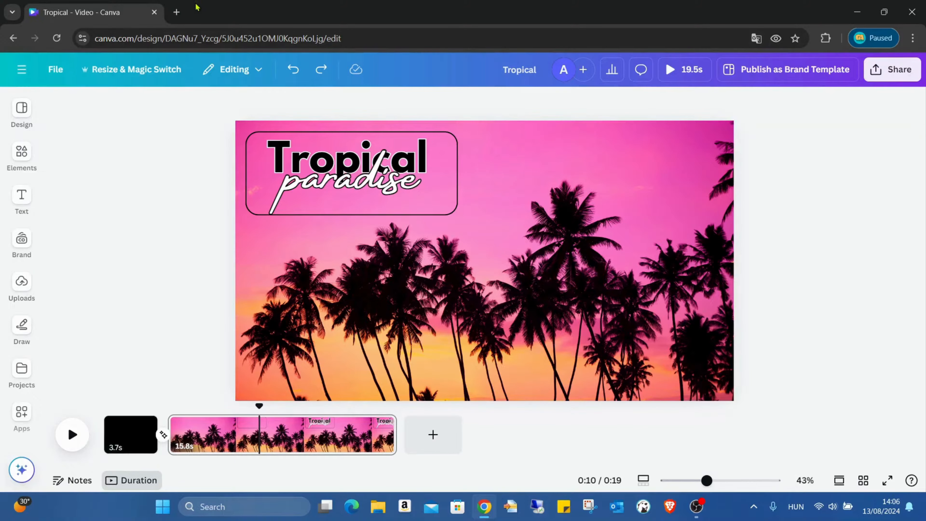
- Open Canva in a new browser tab and start a new blank video design
{"action": "left_click", "coordinate": [177, 12]}
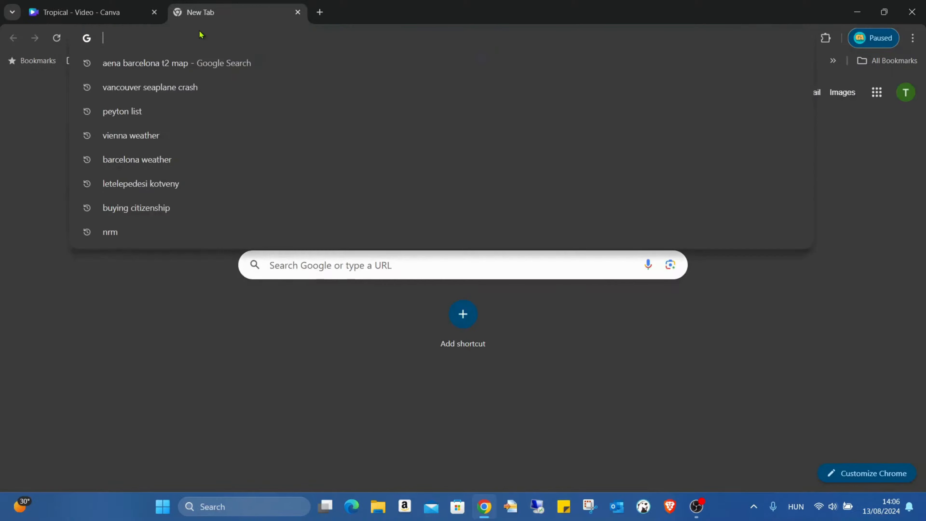
{"action": "type", "text": "can"}
{"action": "key", "text": "Return"}
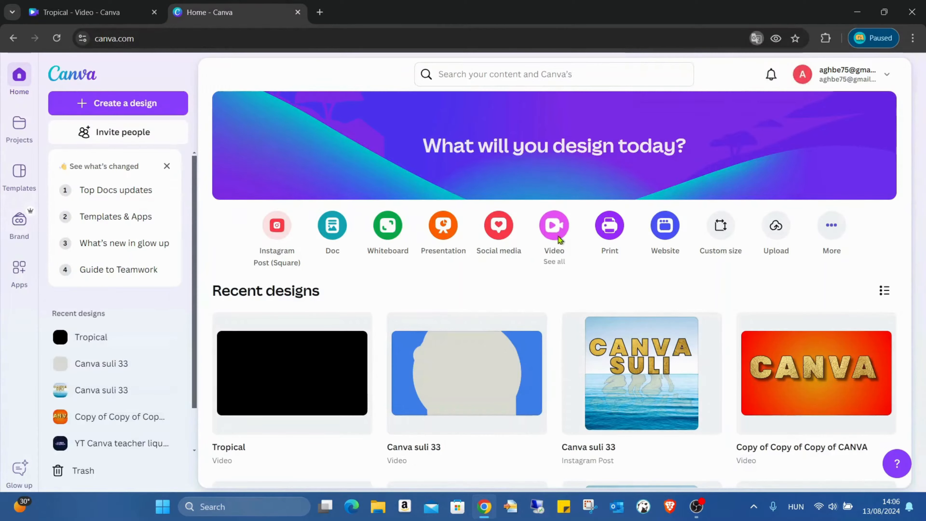
{"action": "left_click", "coordinate": [558, 236]}
{"action": "left_click", "coordinate": [361, 170]}
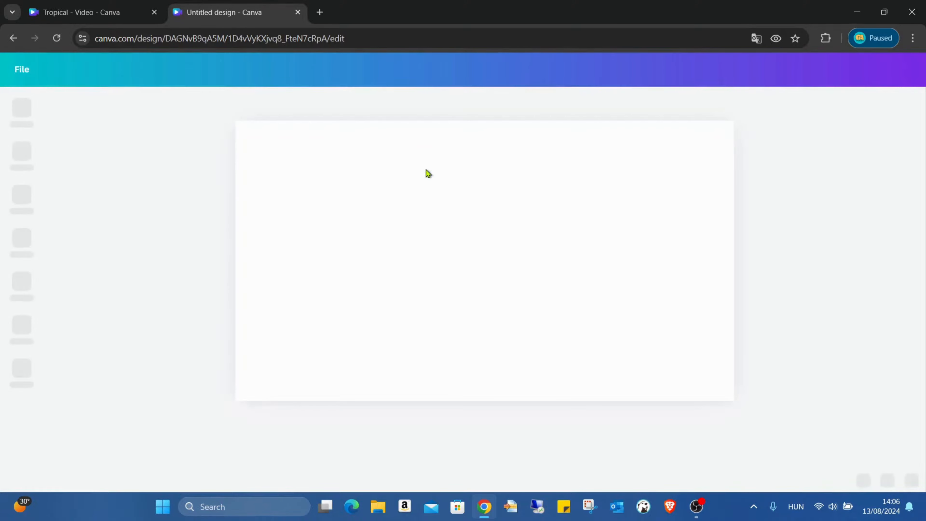
{"action": "left_click", "coordinate": [798, 232]}
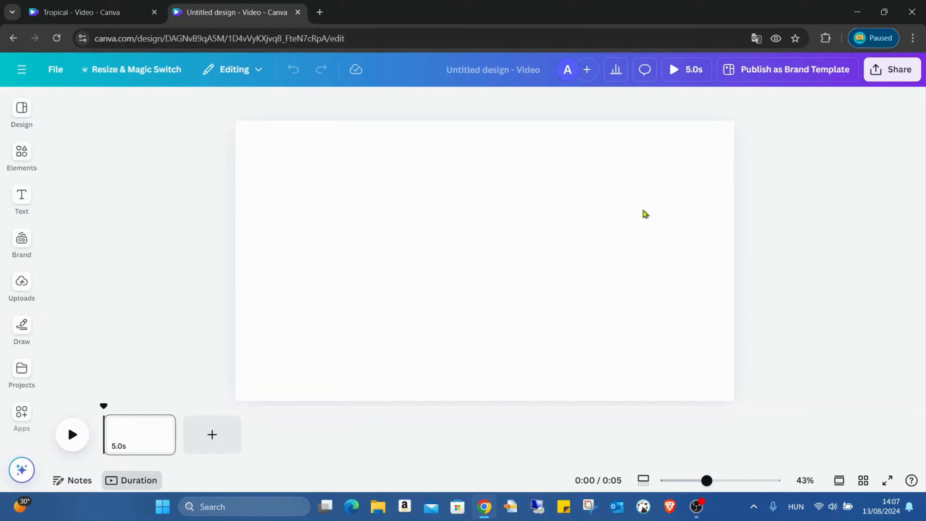
- Add the pink palm-tree sunset photo from recently used elements and set it as the page background
{"action": "left_click", "coordinate": [21, 151]}
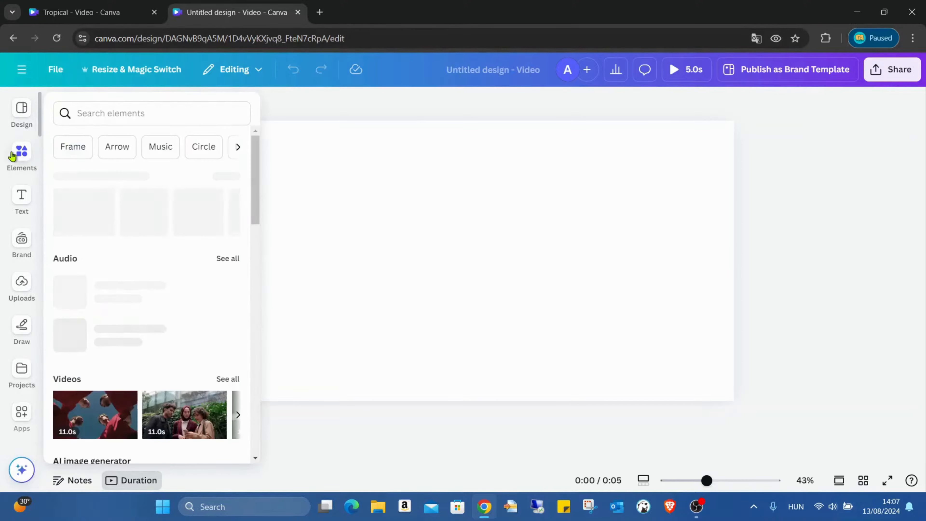
{"action": "left_click", "coordinate": [212, 197]}
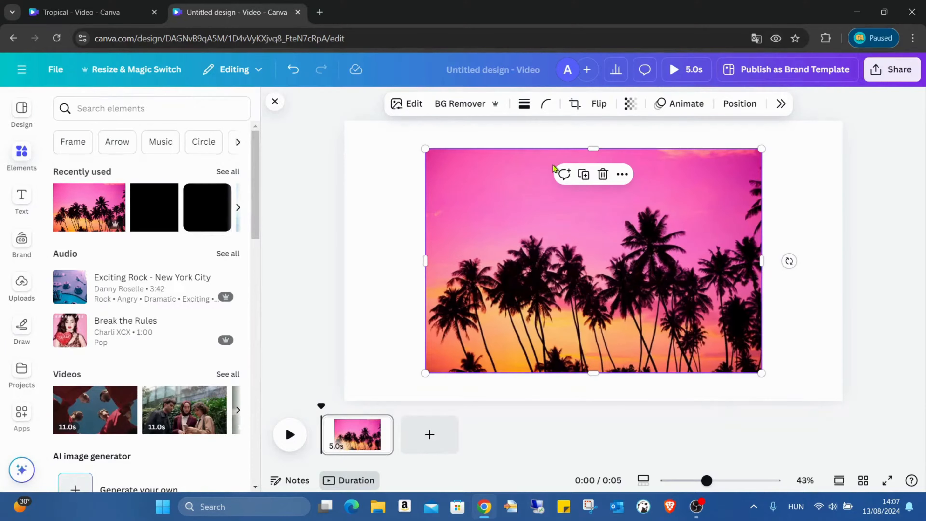
{"action": "right_click", "coordinate": [550, 222]}
{"action": "left_click", "coordinate": [654, 423]}
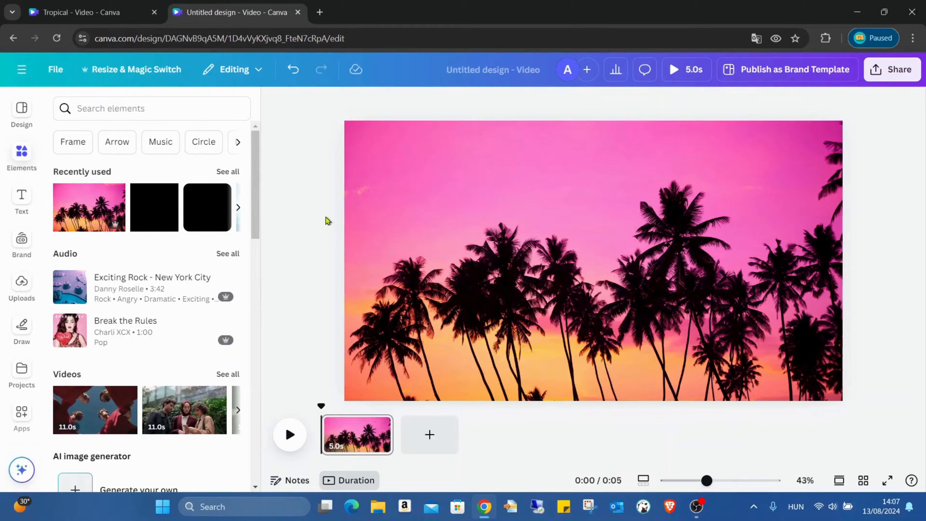
- Add the rounded square shape, move it to the upper-left corner and stretch it into a wide rectangle
{"action": "left_click", "coordinate": [204, 207]}
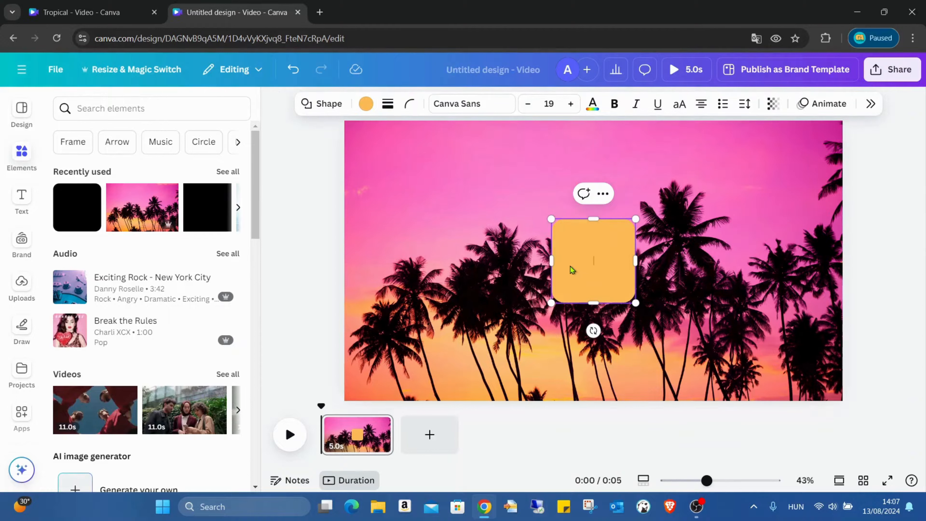
{"action": "left_click_drag", "start_coordinate": [573, 266], "coordinate": [392, 181]}
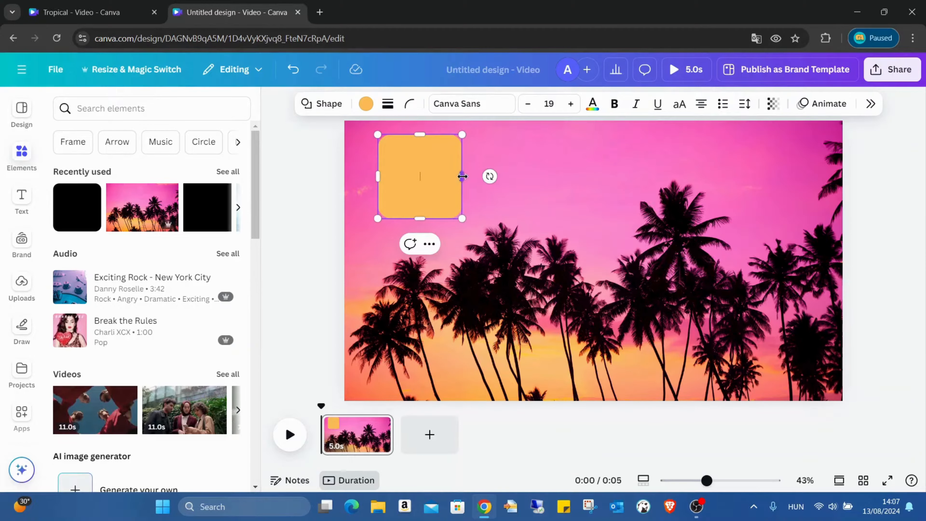
{"action": "left_click_drag", "start_coordinate": [462, 176], "coordinate": [607, 176]}
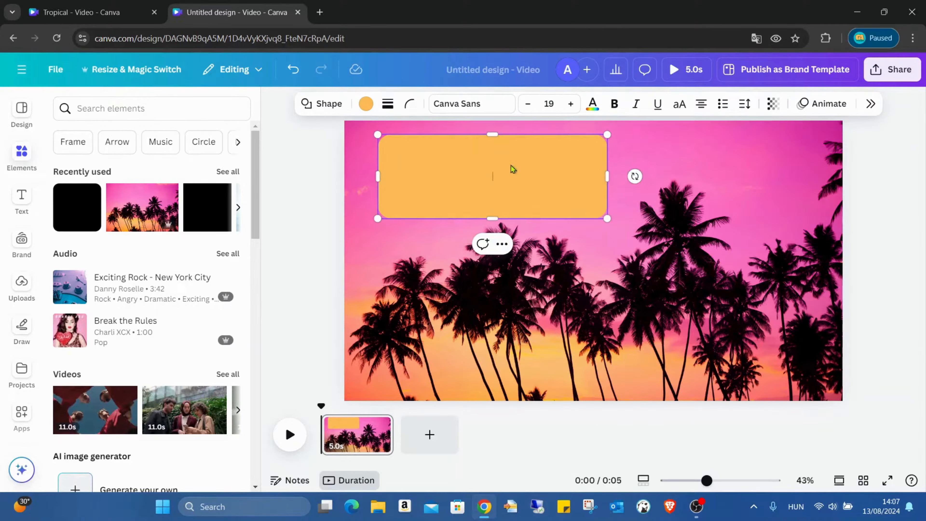
{"action": "left_click", "coordinate": [628, 157]}
{"action": "left_click_drag", "start_coordinate": [549, 172], "coordinate": [523, 163]}
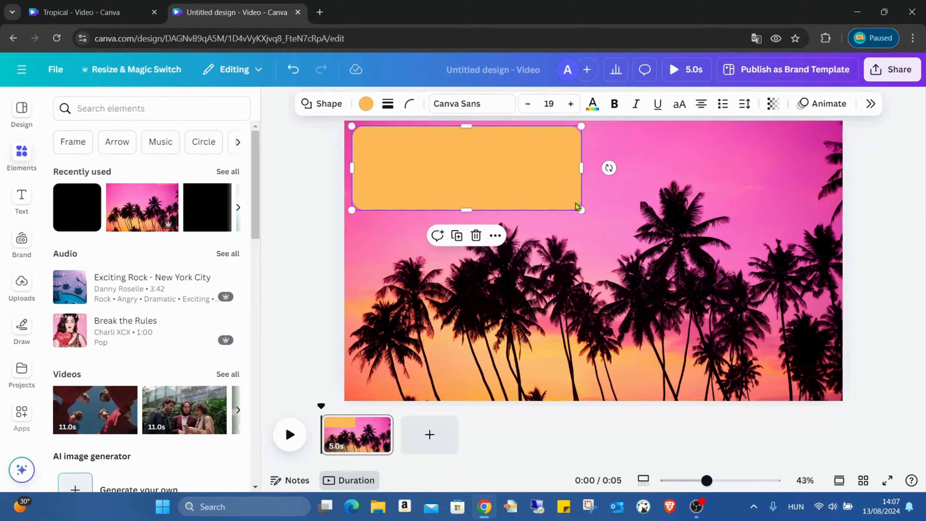
{"action": "left_click_drag", "start_coordinate": [575, 208], "coordinate": [614, 214]}
{"action": "left_click_drag", "start_coordinate": [562, 182], "coordinate": [568, 181]}
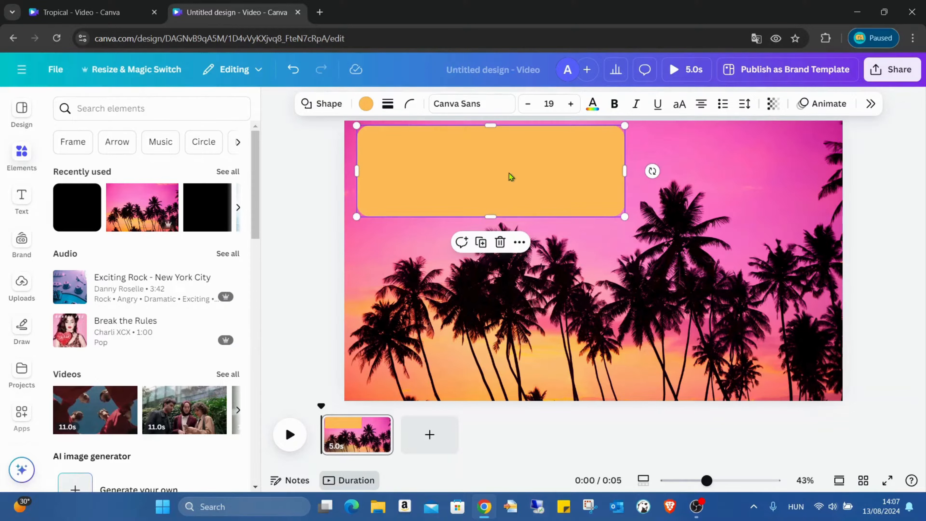
- Give the rectangle a solid border with a border weight of 2
{"action": "left_click", "coordinate": [387, 104]}
{"action": "left_click", "coordinate": [353, 140]}
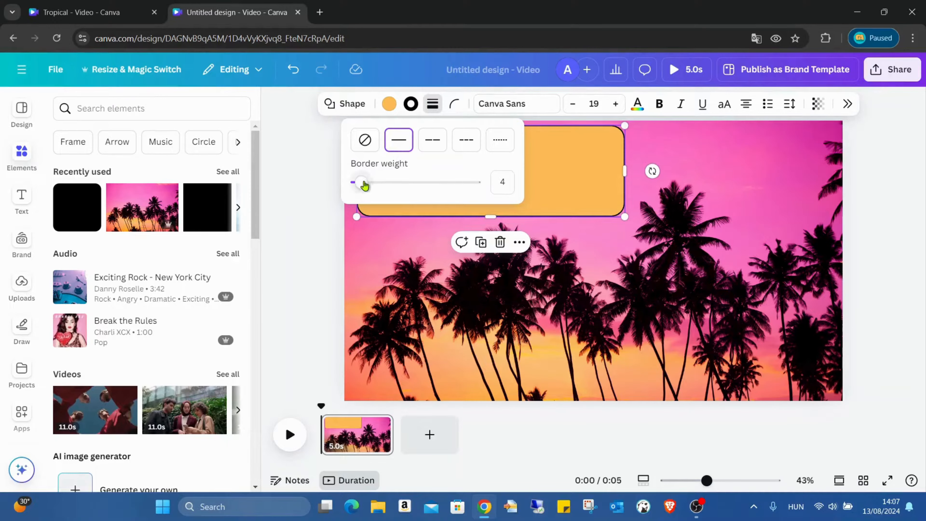
{"action": "left_click_drag", "start_coordinate": [364, 186], "coordinate": [358, 186]}
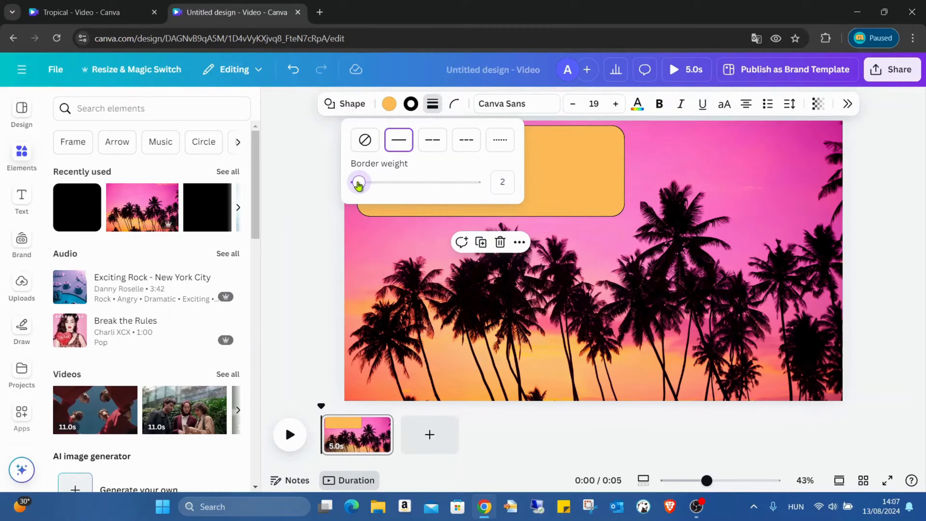
{"action": "left_click", "coordinate": [580, 165]}
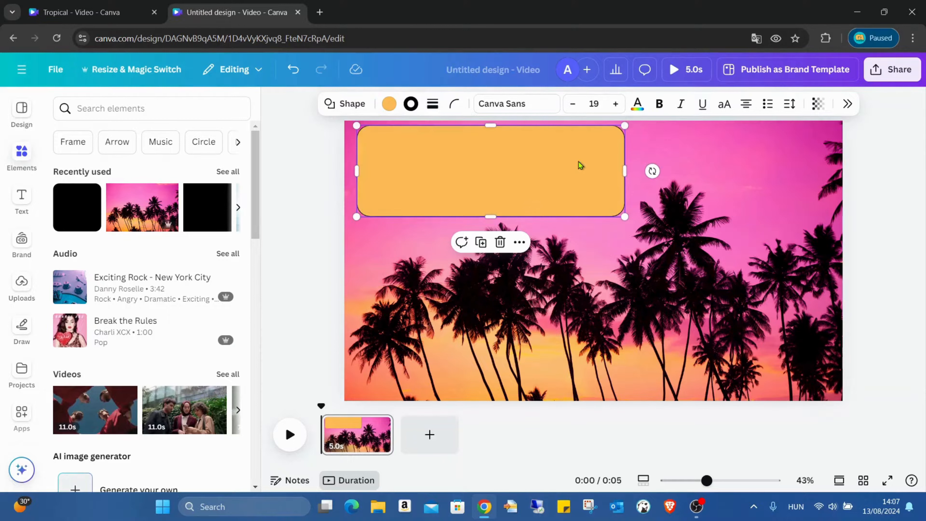
{"action": "left_click", "coordinate": [580, 166]}
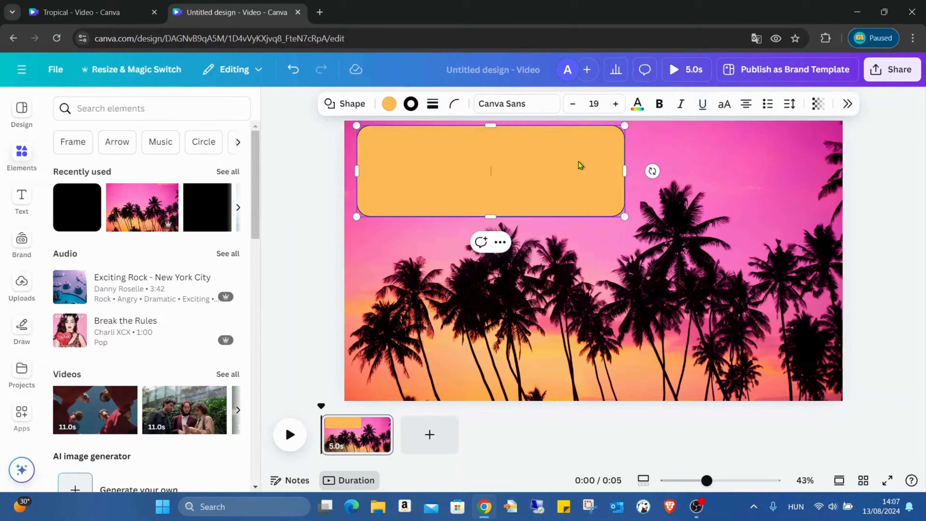
- Set the rectangle's fill colour to no colour, leaving only the outline
{"action": "left_click", "coordinate": [388, 104]}
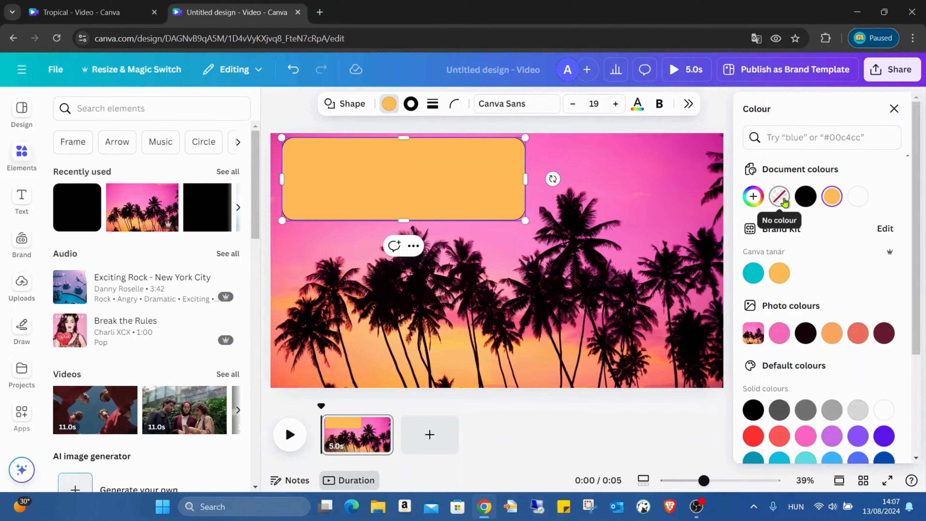
{"action": "left_click", "coordinate": [779, 197]}
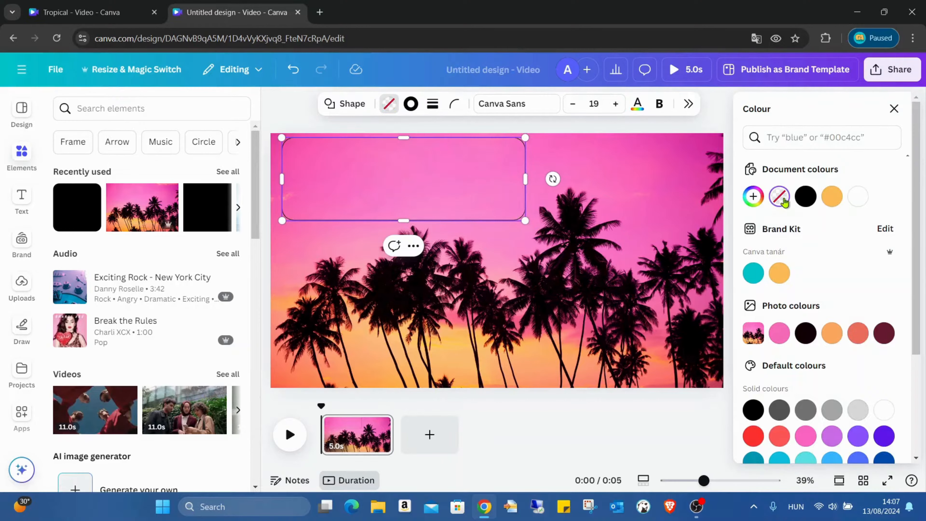
{"action": "left_click", "coordinate": [633, 167]}
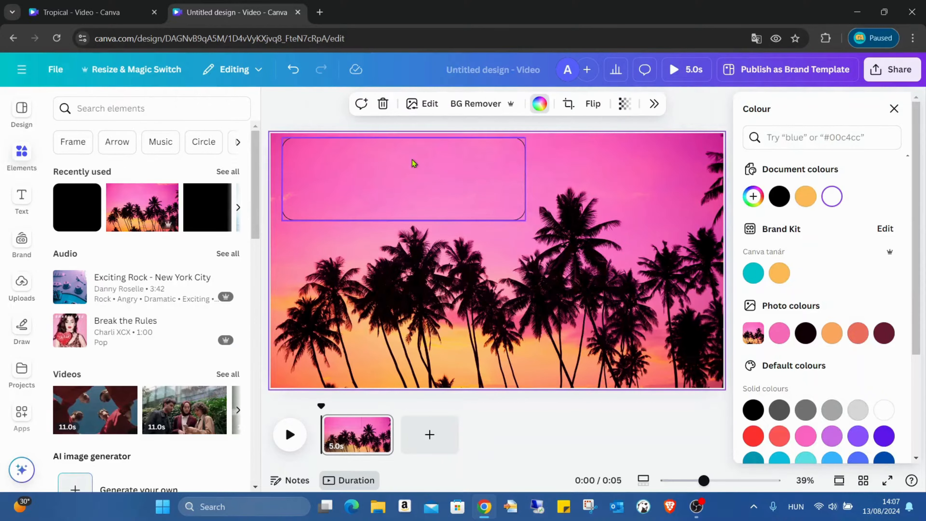
- Check the rectangle's border colour and border weight settings
{"action": "left_click", "coordinate": [497, 176]}
{"action": "left_click", "coordinate": [409, 105]}
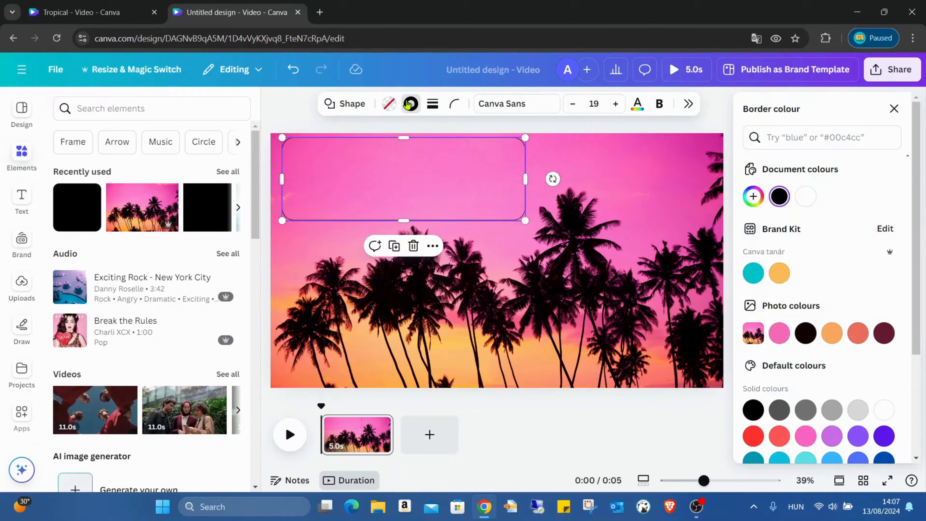
{"action": "left_click", "coordinate": [433, 103]}
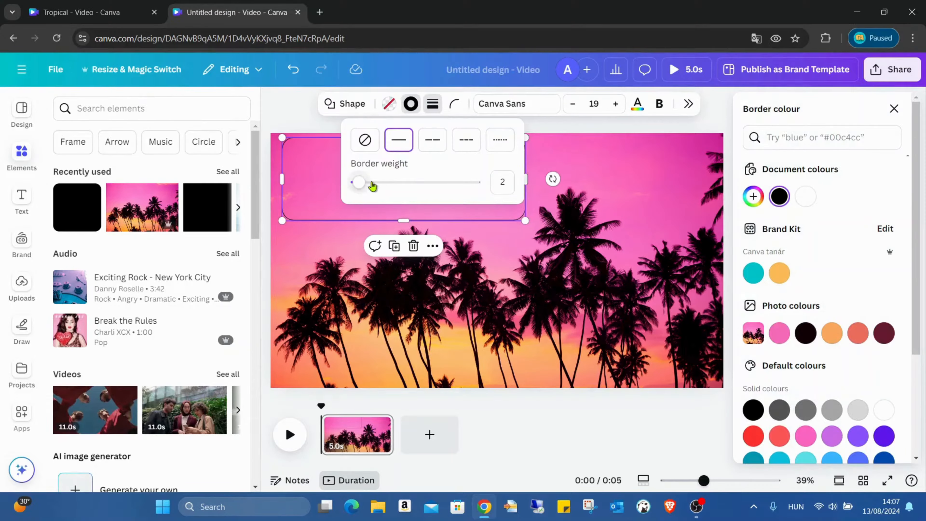
{"action": "left_click_drag", "start_coordinate": [372, 184], "coordinate": [359, 185]}
{"action": "left_click", "coordinate": [554, 162]}
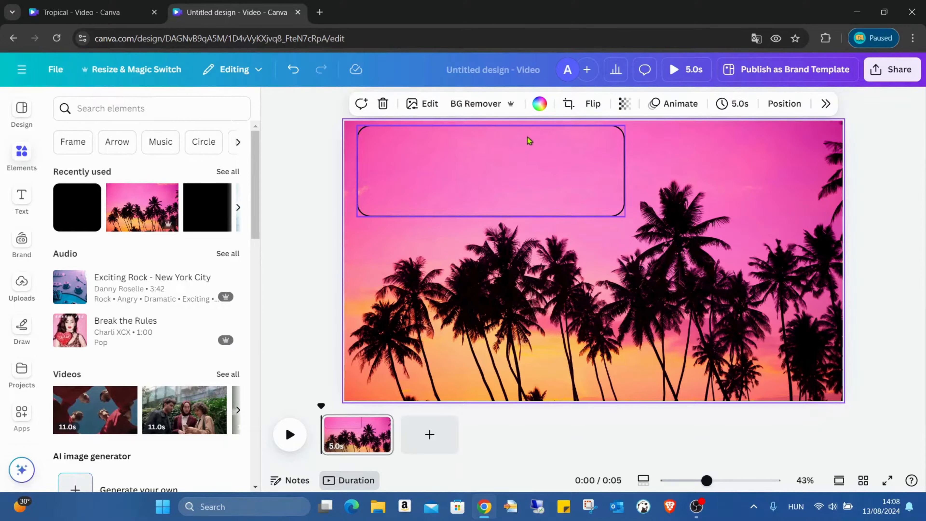
- Add a heading reading TROPICAL and move it into the upper part of the rectangle
{"action": "left_click", "coordinate": [22, 199]}
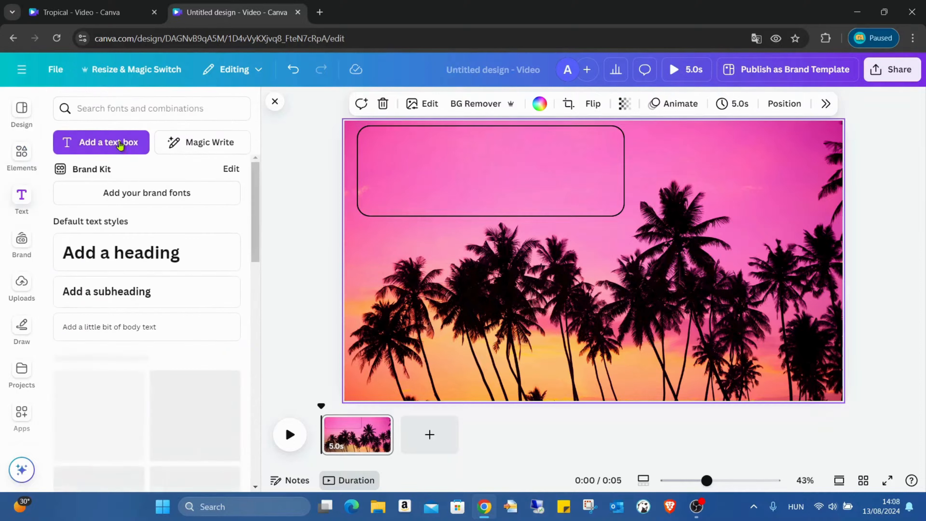
{"action": "left_click", "coordinate": [121, 252]}
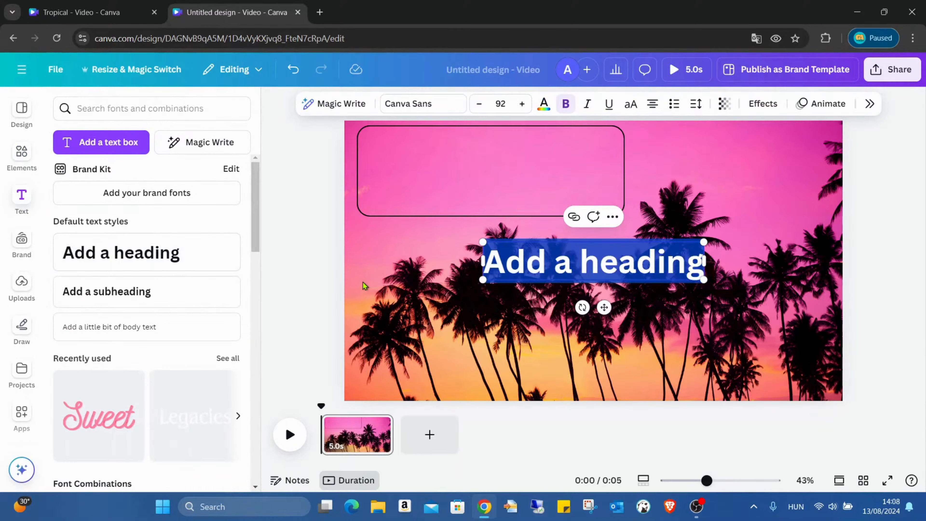
{"action": "type", "text": "TROPICAL"}
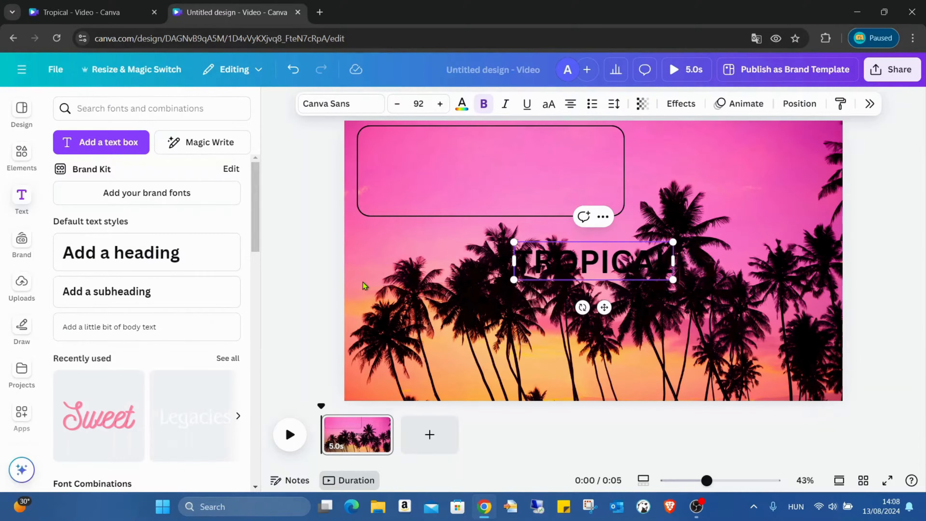
{"action": "left_click", "coordinate": [708, 257]}
{"action": "left_click", "coordinate": [646, 268]}
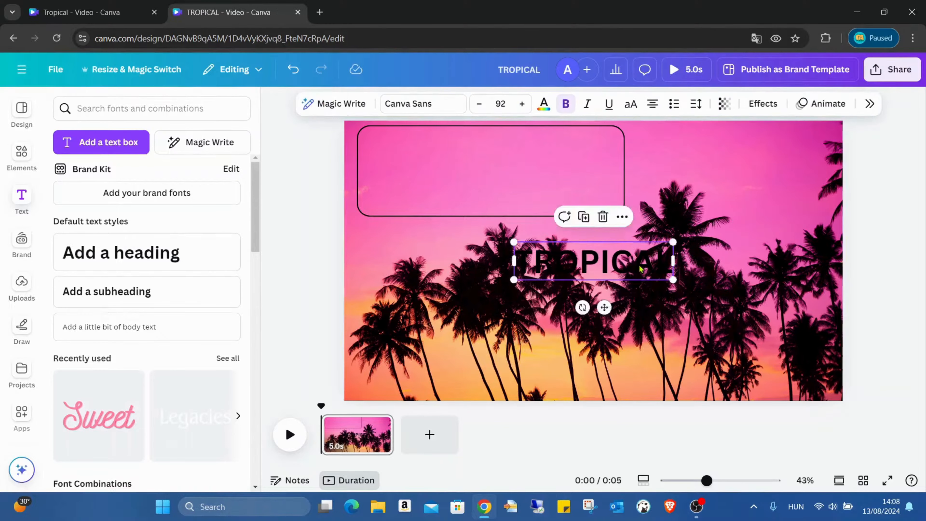
{"action": "left_click_drag", "start_coordinate": [645, 269], "coordinate": [529, 157]}
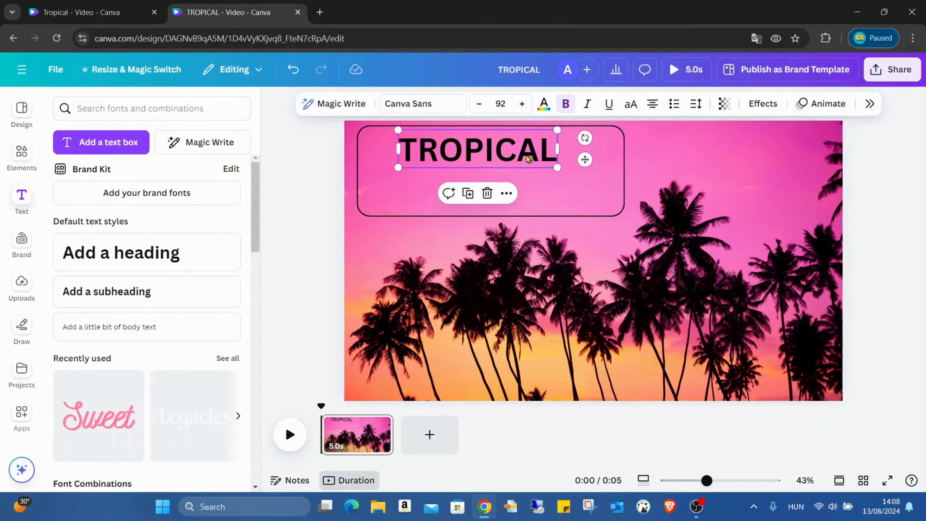
- Change the heading's font to League Spartan
{"action": "double_click", "coordinate": [434, 155]}
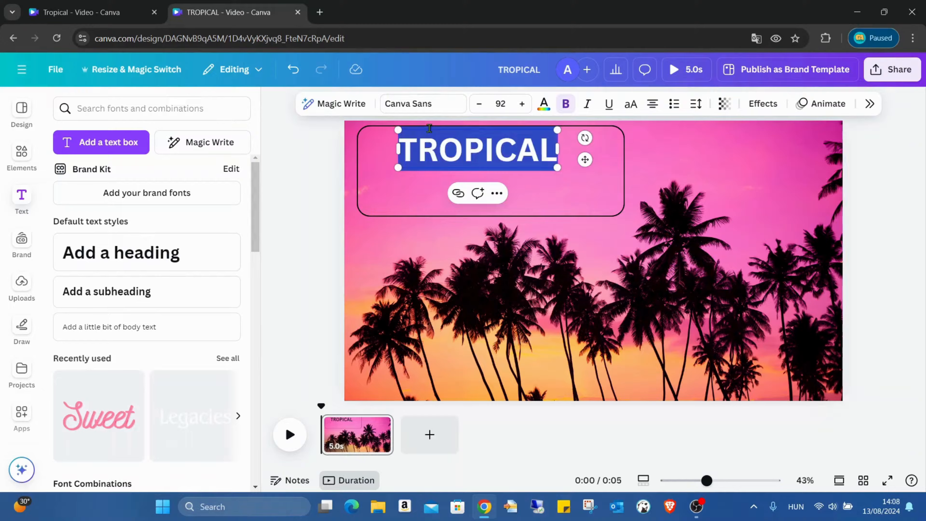
{"action": "left_click", "coordinate": [418, 106]}
{"action": "scroll", "coordinate": [798, 249], "scroll_direction": "down", "scroll_amount": 3}
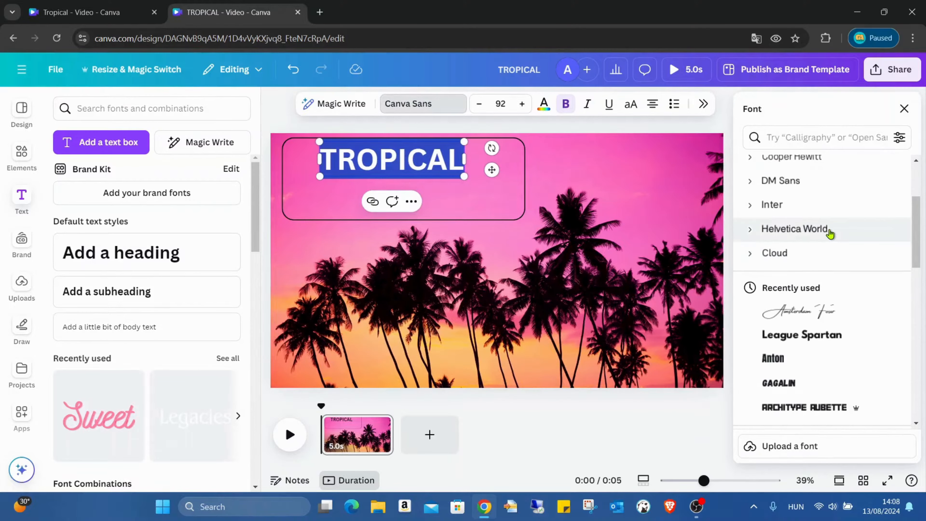
{"action": "left_click", "coordinate": [816, 335]}
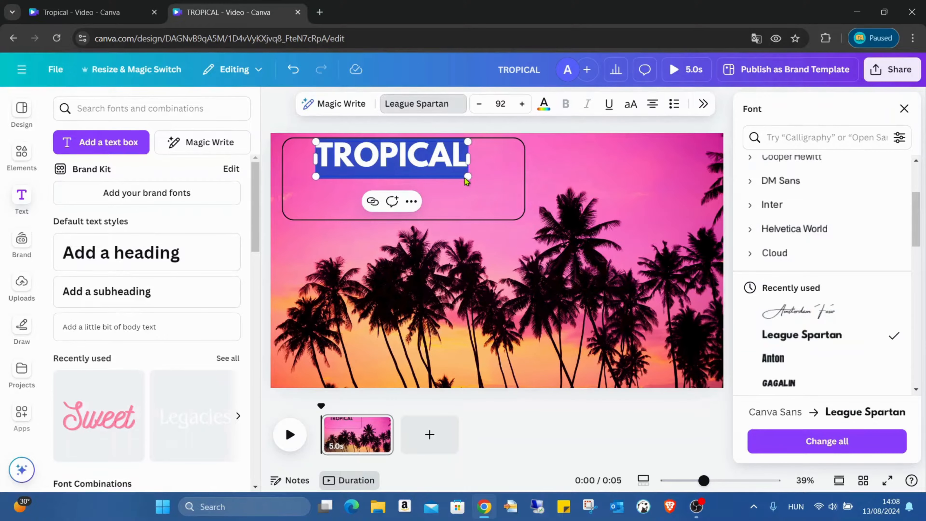
- Enlarge the TROPICAL heading to about size 120 and fit it inside the rectangle
{"action": "left_click_drag", "start_coordinate": [465, 176], "coordinate": [514, 186]}
{"action": "left_click", "coordinate": [640, 172]}
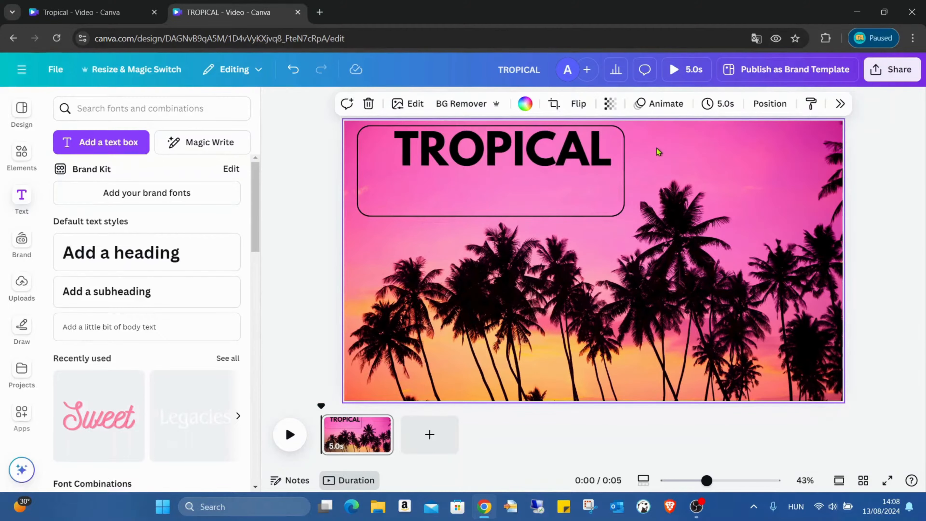
{"action": "left_click", "coordinate": [557, 148]}
{"action": "left_click_drag", "start_coordinate": [557, 149], "coordinate": [552, 149]}
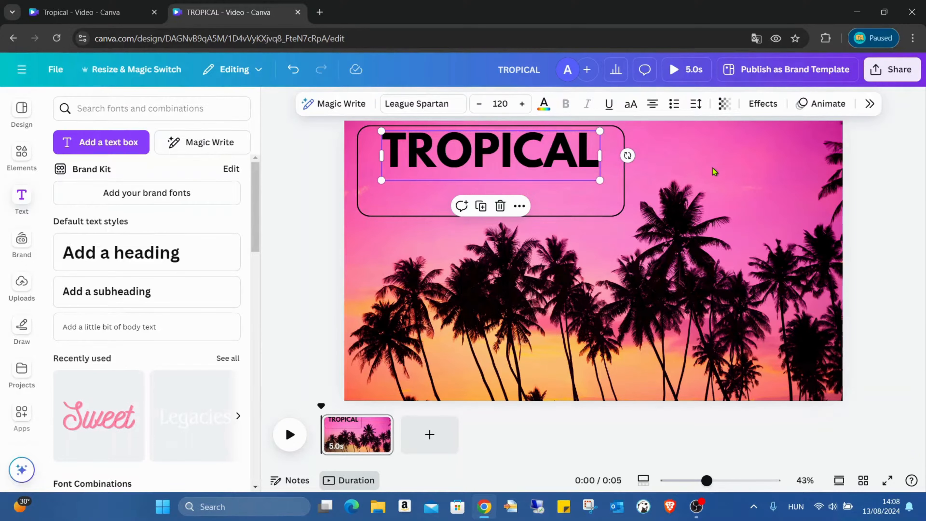
- Apply the Outline text effect to the heading and set its outline colour to purple
{"action": "left_click", "coordinate": [768, 104]}
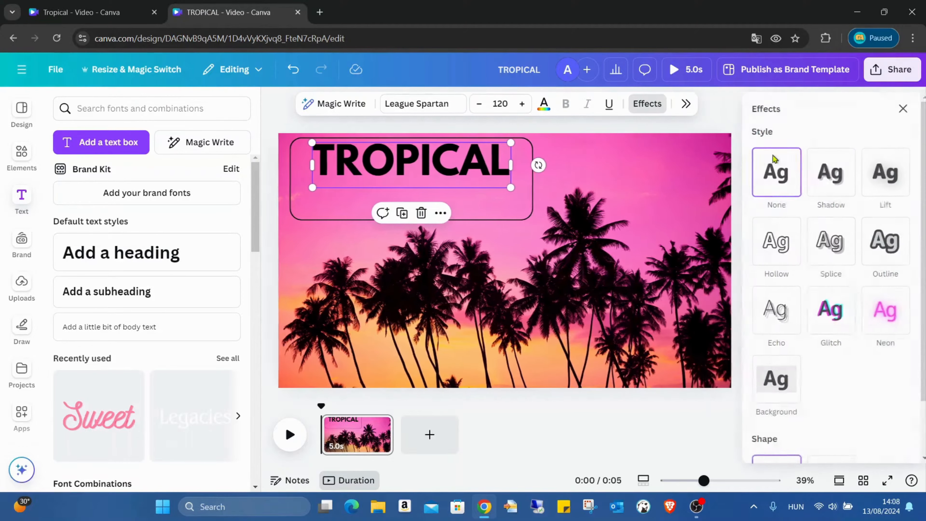
{"action": "left_click", "coordinate": [880, 242]}
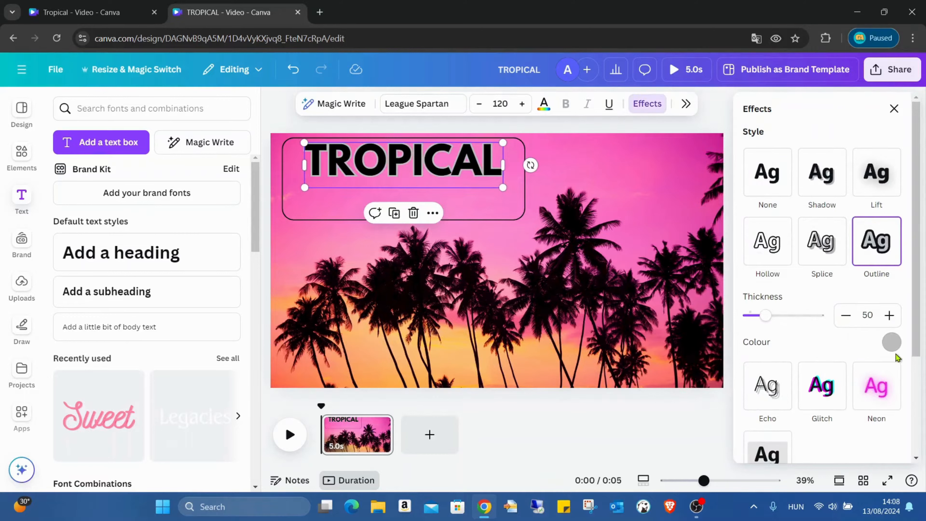
{"action": "left_click", "coordinate": [892, 342]}
{"action": "scroll", "coordinate": [867, 285], "scroll_direction": "down", "scroll_amount": 2}
{"action": "left_click", "coordinate": [869, 295]}
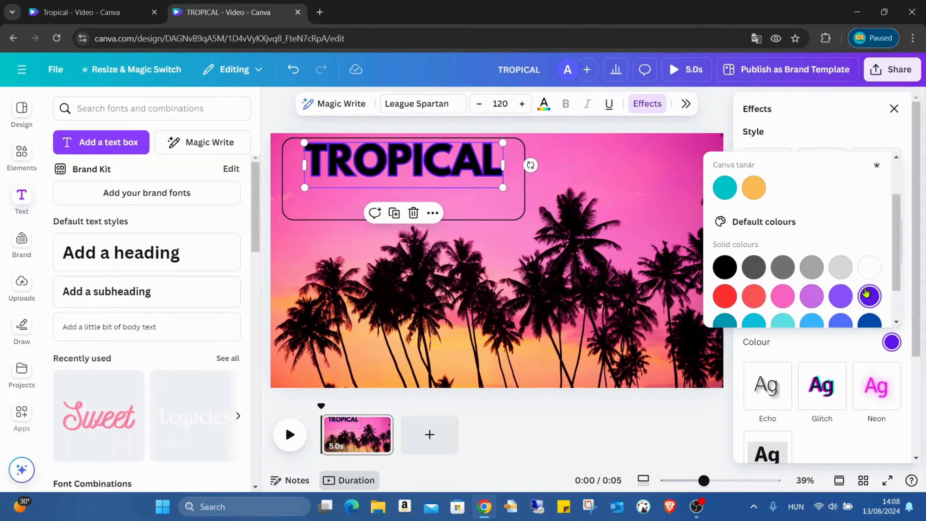
- Change the TROPICAL heading's outline colour to white and set the outline thickness to 20
{"action": "left_click", "coordinate": [870, 267]}
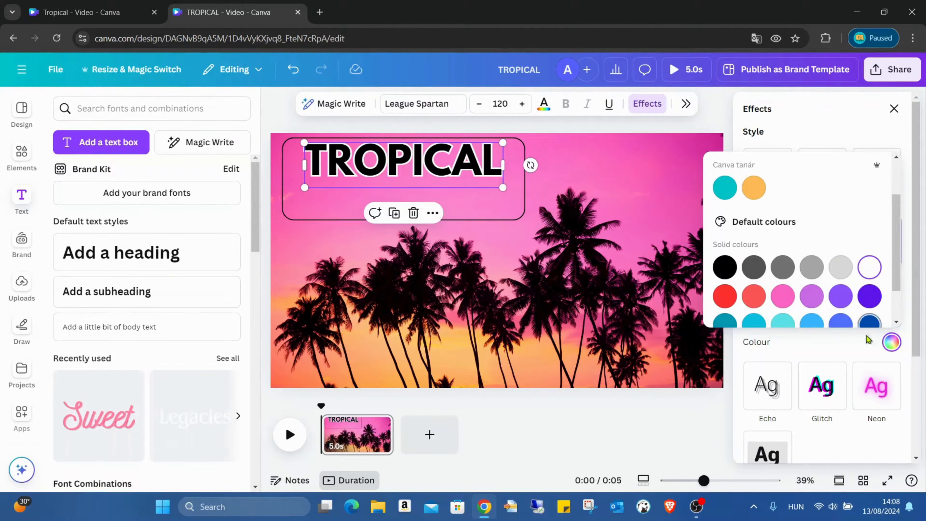
{"action": "left_click", "coordinate": [845, 348]}
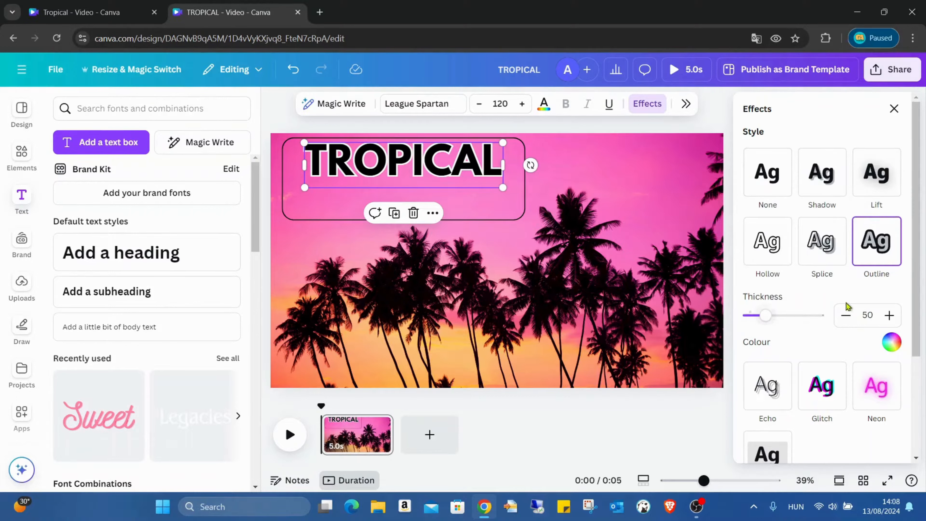
{"action": "double_click", "coordinate": [857, 316]}
{"action": "type", "text": "20"}
{"action": "key", "text": "Return"}
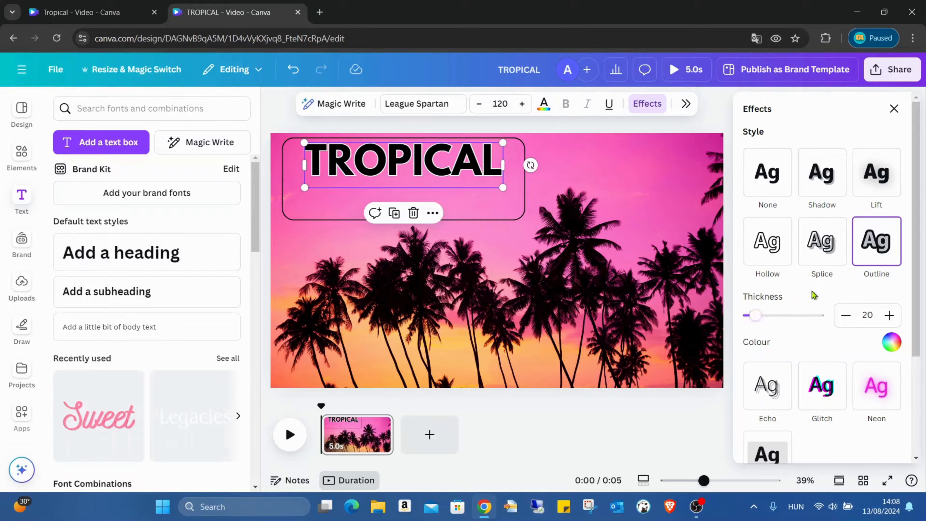
- Duplicate the TROPICAL heading just below itself and change the copy's text to paradise
{"action": "left_click", "coordinate": [480, 203]}
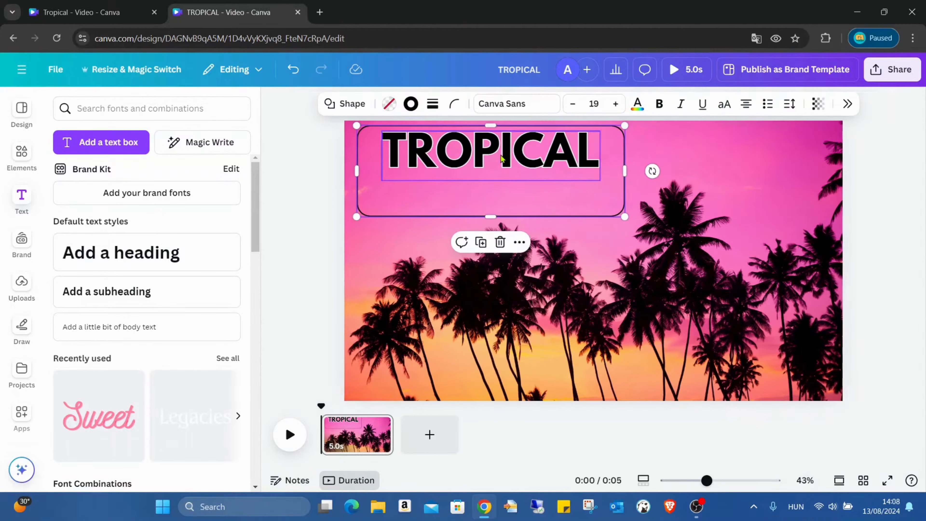
{"action": "left_click", "coordinate": [501, 159]}
{"action": "left_click", "coordinate": [481, 207]}
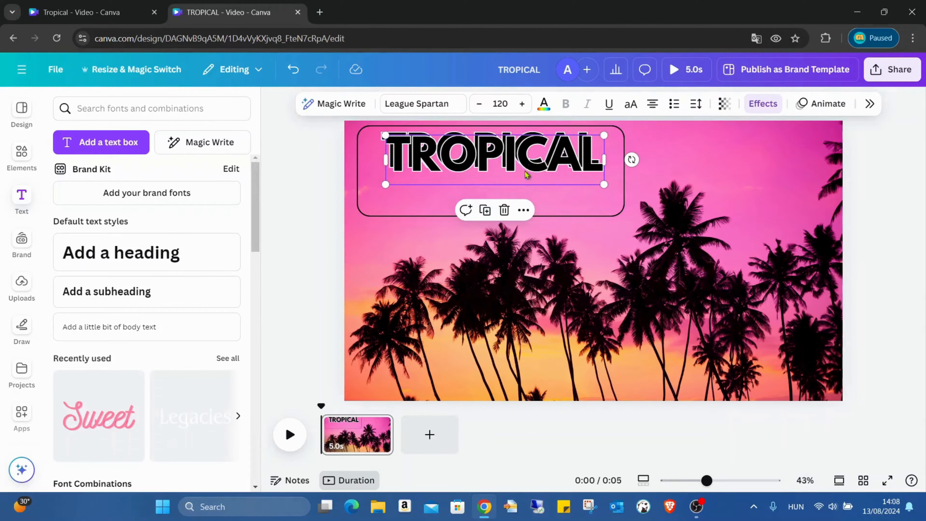
{"action": "left_click_drag", "start_coordinate": [524, 173], "coordinate": [524, 186]}
{"action": "double_click", "coordinate": [524, 186]}
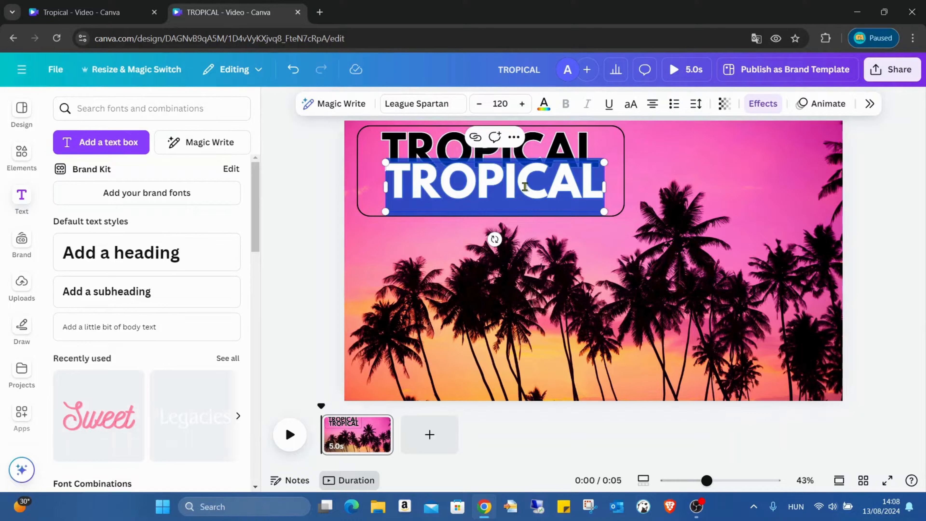
{"action": "type", "text": "paradis"}
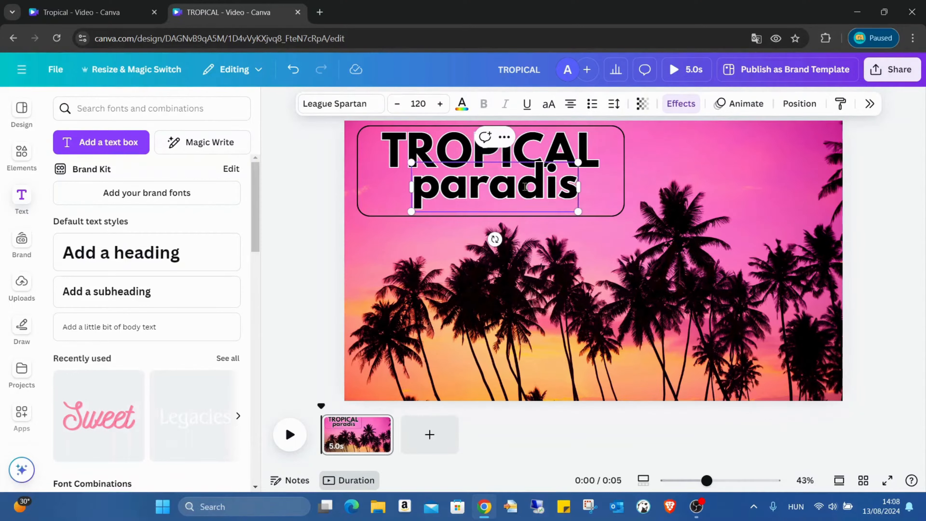
{"action": "type", "text": "e"}
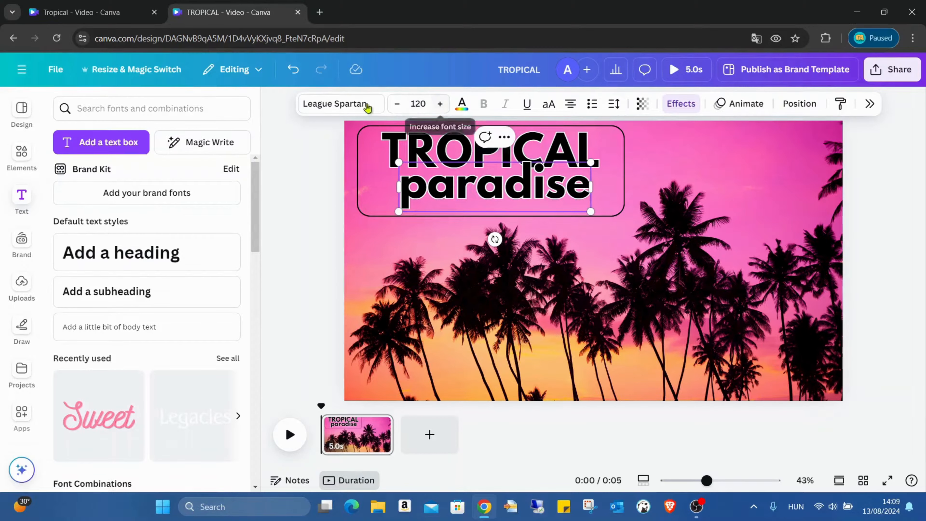
- Change the paradise text's font to Amsterdam Four
{"action": "double_click", "coordinate": [437, 175]}
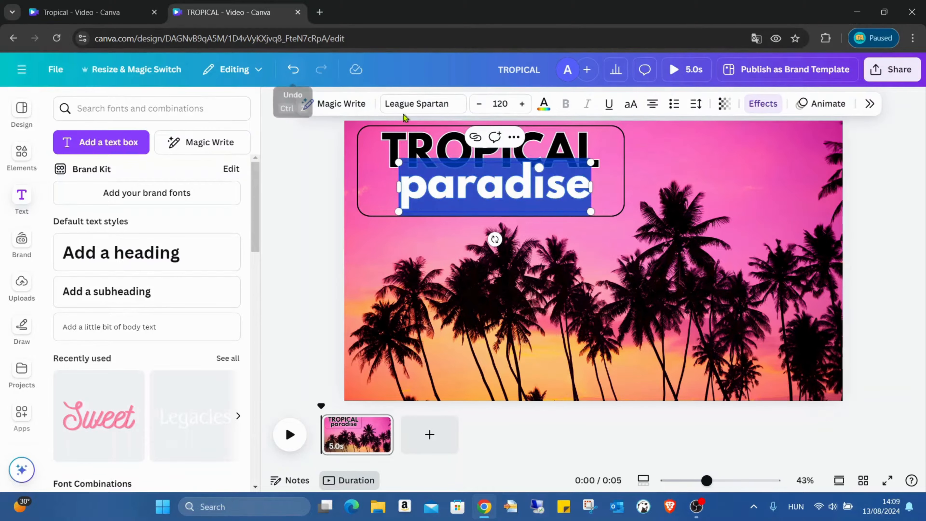
{"action": "left_click", "coordinate": [433, 106]}
{"action": "scroll", "coordinate": [816, 237], "scroll_direction": "down", "scroll_amount": 5}
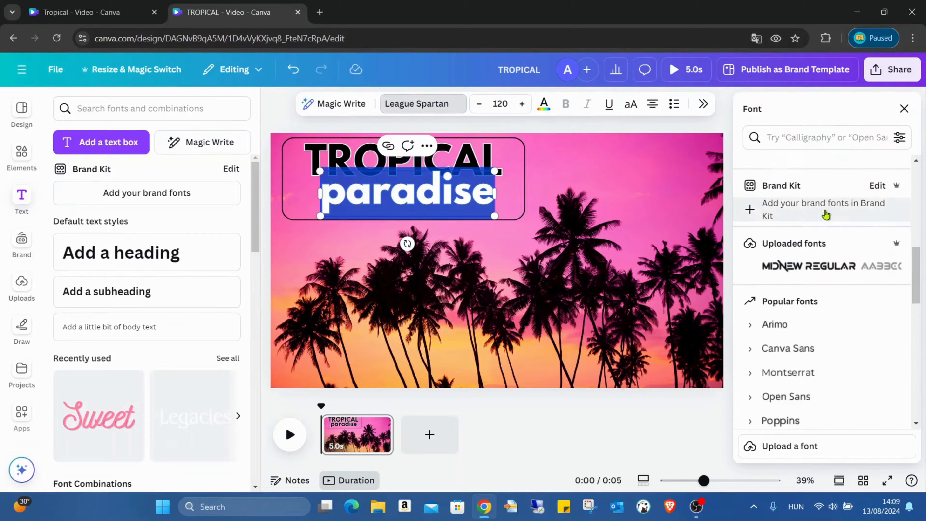
{"action": "scroll", "coordinate": [826, 212], "scroll_direction": "up", "scroll_amount": 5}
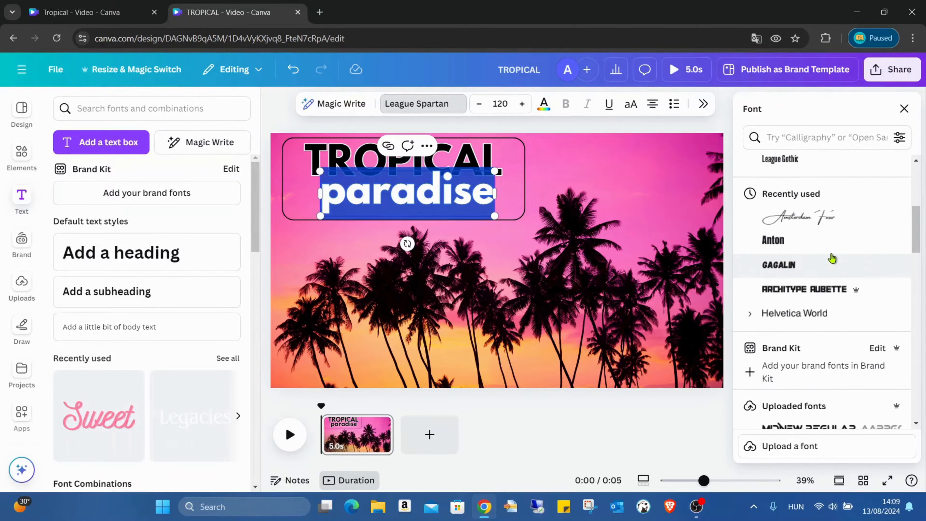
{"action": "scroll", "coordinate": [835, 230], "scroll_direction": "up", "scroll_amount": 4}
{"action": "scroll", "coordinate": [834, 256], "scroll_direction": "down", "scroll_amount": 2}
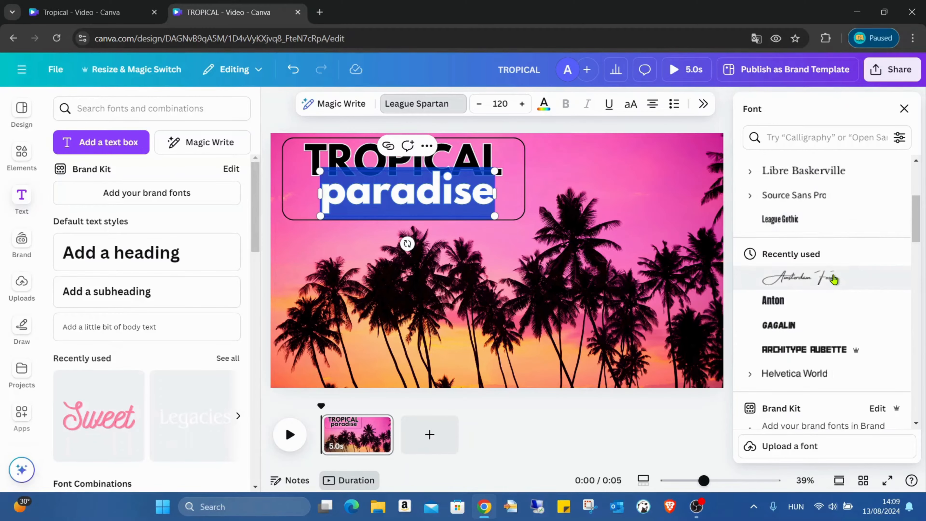
{"action": "left_click", "coordinate": [817, 279]}
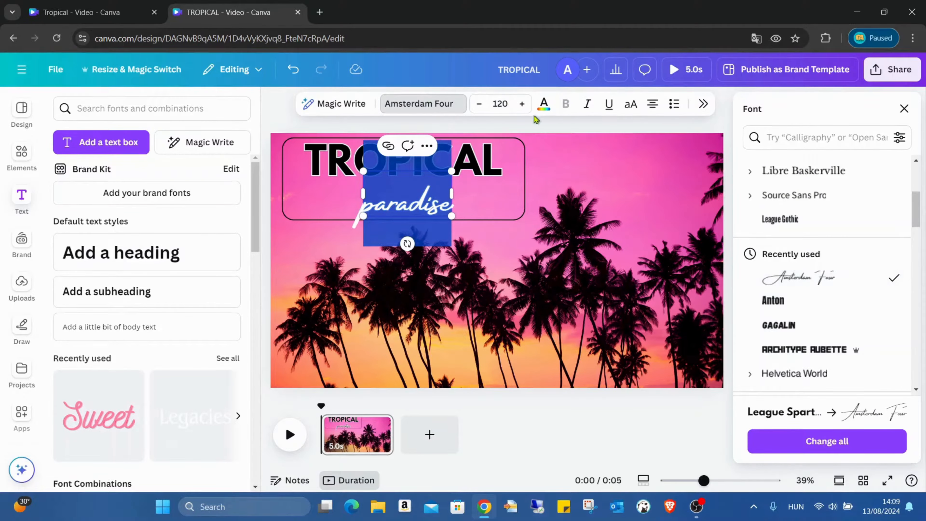
- Set the paradise text colour to white
{"action": "left_click", "coordinate": [543, 104]}
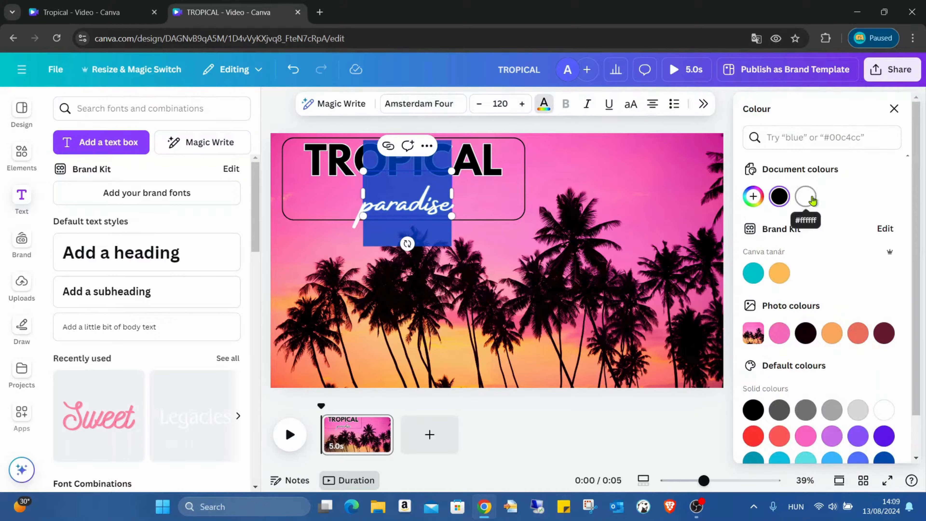
{"action": "left_click", "coordinate": [806, 197]}
{"action": "left_click", "coordinate": [671, 183]}
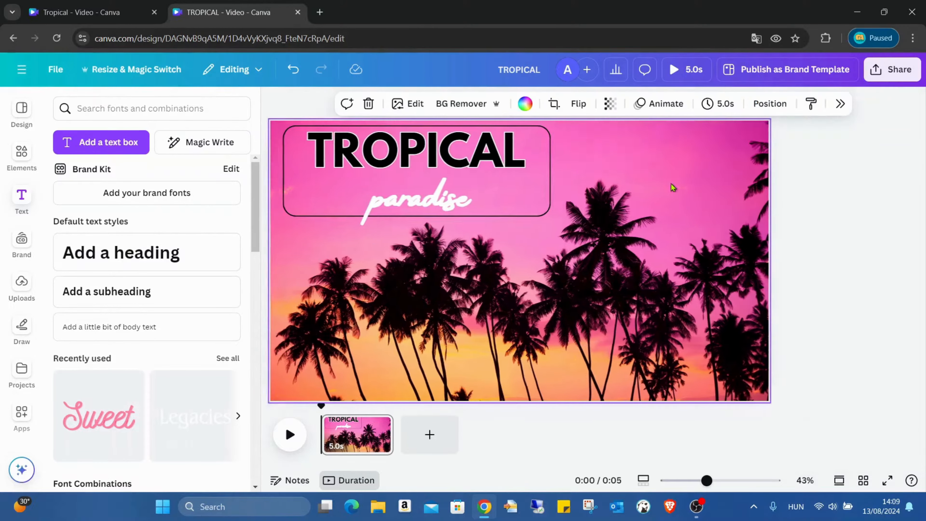
- Set the outline colour of the paradise text's Outline effect to black
{"action": "left_click", "coordinate": [498, 194]}
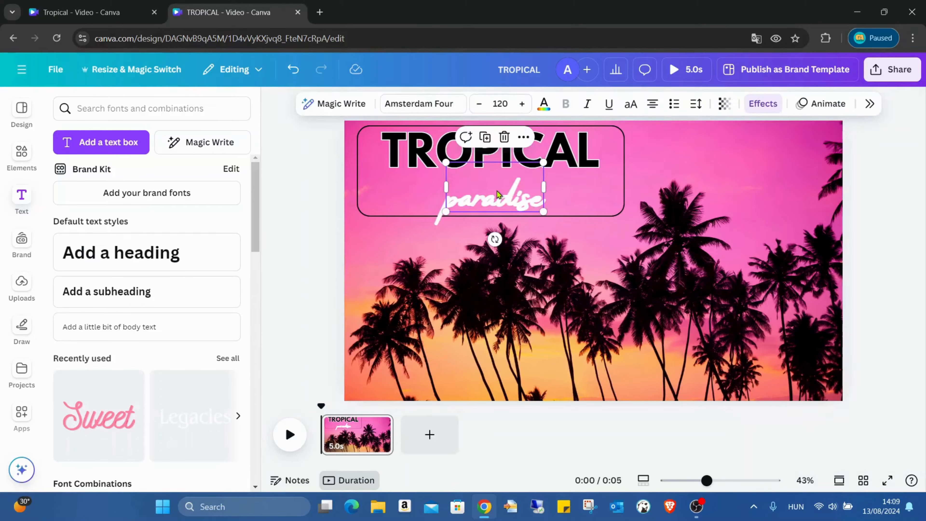
{"action": "left_click", "coordinate": [762, 104]}
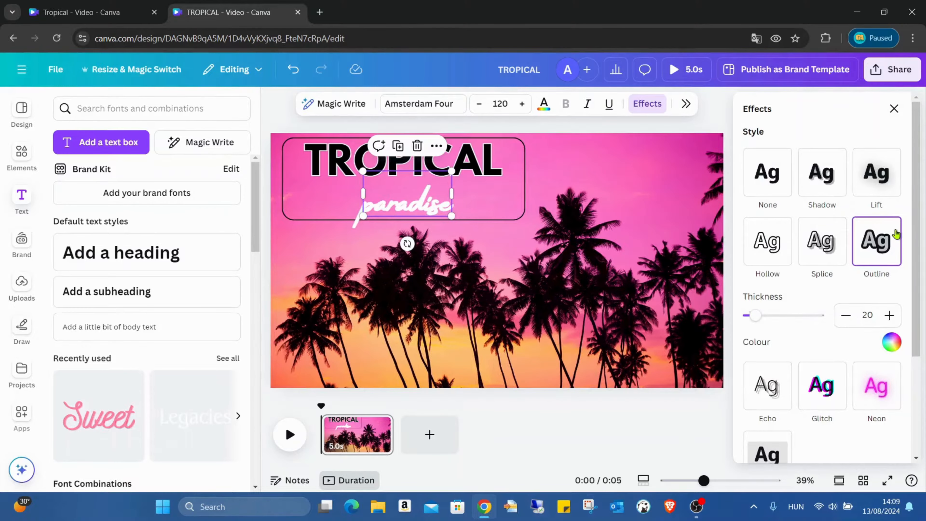
{"action": "scroll", "coordinate": [923, 274], "scroll_direction": "down", "scroll_amount": 2}
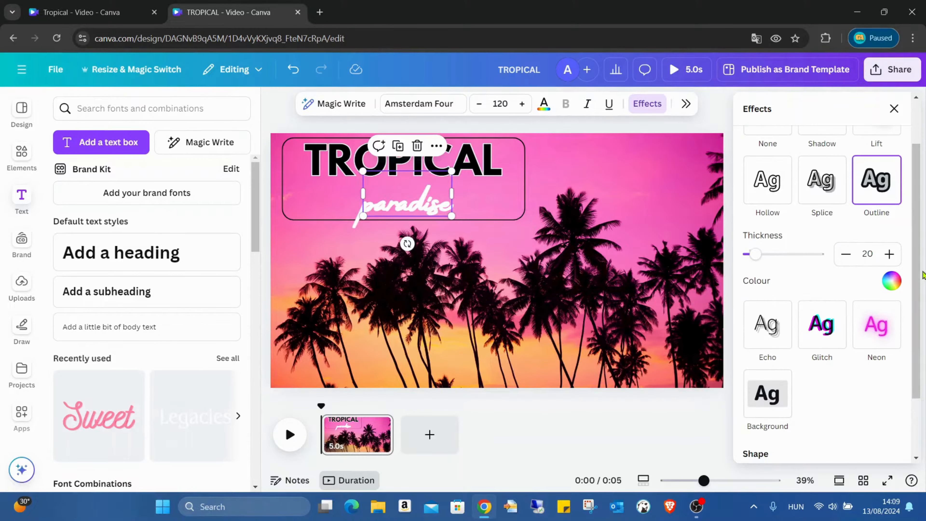
{"action": "left_click", "coordinate": [891, 281]}
{"action": "left_click", "coordinate": [754, 339]}
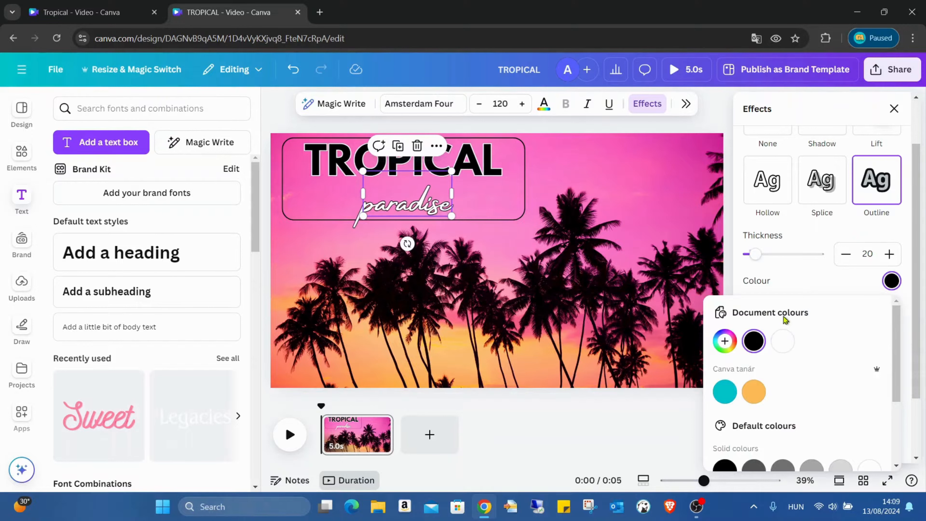
{"action": "left_click", "coordinate": [811, 293]}
- Enlarge the paradise text to about size 199 and position it overlapping the lower part of TROPICAL inside the frame
{"action": "left_click", "coordinate": [503, 195]}
{"action": "left_click", "coordinate": [488, 191]}
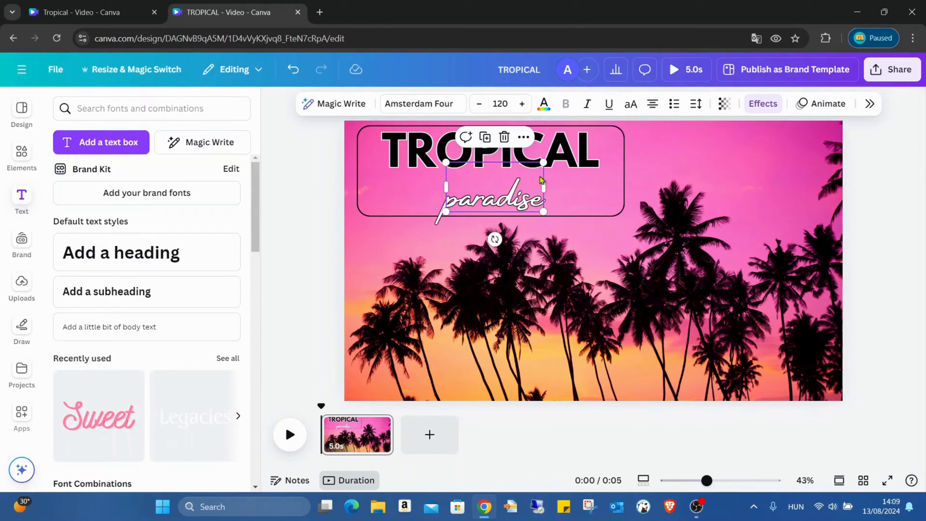
{"action": "left_click_drag", "start_coordinate": [543, 163], "coordinate": [640, 123]}
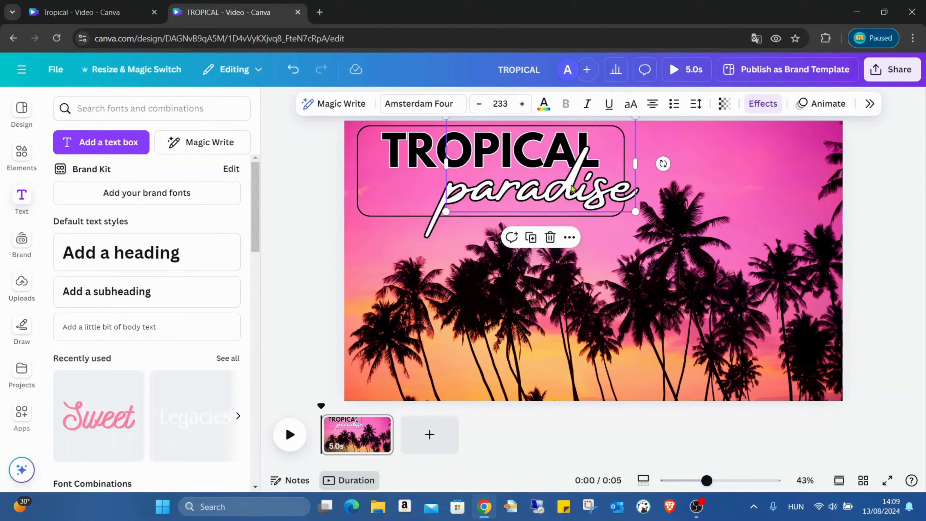
{"action": "left_click_drag", "start_coordinate": [585, 181], "coordinate": [543, 173]}
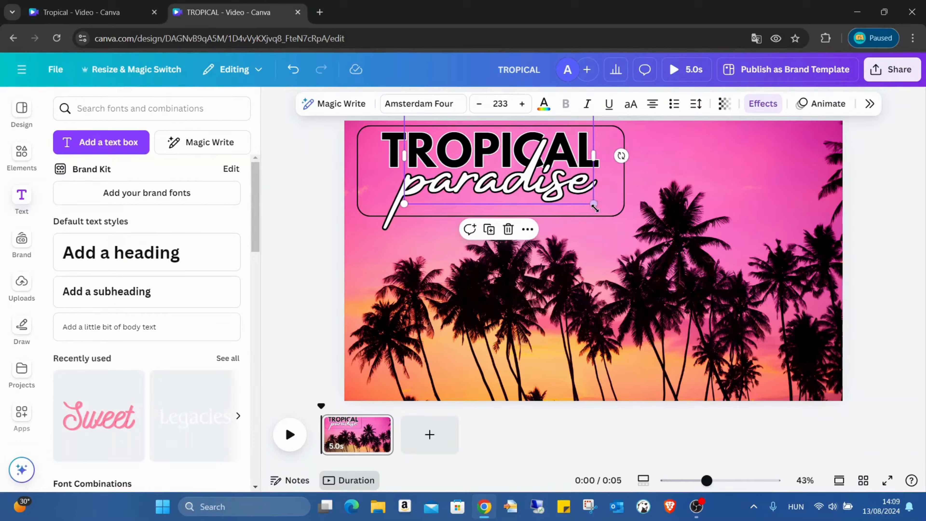
{"action": "left_click_drag", "start_coordinate": [594, 205], "coordinate": [575, 188]}
{"action": "mouse_move", "coordinate": [501, 175]}
{"action": "left_mouse_down"}
{"action": "mouse_move", "coordinate": [532, 167]}
{"action": "mouse_move", "coordinate": [512, 175]}
{"action": "left_mouse_up"}
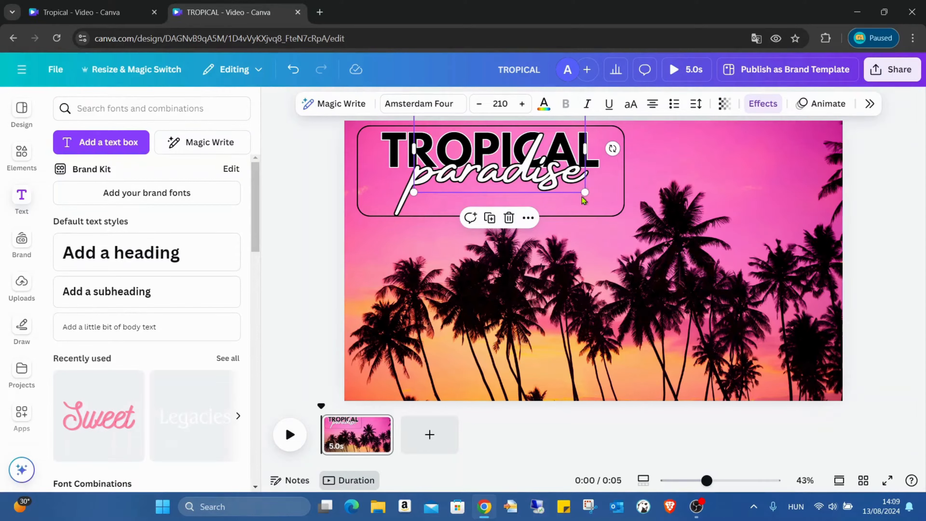
{"action": "left_click_drag", "start_coordinate": [581, 195], "coordinate": [575, 186]}
{"action": "left_click_drag", "start_coordinate": [528, 156], "coordinate": [527, 158]}
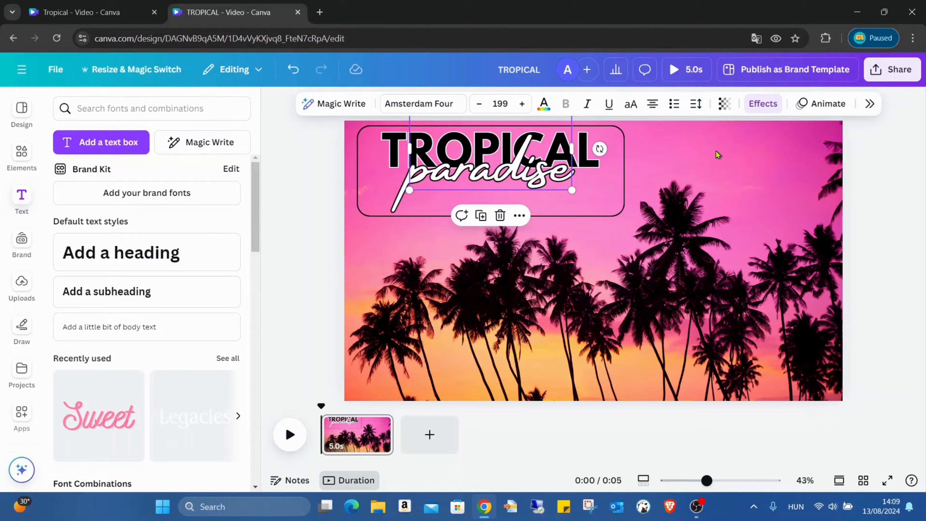
- Nudge the TROPICAL heading slightly downward inside the frame
{"action": "left_click", "coordinate": [716, 150]}
{"action": "left_click", "coordinate": [396, 148]}
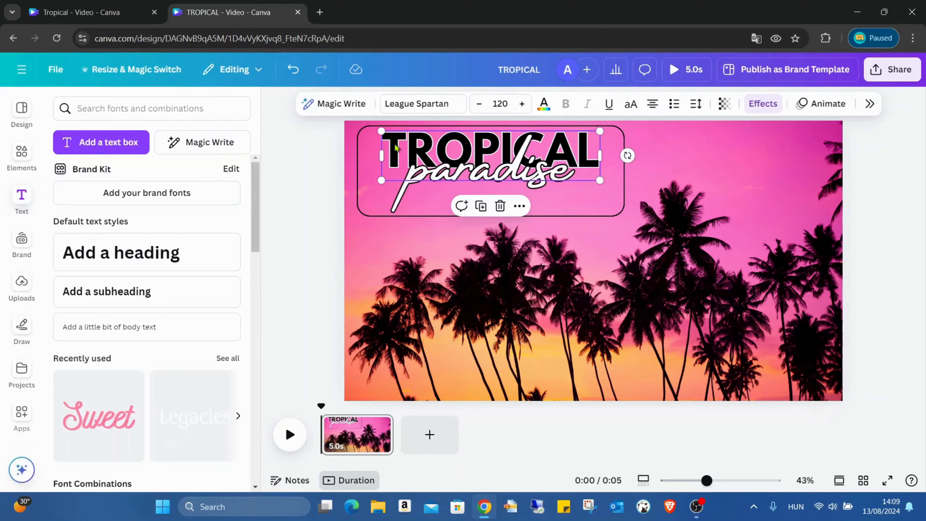
{"action": "left_click_drag", "start_coordinate": [396, 146], "coordinate": [396, 151]}
{"action": "left_click", "coordinate": [724, 184]}
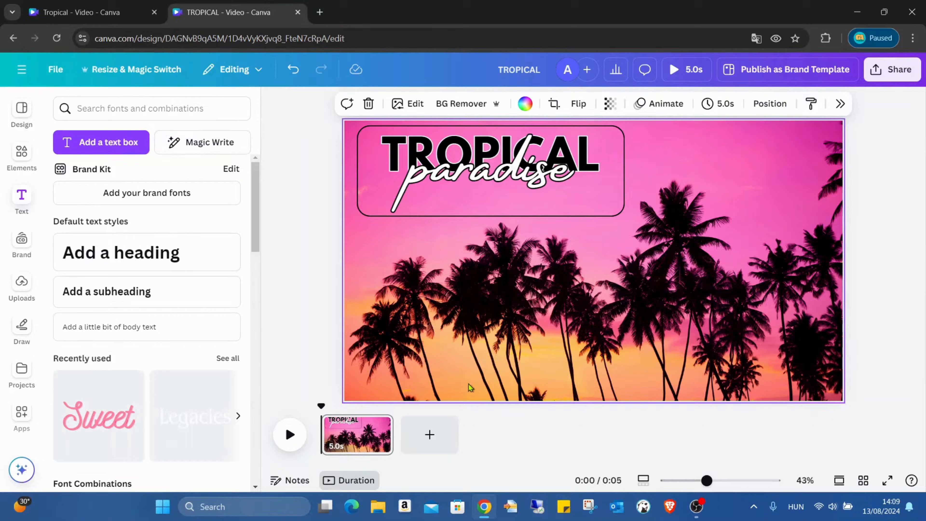
- Duplicate the page and stretch the copy's duration to about 21.7 seconds
{"action": "right_click", "coordinate": [368, 439]}
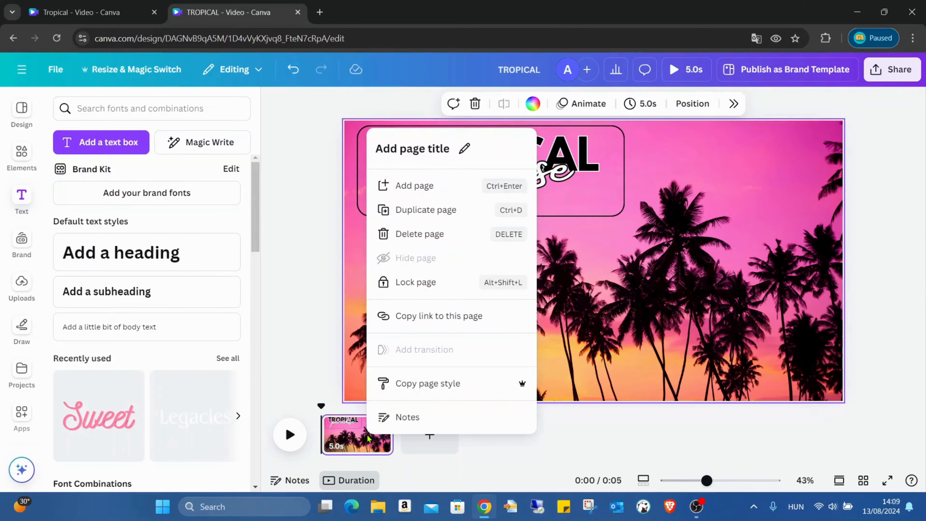
{"action": "left_click", "coordinate": [450, 210]}
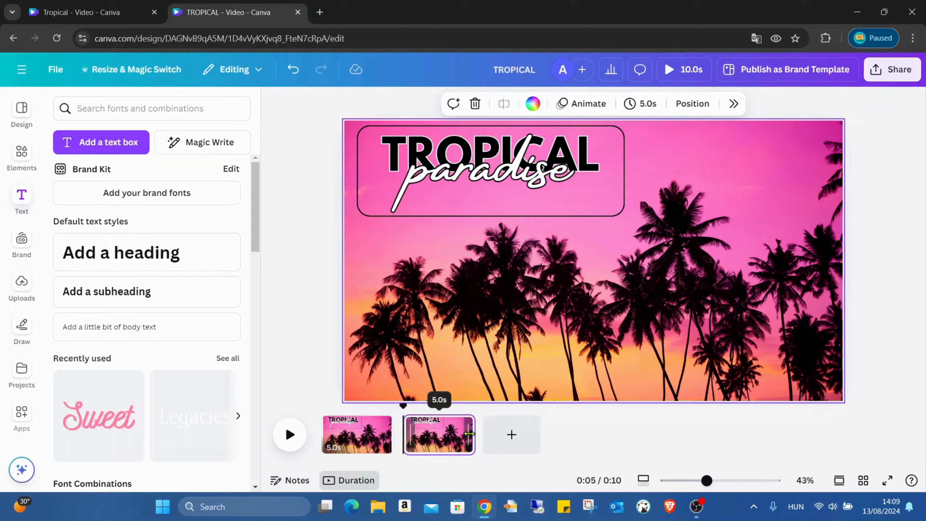
{"action": "left_click_drag", "start_coordinate": [469, 433], "coordinate": [661, 428]}
{"action": "left_click_drag", "start_coordinate": [710, 423], "coordinate": [712, 423]}
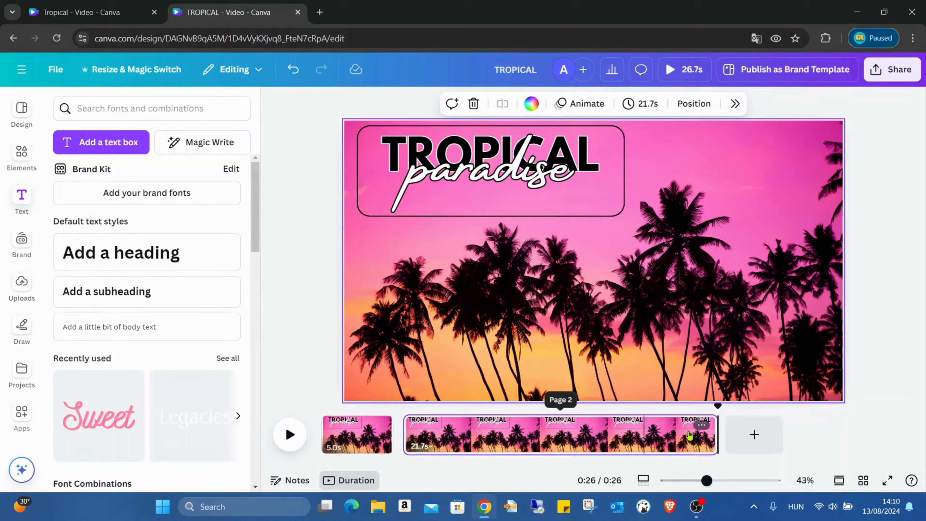
- Apply the Baseline animation to the rounded rectangle frame
{"action": "left_click", "coordinate": [606, 188]}
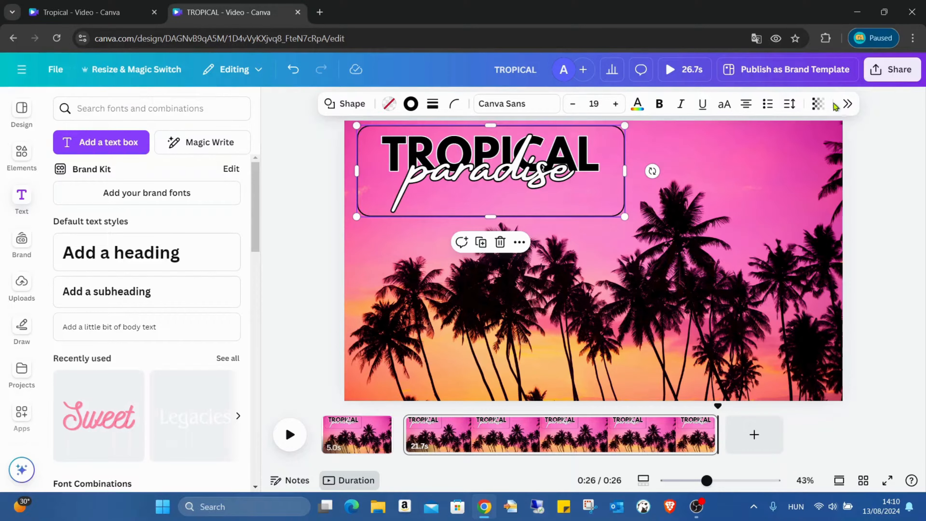
{"action": "left_click", "coordinate": [849, 106]}
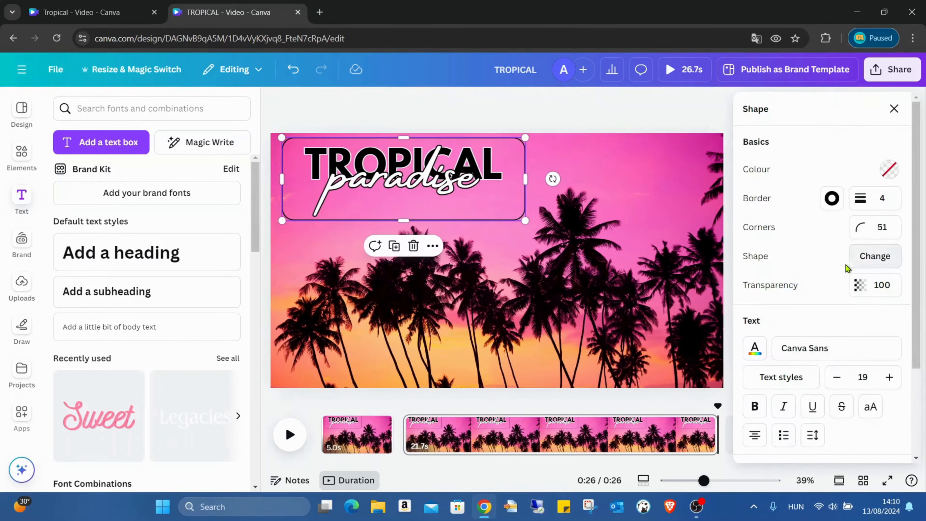
{"action": "scroll", "coordinate": [845, 265], "scroll_direction": "down", "scroll_amount": 1}
{"action": "scroll", "coordinate": [845, 265], "scroll_direction": "down", "scroll_amount": 1}
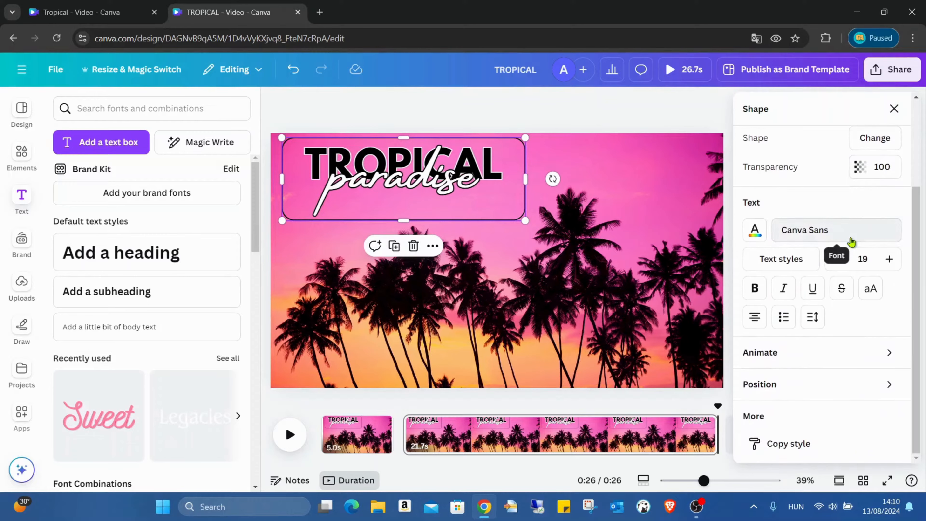
{"action": "left_click", "coordinate": [843, 349]}
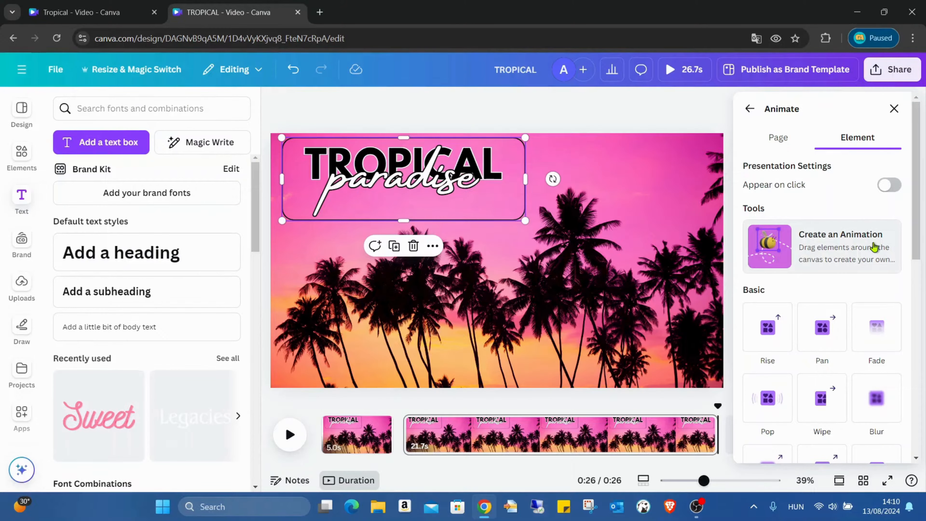
{"action": "scroll", "coordinate": [874, 246], "scroll_direction": "down", "scroll_amount": 5}
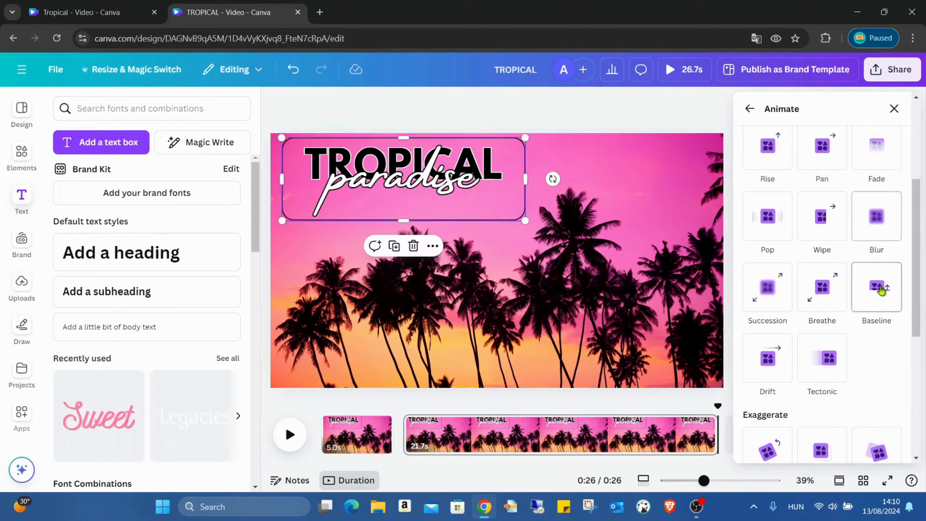
{"action": "left_click", "coordinate": [880, 290]}
{"action": "scroll", "coordinate": [877, 268], "scroll_direction": "down", "scroll_amount": 2}
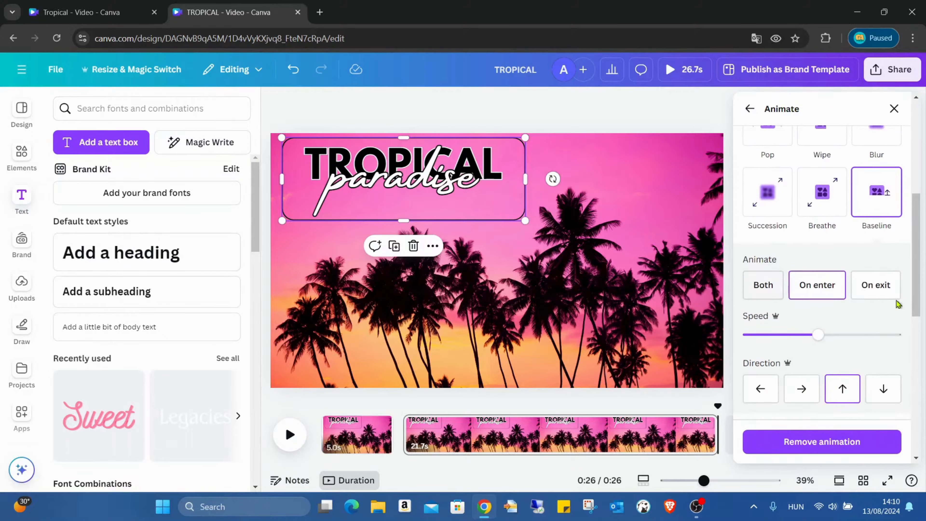
- Set the frame's Baseline animation to the slowest speed and a rightward direction
{"action": "scroll", "coordinate": [848, 303], "scroll_direction": "down", "scroll_amount": 2}
{"action": "left_click_drag", "start_coordinate": [817, 274], "coordinate": [752, 283]}
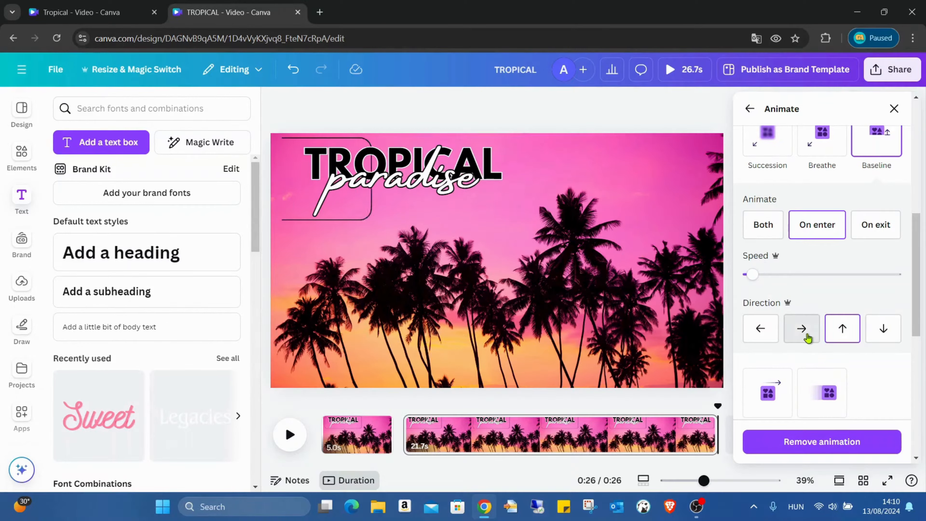
{"action": "left_click", "coordinate": [801, 329]}
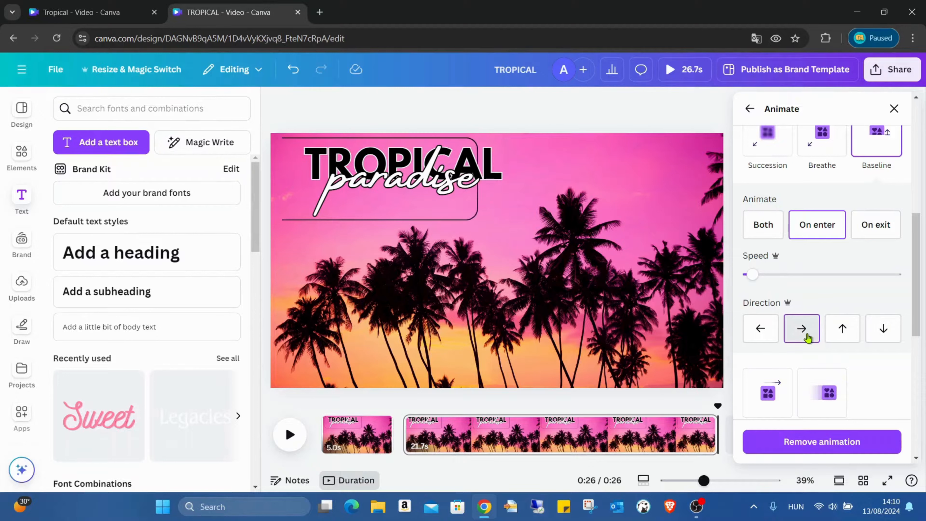
- Add a Match & Move transition of 2.5 seconds between the first and second pages
{"action": "left_click", "coordinate": [684, 214]}
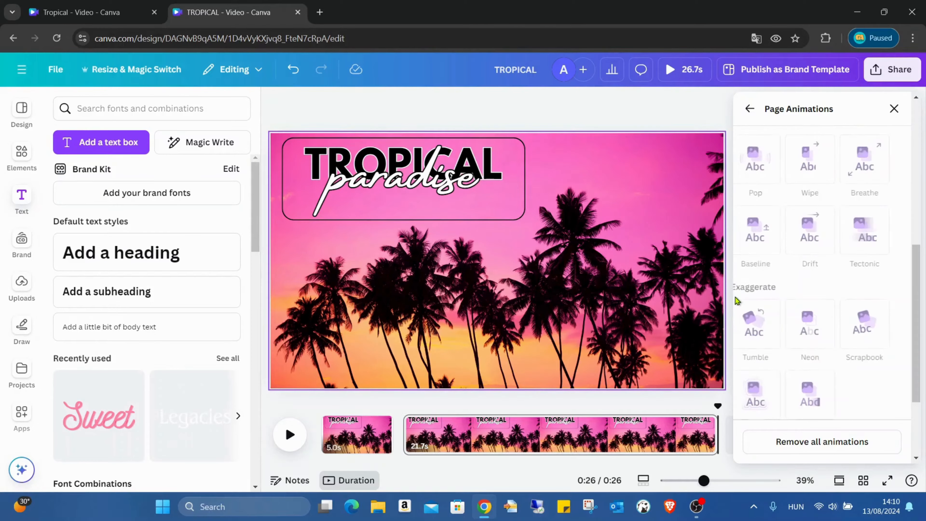
{"action": "left_click", "coordinate": [894, 108]}
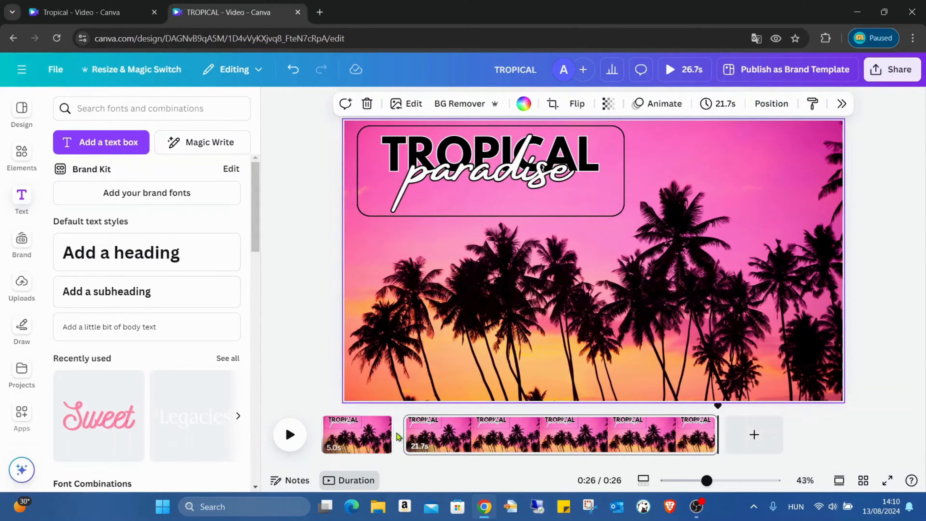
{"action": "mouse_move", "coordinate": [396, 434]}
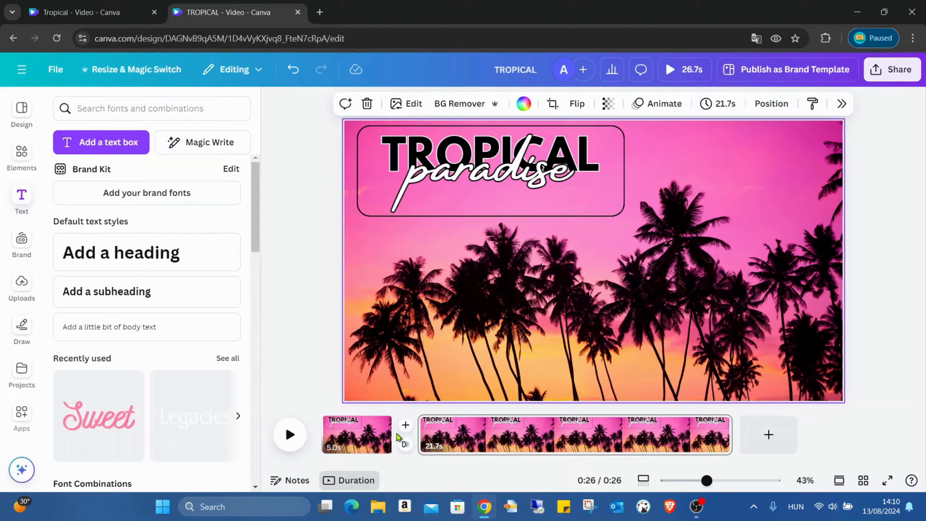
{"action": "left_click", "coordinate": [403, 447]}
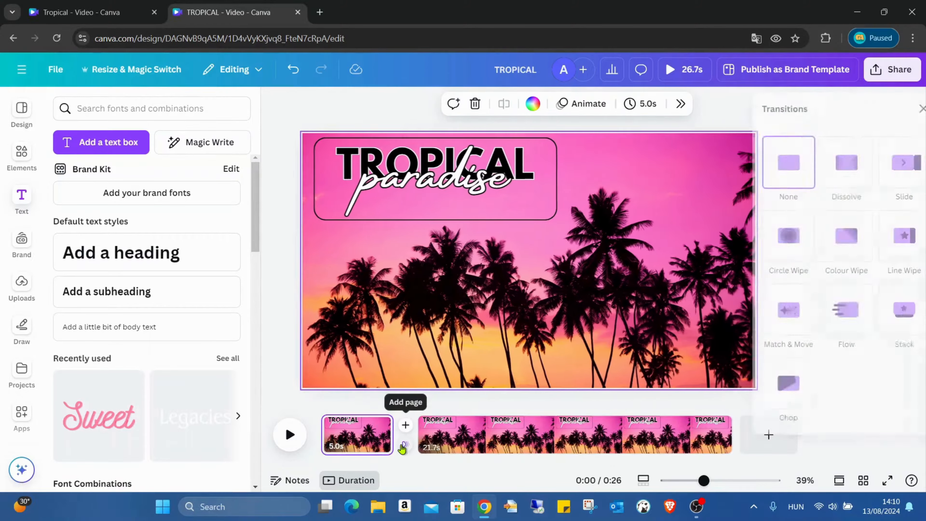
{"action": "left_click", "coordinate": [770, 324]}
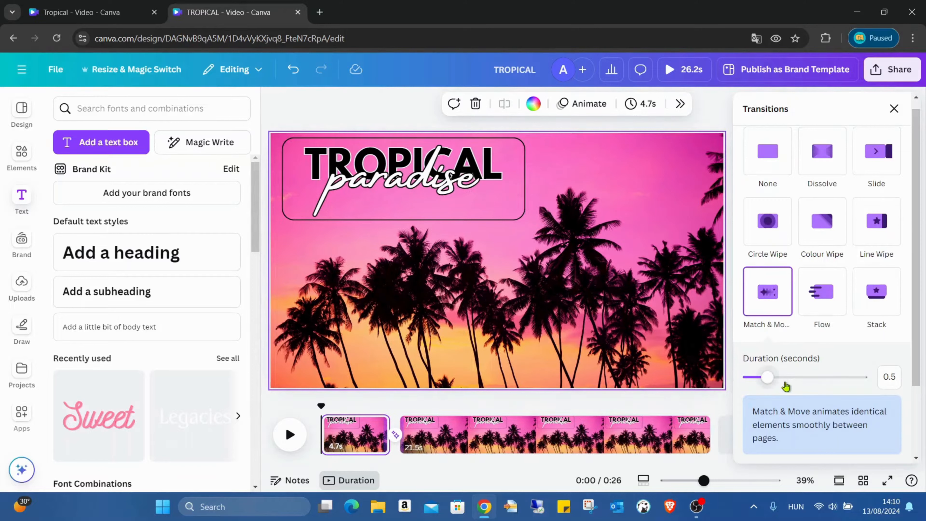
{"action": "left_click_drag", "start_coordinate": [767, 377], "coordinate": [877, 378]}
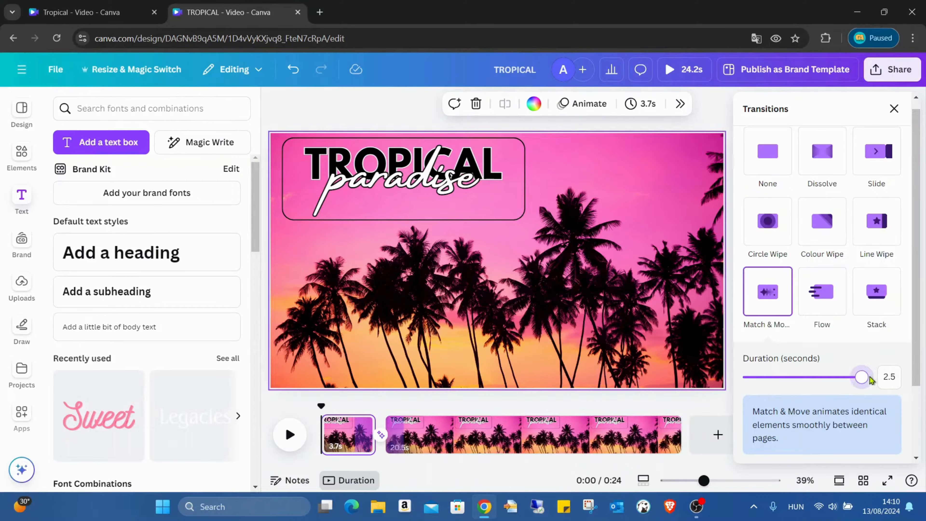
{"action": "key", "text": "Escape"}
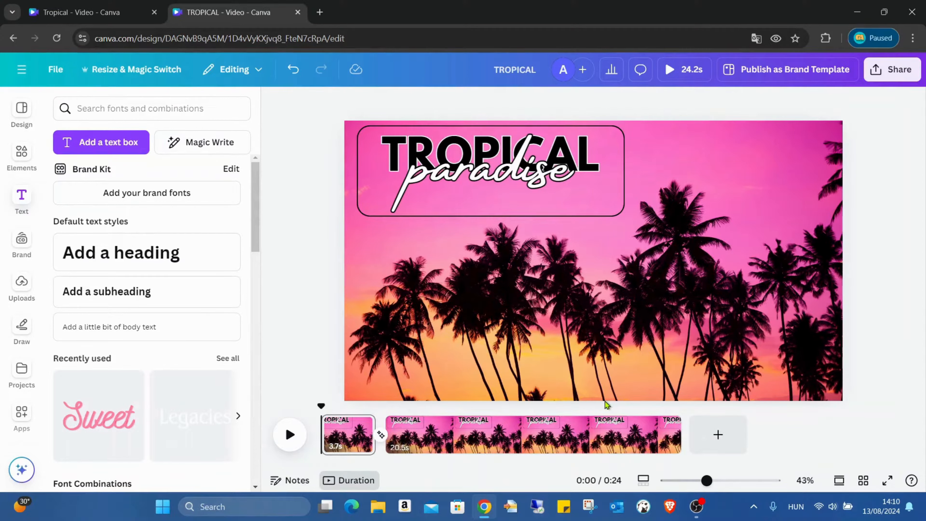
- Apply the Clarify animation to the paradise text on the first page with low speed and low movement
{"action": "left_click", "coordinate": [381, 436]}
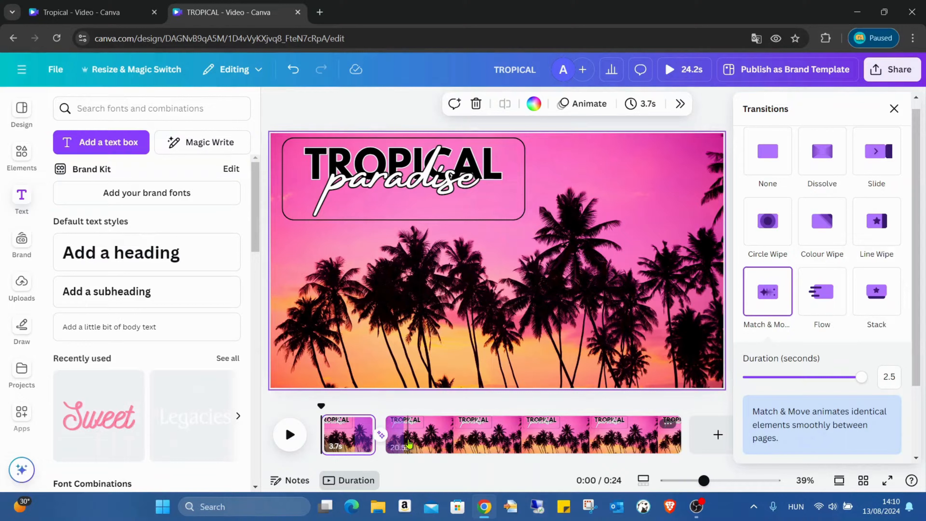
{"action": "left_click", "coordinate": [496, 209]}
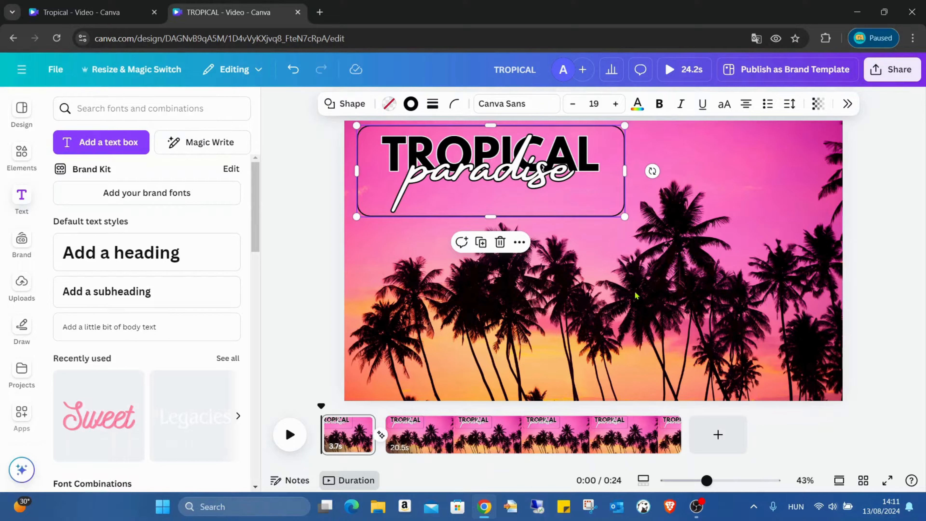
{"action": "left_click", "coordinate": [499, 193]}
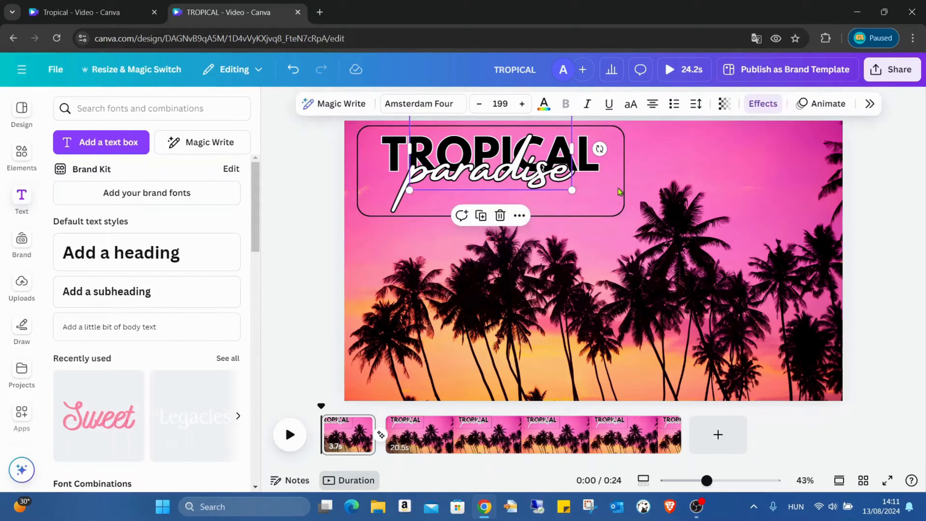
{"action": "left_click", "coordinate": [817, 105]}
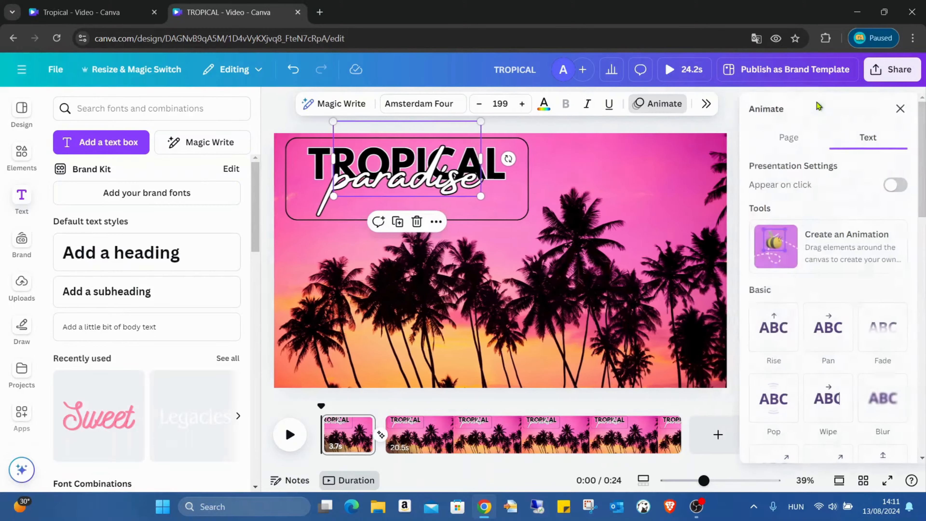
{"action": "scroll", "coordinate": [879, 201], "scroll_direction": "down", "scroll_amount": 10}
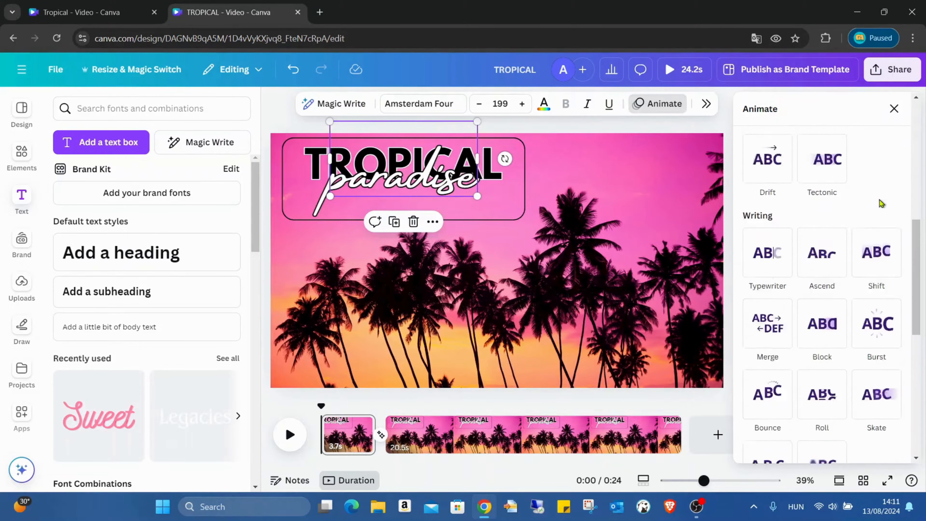
{"action": "scroll", "coordinate": [879, 201], "scroll_direction": "down", "scroll_amount": 2}
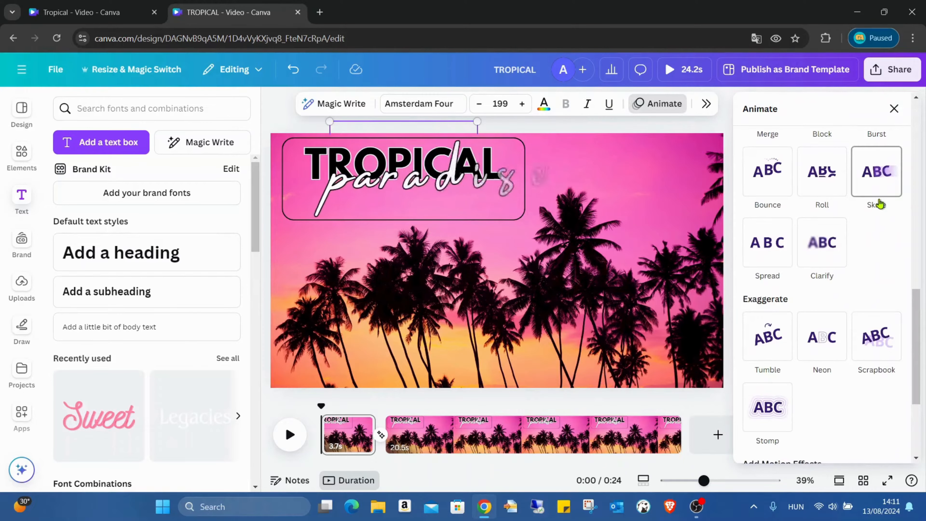
{"action": "scroll", "coordinate": [892, 216], "scroll_direction": "down", "scroll_amount": 4}
{"action": "scroll", "coordinate": [868, 234], "scroll_direction": "up", "scroll_amount": 4}
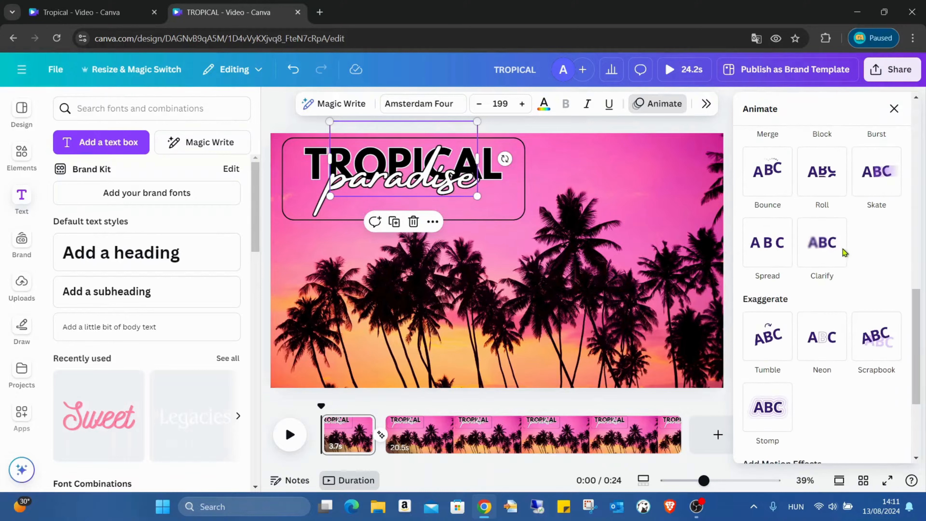
{"action": "left_click", "coordinate": [840, 250]}
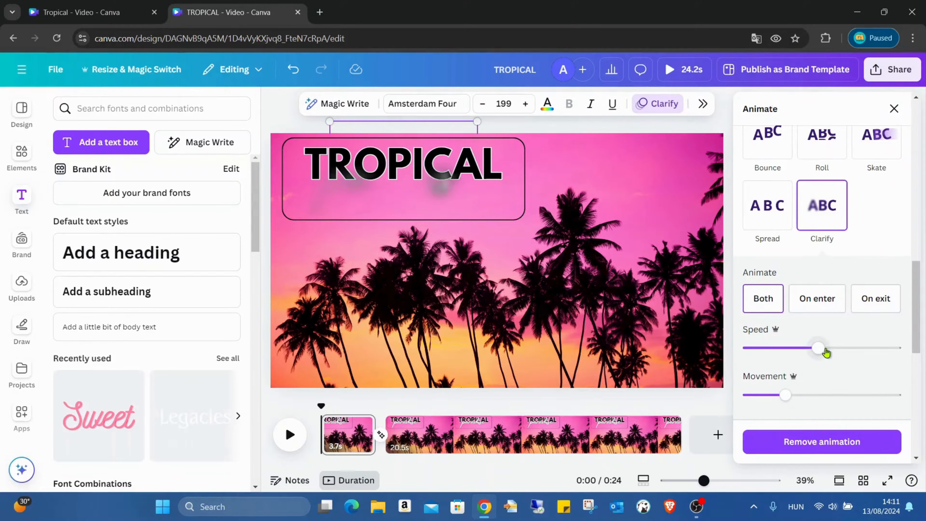
{"action": "left_click_drag", "start_coordinate": [819, 349], "coordinate": [757, 351]}
{"action": "left_click_drag", "start_coordinate": [784, 395], "coordinate": [768, 401]}
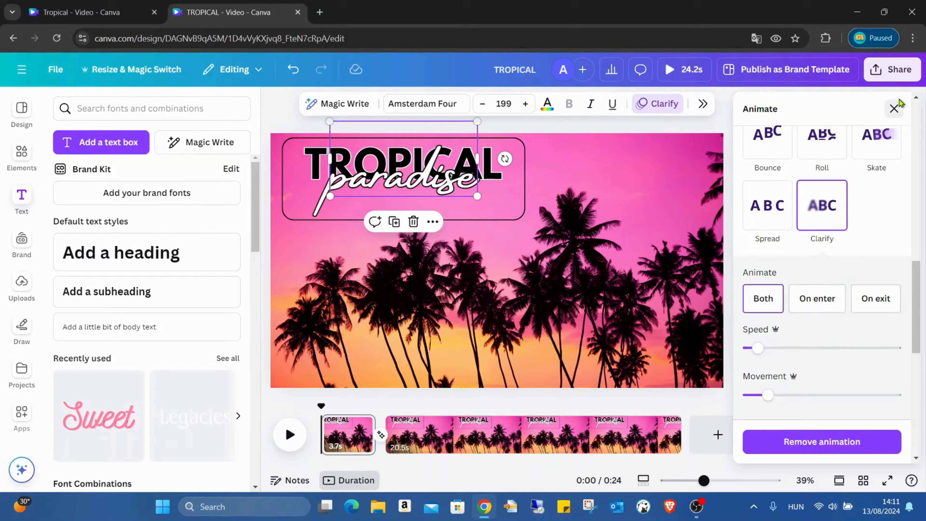
{"action": "left_click", "coordinate": [894, 109]}
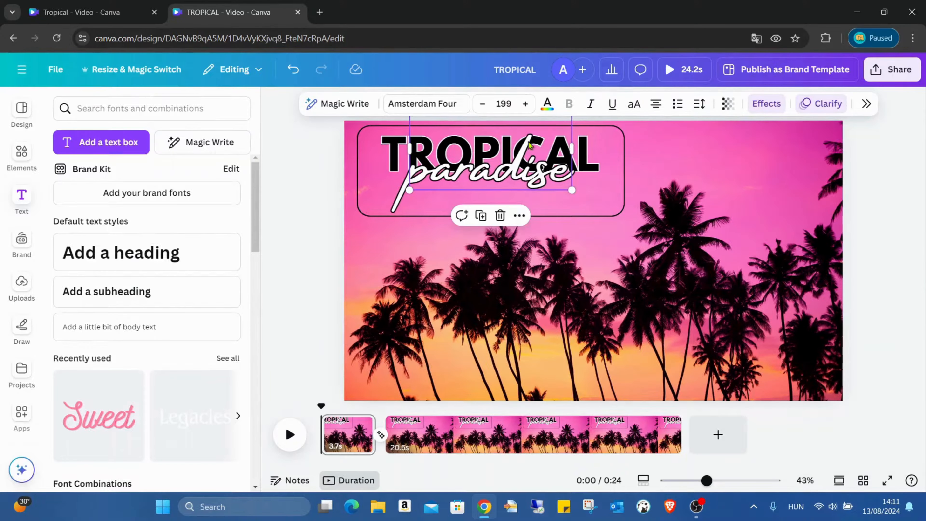
- Examine the layer order of the TROPICAL heading, paradise text and frame on the first page
{"action": "left_click", "coordinate": [580, 140]}
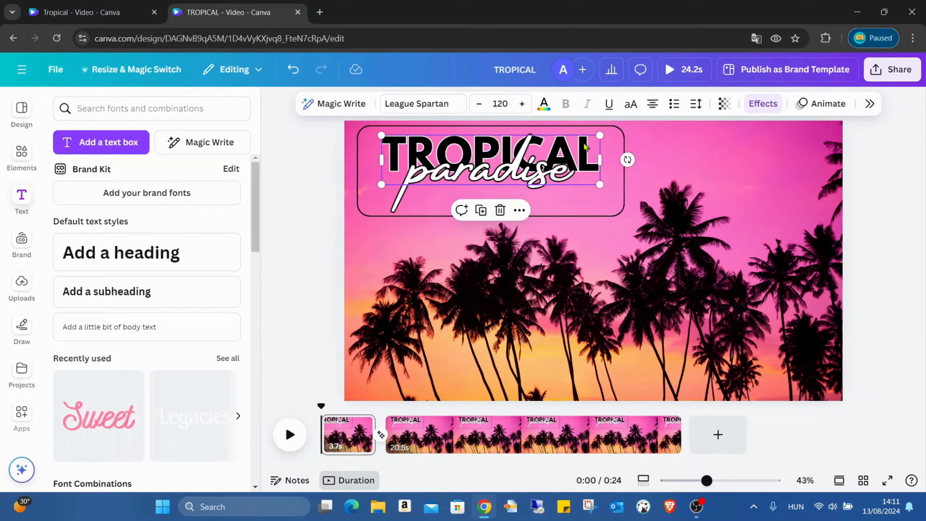
{"action": "left_click", "coordinate": [870, 103]}
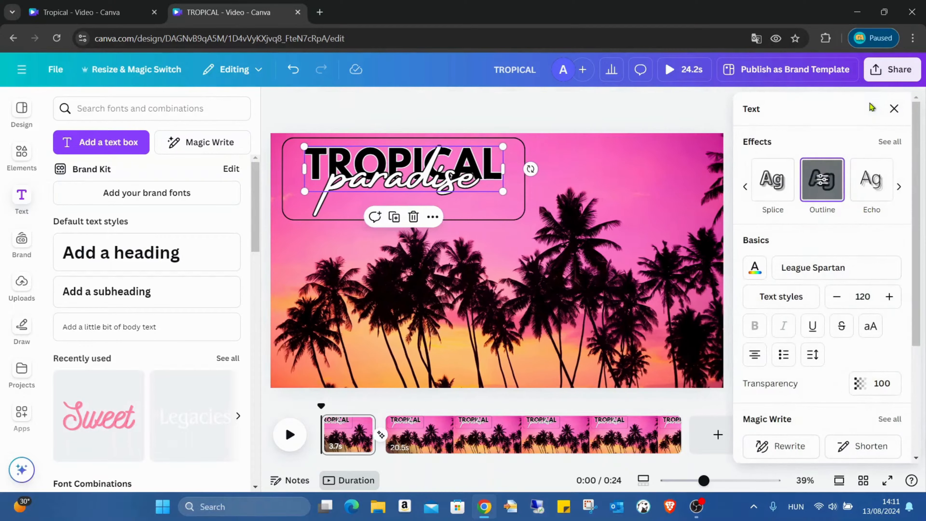
{"action": "scroll", "coordinate": [877, 233], "scroll_direction": "down", "scroll_amount": 5}
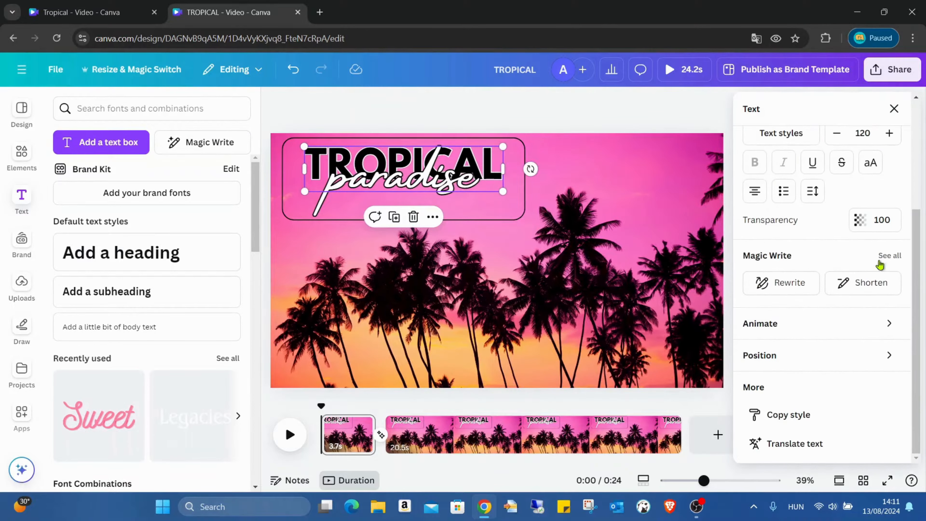
{"action": "left_click", "coordinate": [851, 365]}
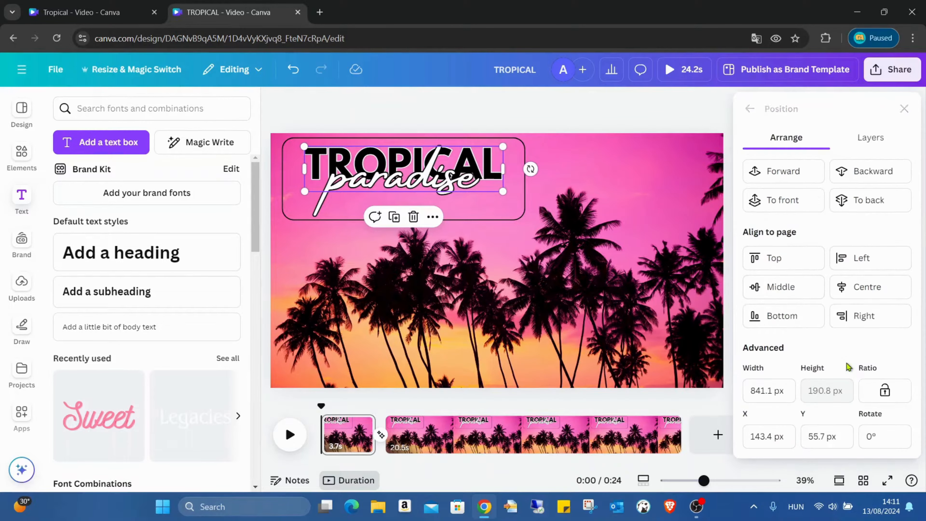
{"action": "left_click", "coordinate": [873, 149]}
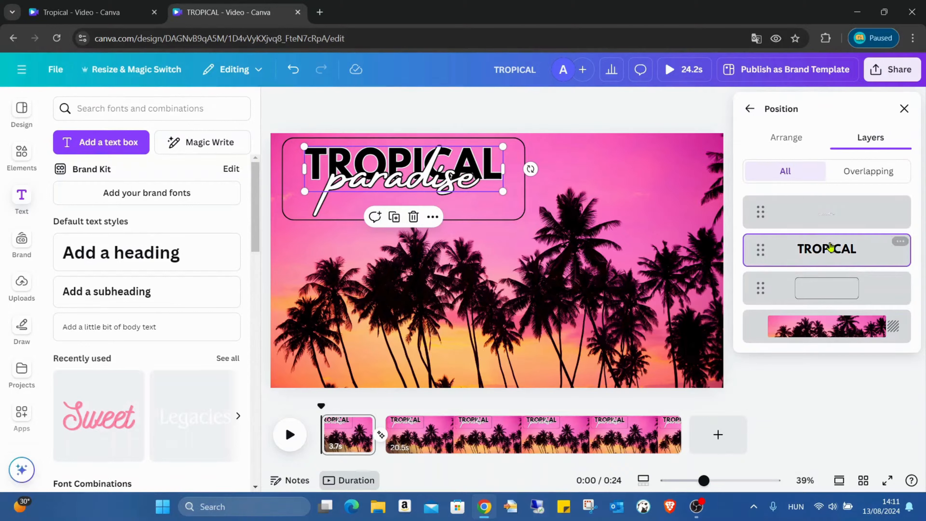
{"action": "left_click", "coordinate": [827, 290]}
{"action": "left_click", "coordinate": [835, 260]}
{"action": "left_click", "coordinate": [904, 108]}
- Apply the Burst animation to the TROPICAL heading, playing on enter with the lowest intensity
{"action": "left_click", "coordinate": [829, 106]}
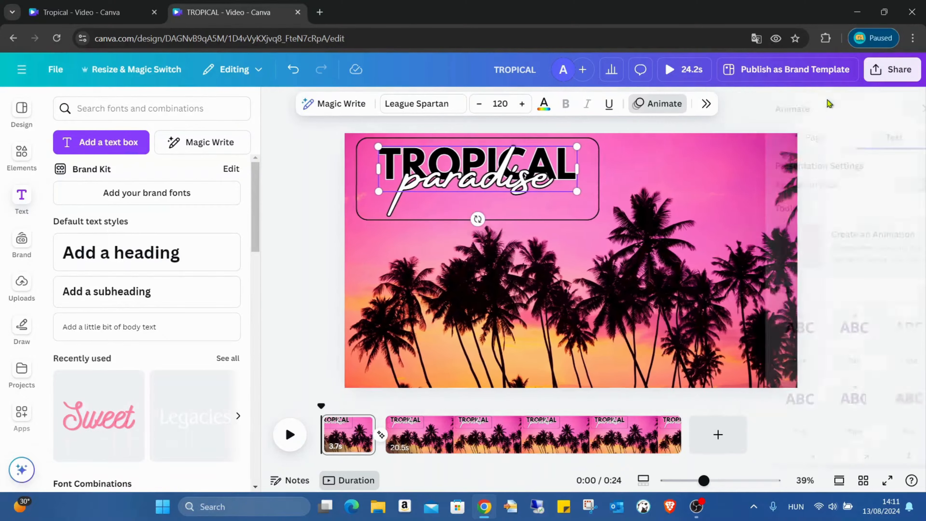
{"action": "scroll", "coordinate": [868, 239], "scroll_direction": "down", "scroll_amount": 2}
{"action": "scroll", "coordinate": [867, 241], "scroll_direction": "down", "scroll_amount": 4}
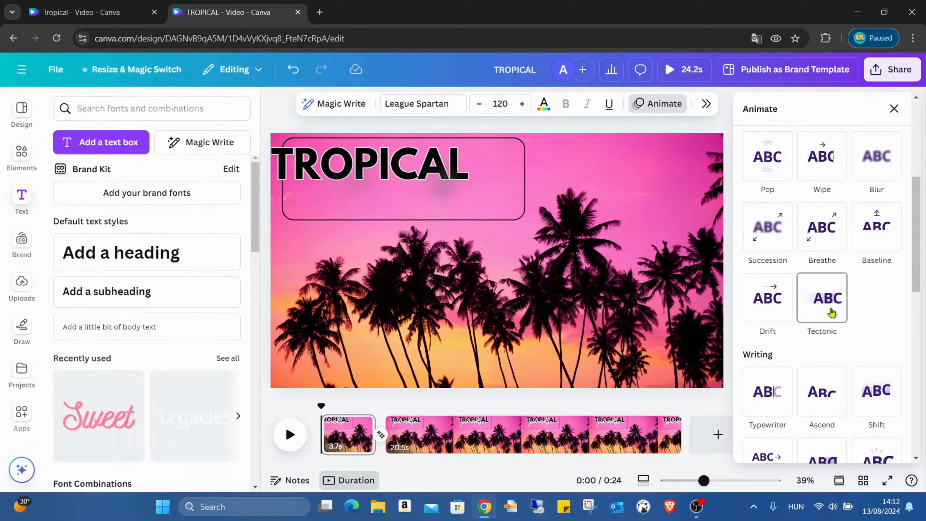
{"action": "scroll", "coordinate": [898, 250], "scroll_direction": "down", "scroll_amount": 1}
{"action": "scroll", "coordinate": [899, 251], "scroll_direction": "down", "scroll_amount": 3}
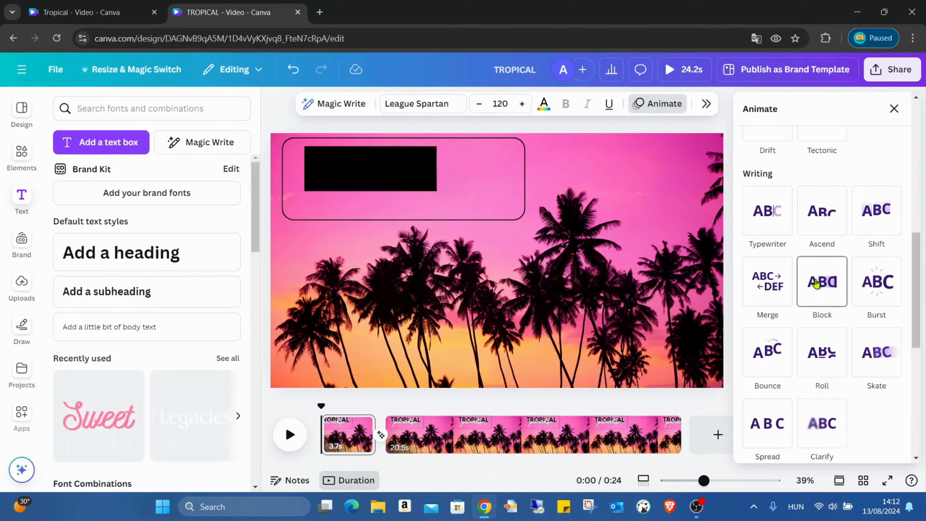
{"action": "left_click", "coordinate": [890, 287]}
{"action": "scroll", "coordinate": [857, 318], "scroll_direction": "down", "scroll_amount": 3}
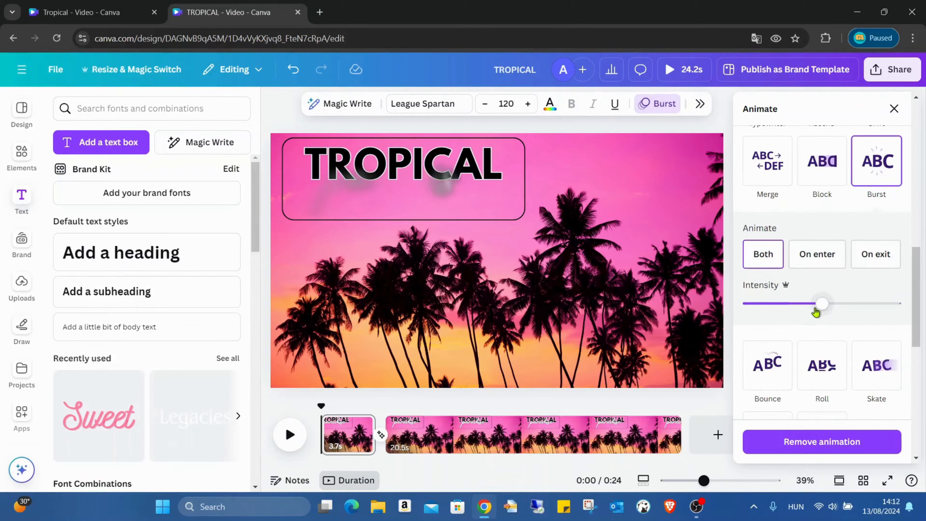
{"action": "left_click", "coordinate": [808, 268]}
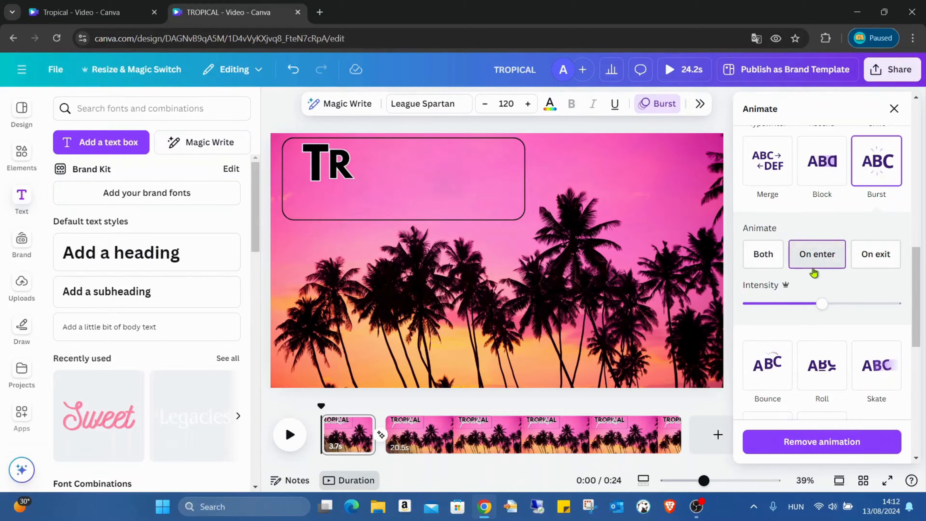
{"action": "left_click_drag", "start_coordinate": [821, 303], "coordinate": [761, 303]}
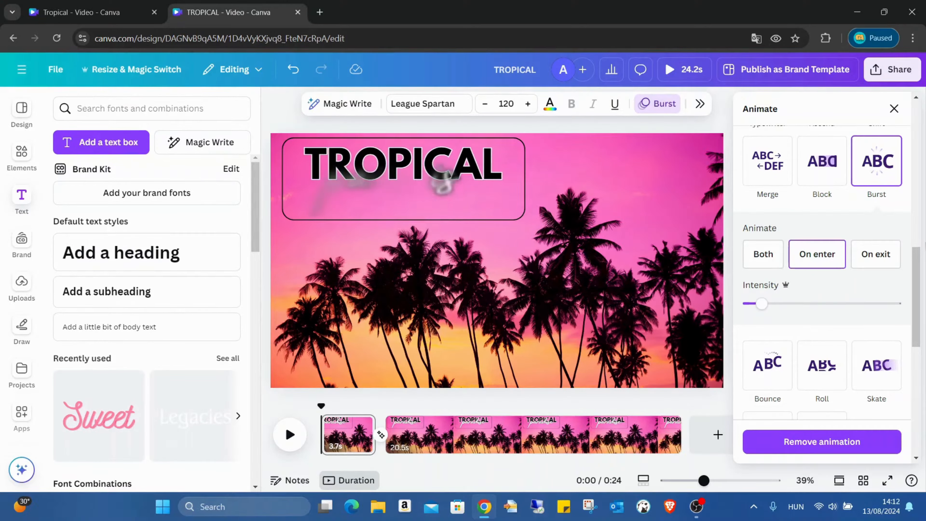
- Set the paradise text to animate on enter, and apply Baseline on enter to the frame
{"action": "left_click", "coordinate": [413, 192]}
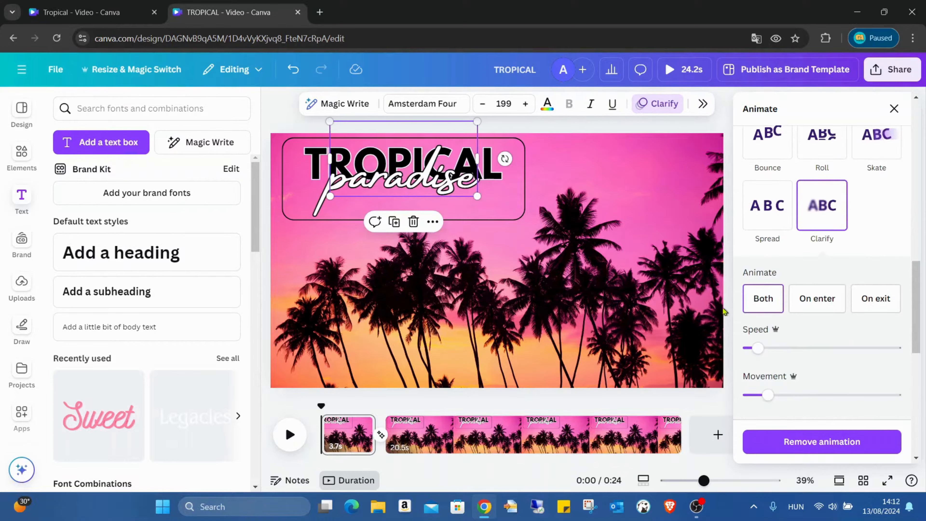
{"action": "left_click", "coordinate": [799, 301]}
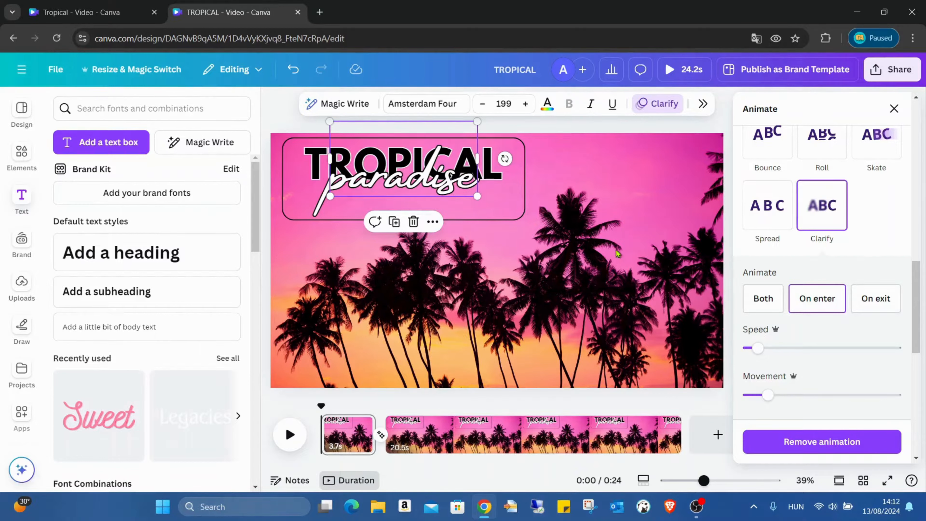
{"action": "left_click", "coordinate": [517, 222]}
{"action": "left_click", "coordinate": [513, 219]}
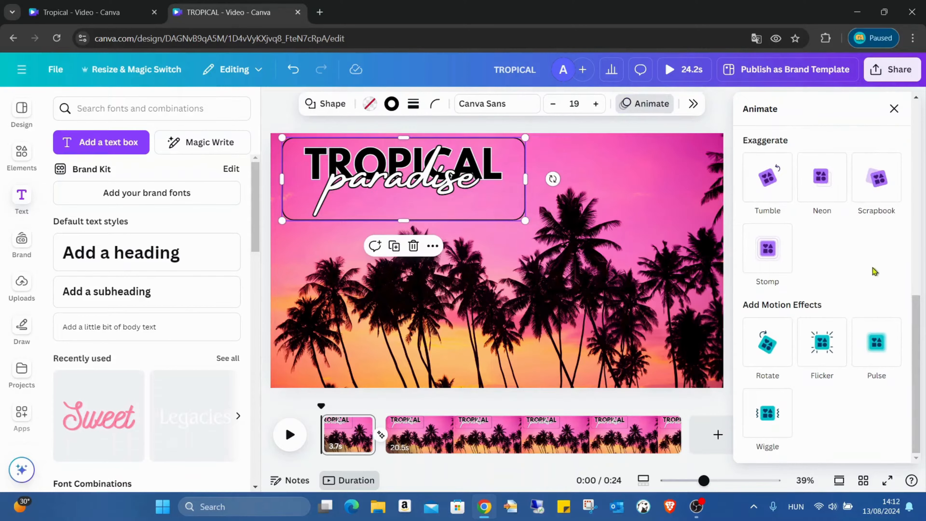
{"action": "scroll", "coordinate": [872, 266], "scroll_direction": "up", "scroll_amount": 5}
{"action": "left_click", "coordinate": [883, 220]}
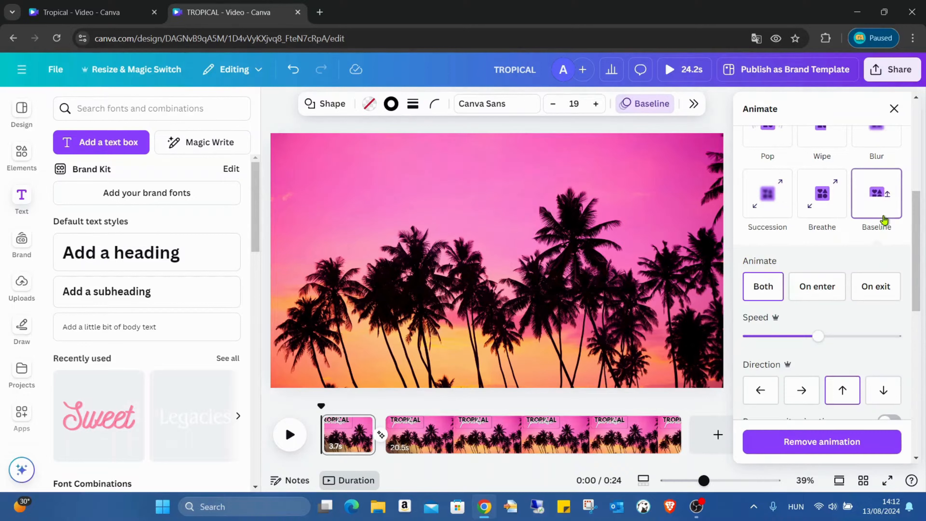
{"action": "left_click", "coordinate": [815, 287]}
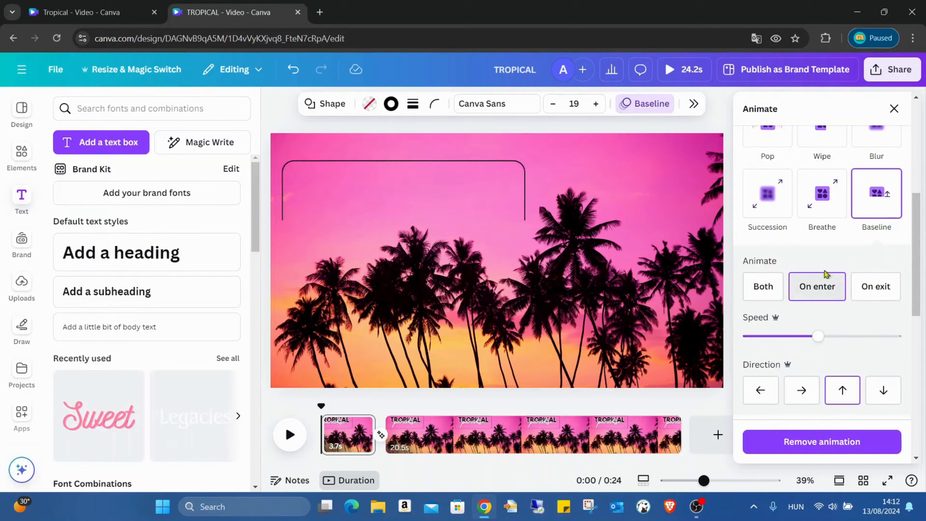
- Preview the animated title video full screen
{"action": "left_click", "coordinate": [642, 297]}
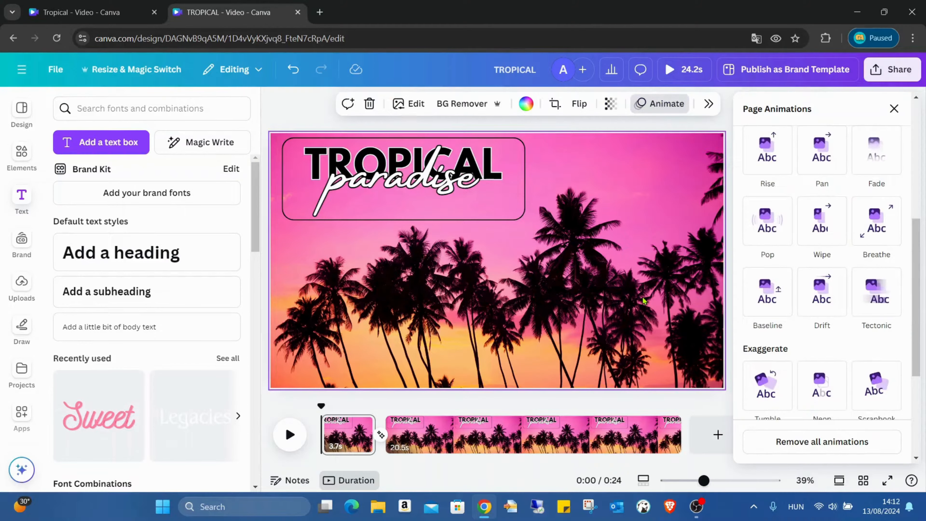
{"action": "left_click", "coordinate": [893, 109]}
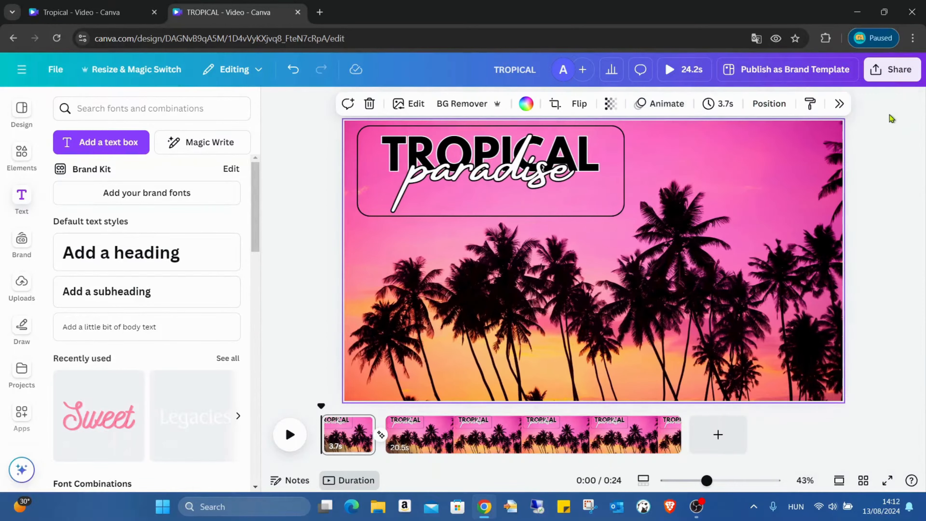
{"action": "left_click", "coordinate": [892, 481]}
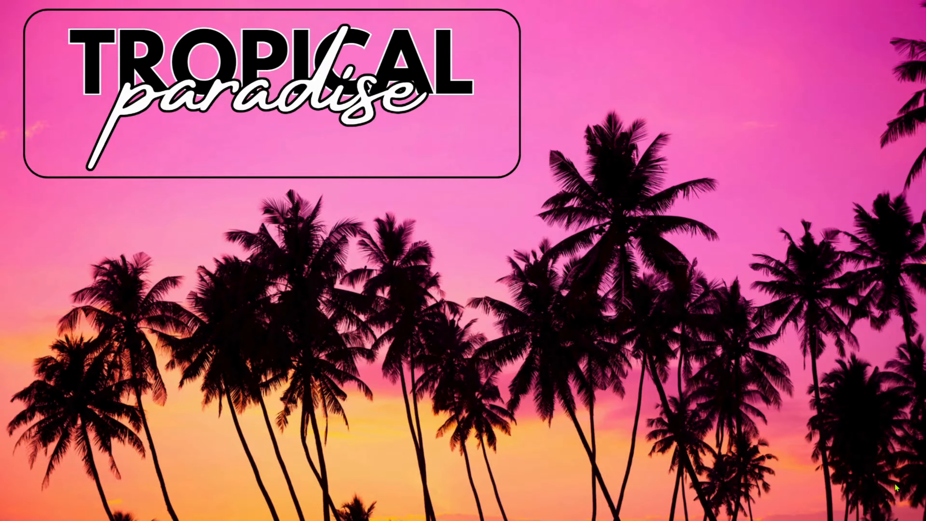
{"action": "key", "text": "Escape"}
{"action": "left_click", "coordinate": [14, 64]}
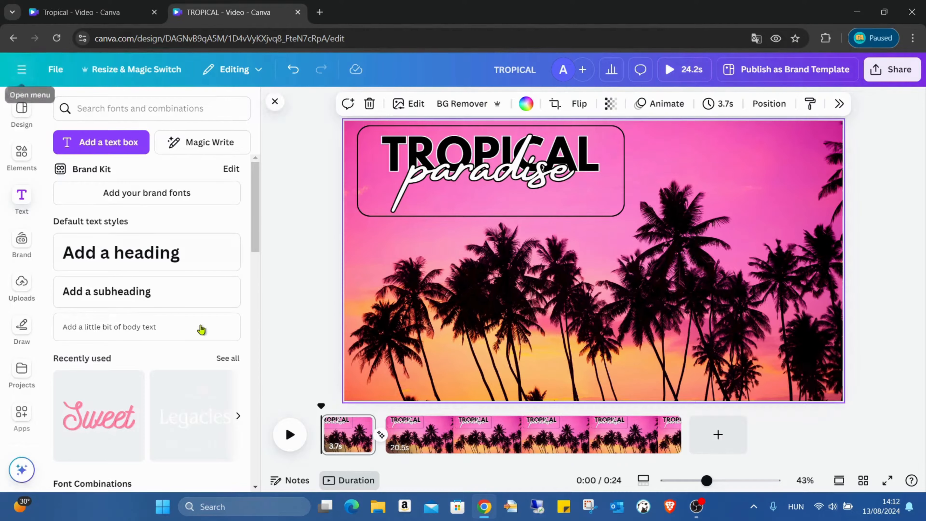
- Select the first page and preview its animation full screen again
{"action": "left_click", "coordinate": [431, 433]}
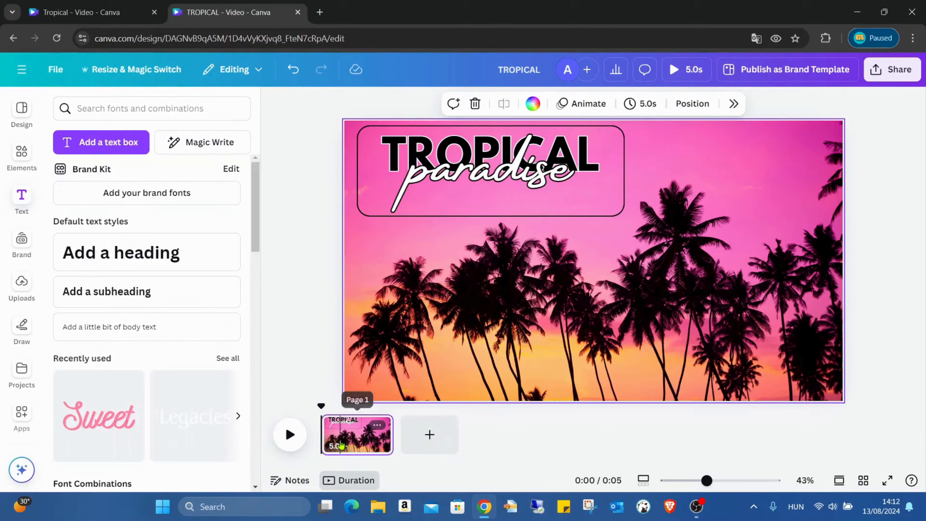
{"action": "left_click", "coordinate": [340, 445]}
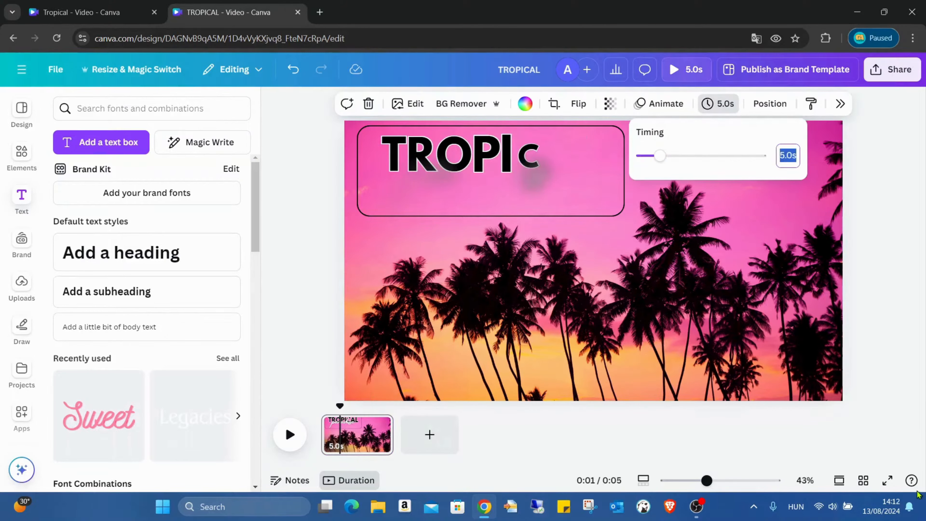
{"action": "left_click", "coordinate": [887, 481]}
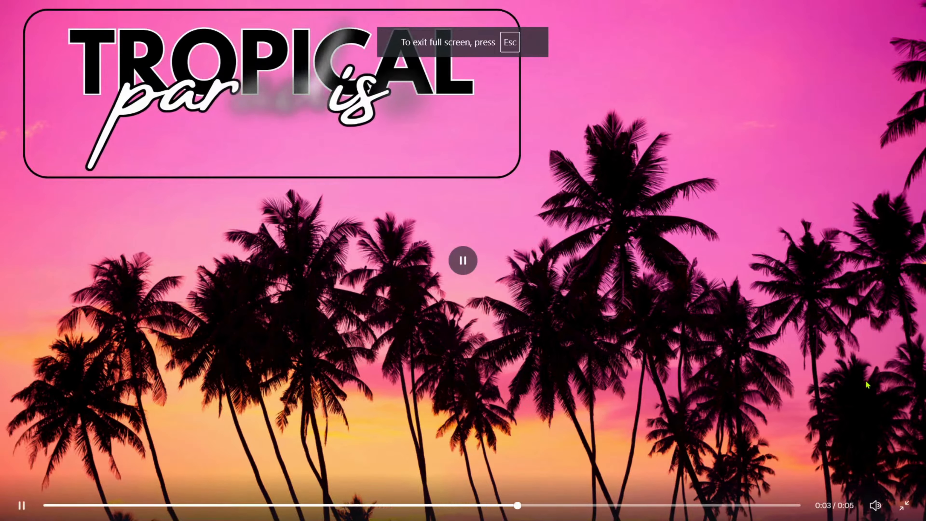
{"action": "key", "text": "Escape"}
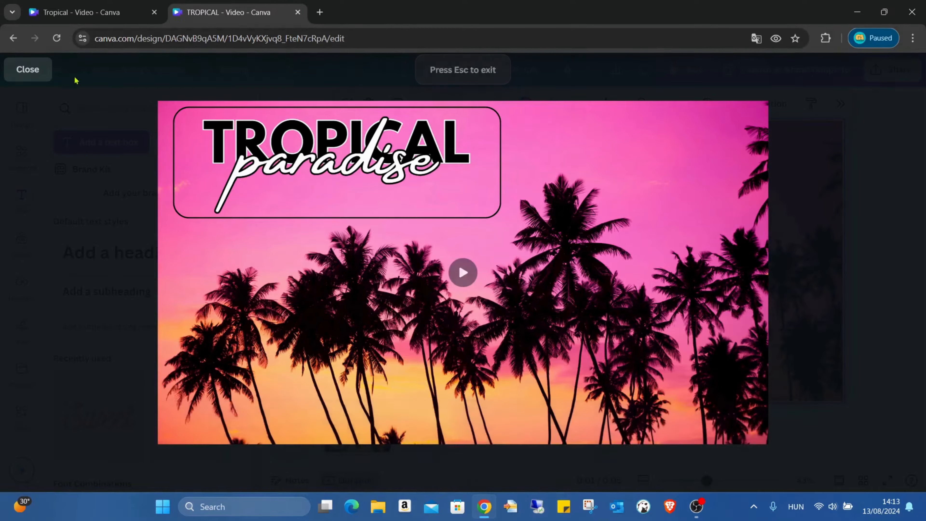
{"action": "left_click", "coordinate": [27, 68]}
- Change the frame's Baseline animation direction to right and lower its speed to near minimum
{"action": "left_click", "coordinate": [611, 219]}
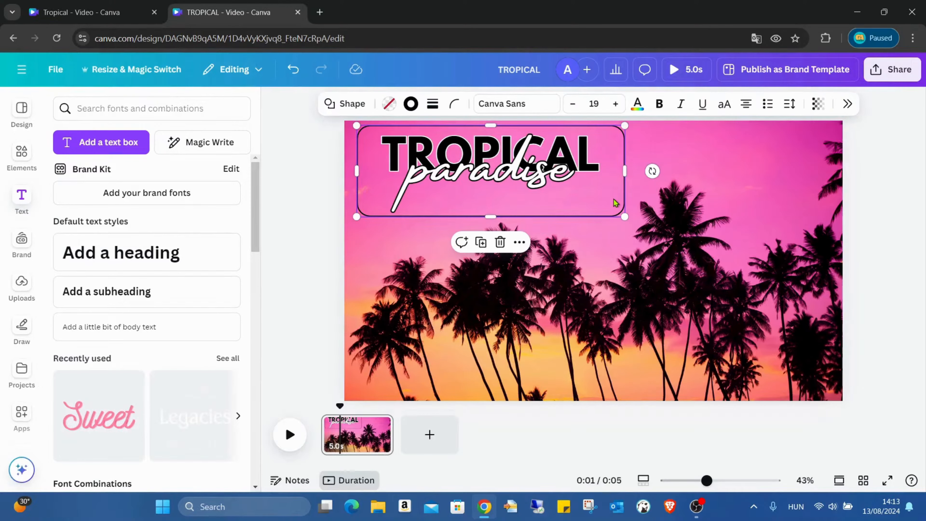
{"action": "left_click", "coordinate": [849, 105]}
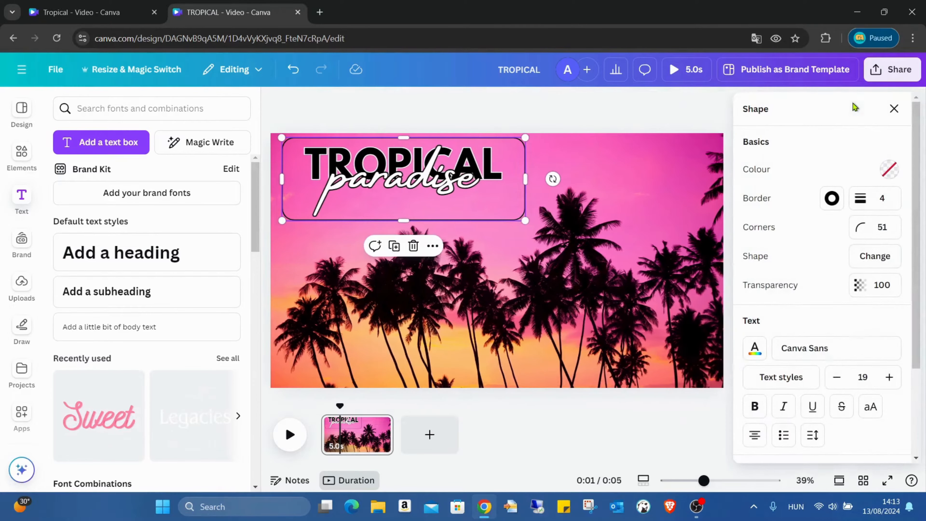
{"action": "scroll", "coordinate": [858, 262], "scroll_direction": "down", "scroll_amount": 3}
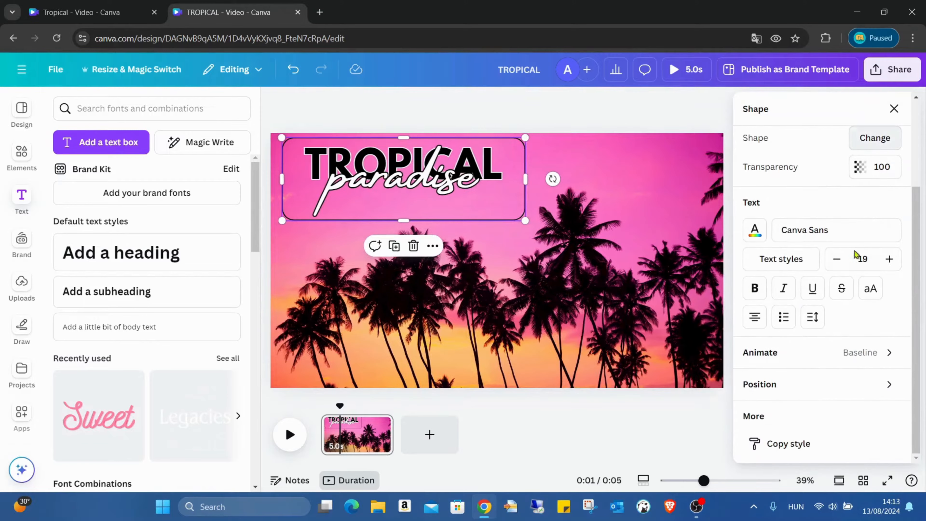
{"action": "left_click", "coordinate": [792, 352]}
{"action": "scroll", "coordinate": [812, 262], "scroll_direction": "down", "scroll_amount": 5}
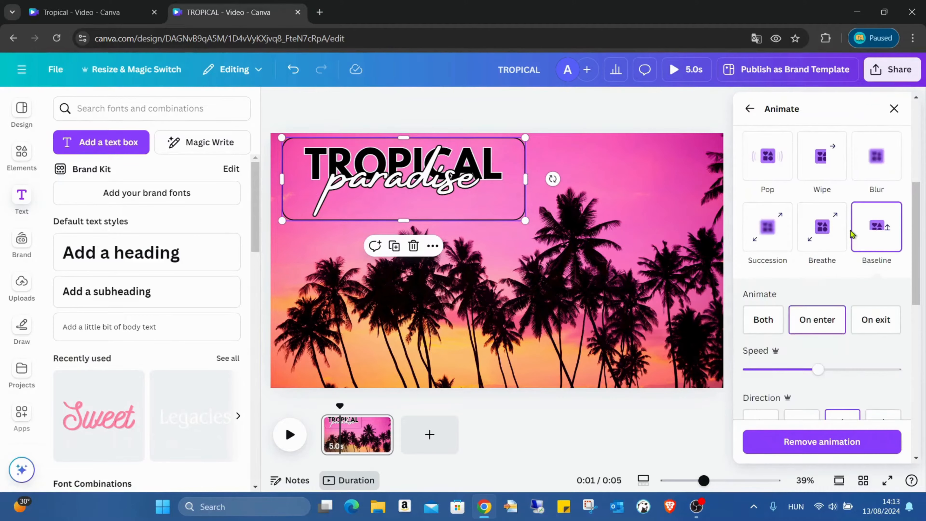
{"action": "scroll", "coordinate": [849, 251], "scroll_direction": "down", "scroll_amount": 3}
{"action": "left_click", "coordinate": [806, 303]}
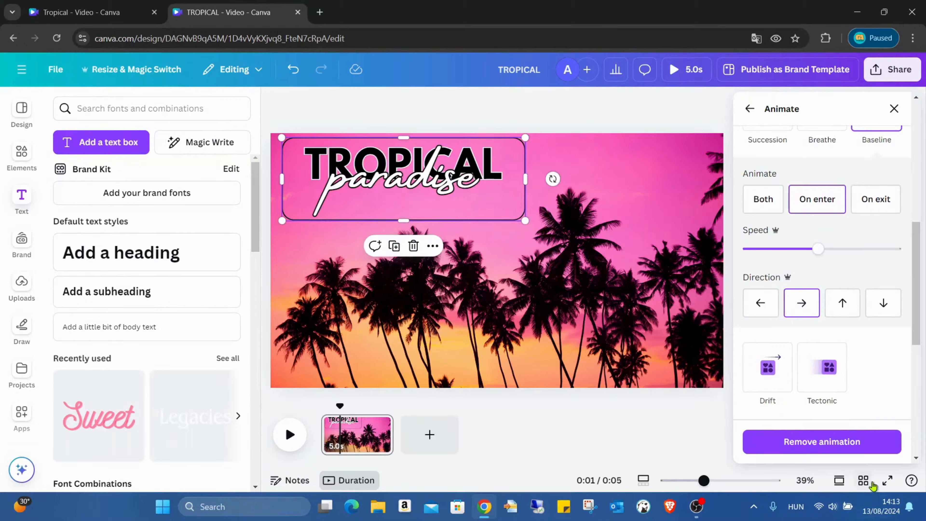
{"action": "left_click_drag", "start_coordinate": [816, 249], "coordinate": [755, 254]}
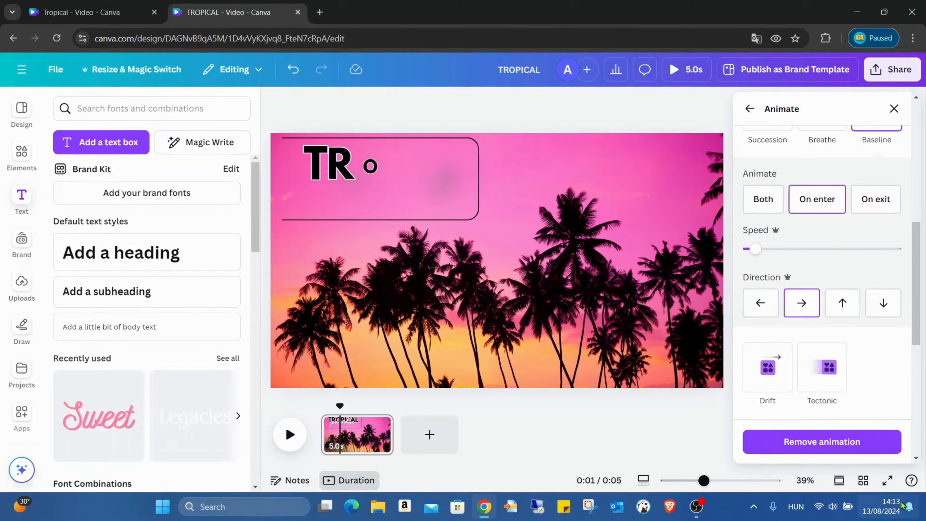
- Play the animation full screen to check the frame's new movement
{"action": "left_click", "coordinate": [887, 481]}
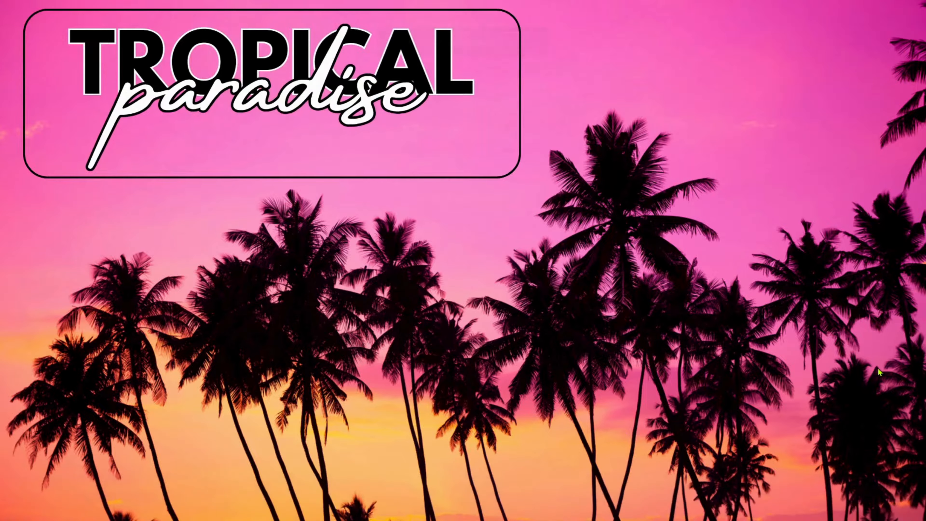
{"action": "key", "text": "Escape"}
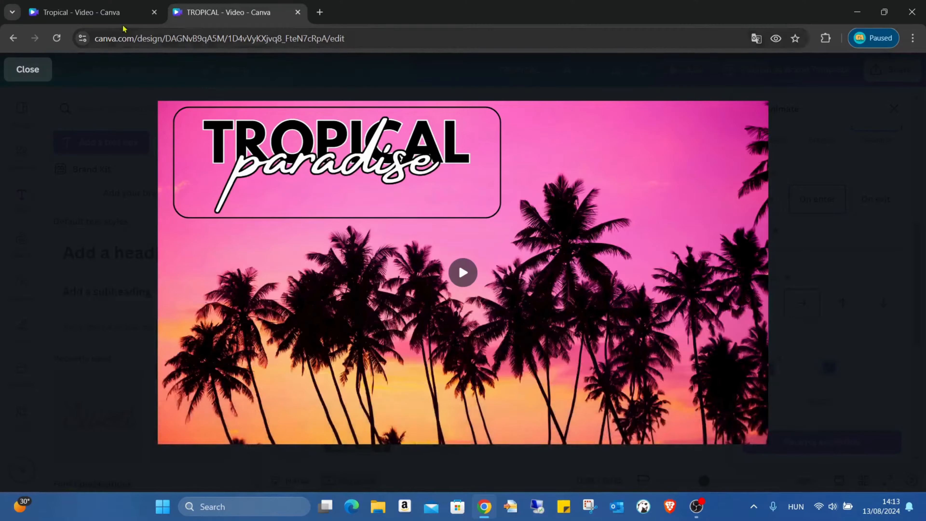
{"action": "left_click", "coordinate": [31, 75]}
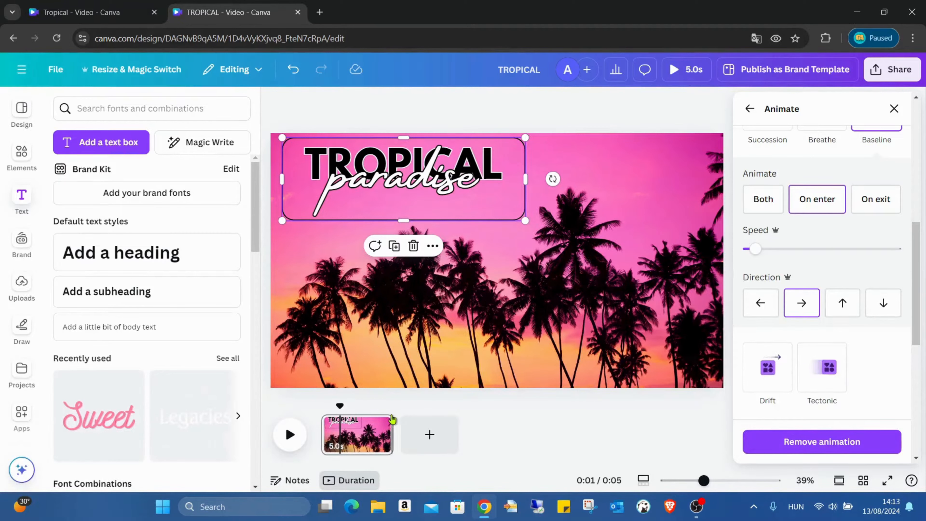
- Duplicate the page and extend the copy's duration to about 23.3 seconds
{"action": "left_click", "coordinate": [531, 402]}
{"action": "right_click", "coordinate": [363, 439]}
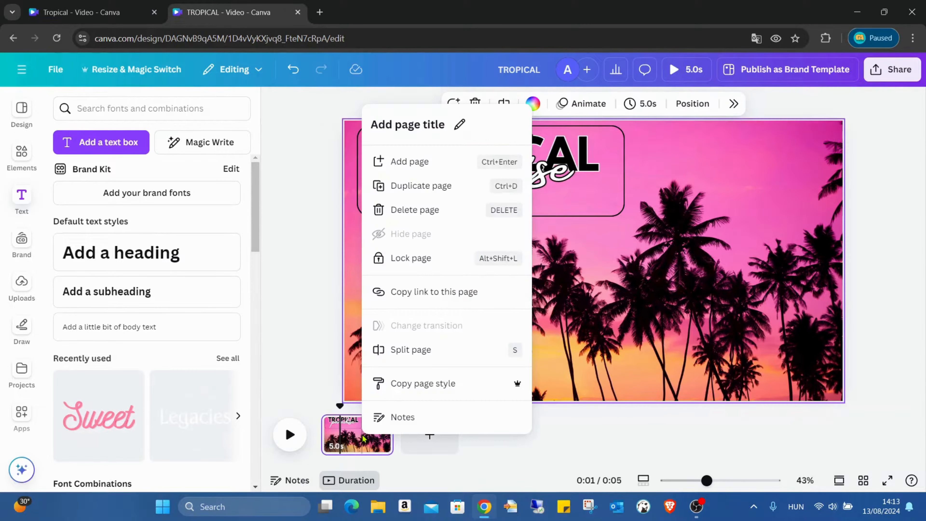
{"action": "left_click", "coordinate": [429, 194]}
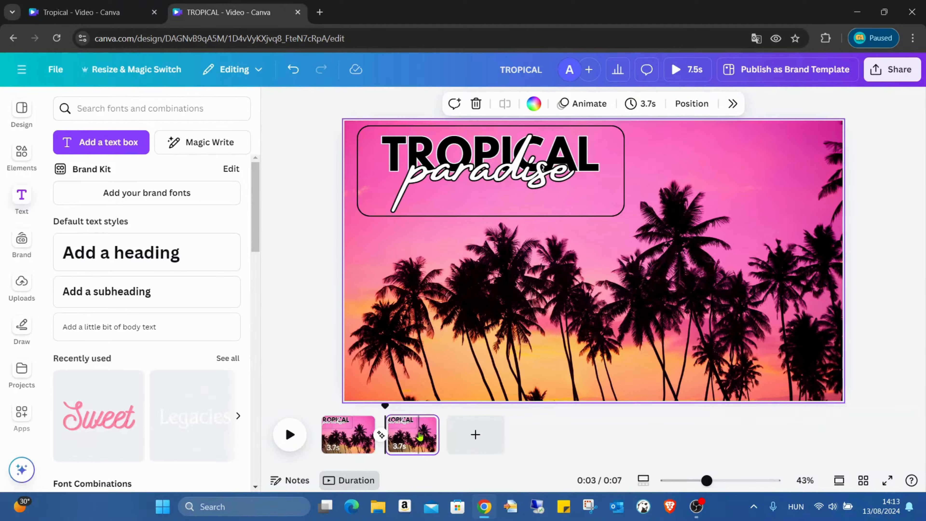
{"action": "left_click_drag", "start_coordinate": [439, 437], "coordinate": [723, 421]}
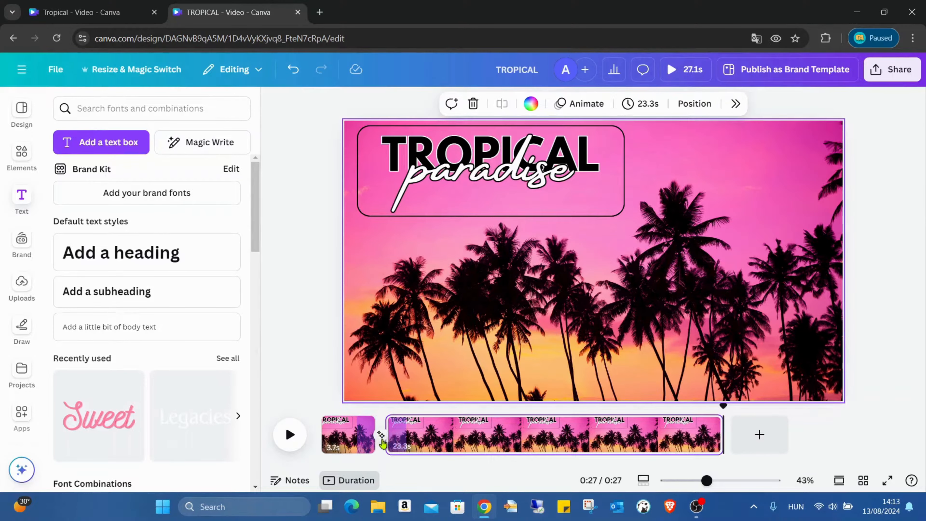
- Review the Match & Move transition between pages and show the timing track for the frame
{"action": "left_click", "coordinate": [381, 436]}
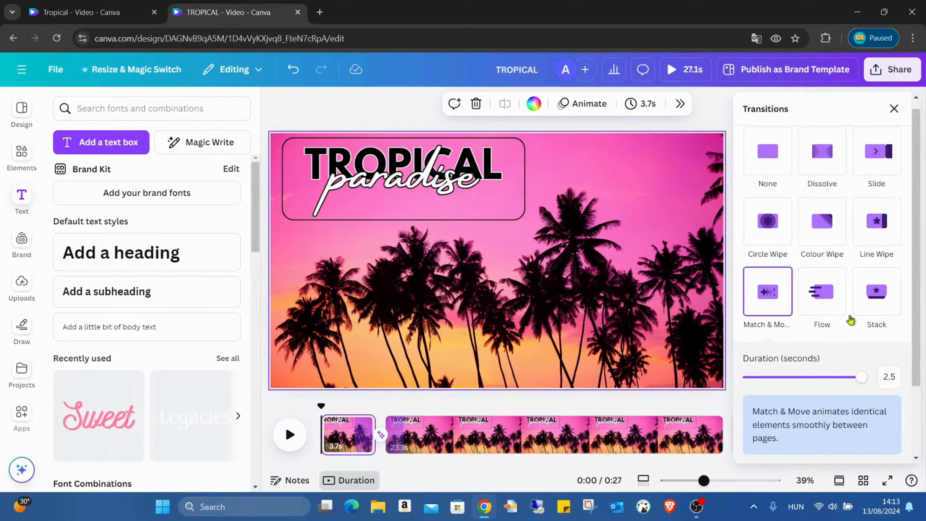
{"action": "left_click", "coordinate": [461, 402]}
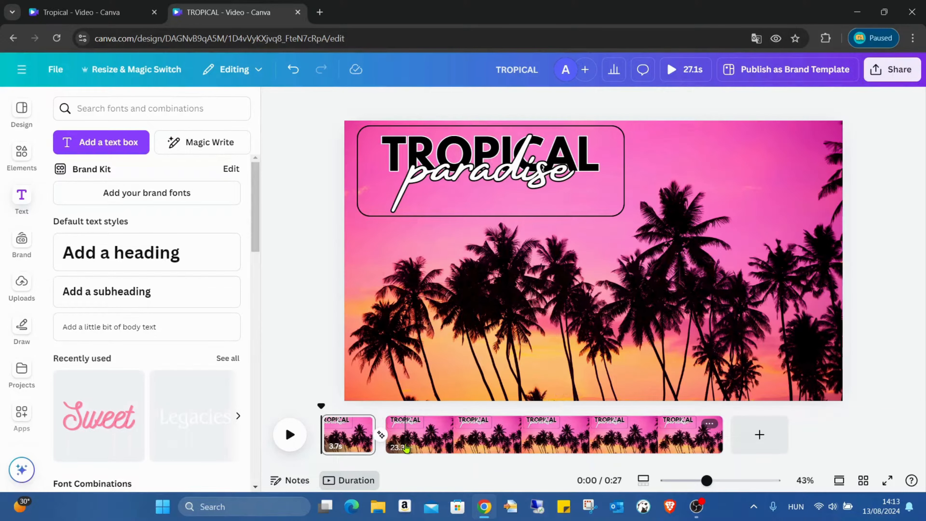
{"action": "left_click", "coordinate": [593, 232]}
{"action": "left_click", "coordinate": [608, 208]}
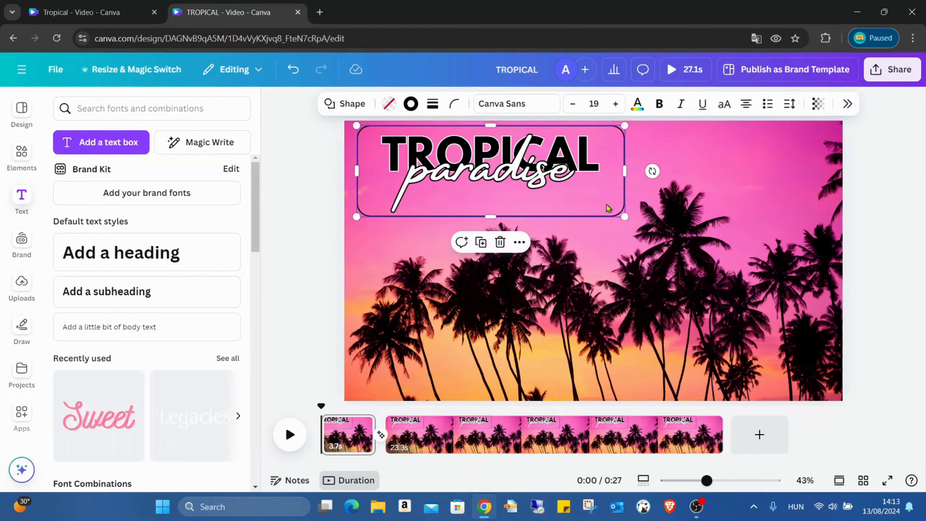
{"action": "right_click", "coordinate": [607, 208]}
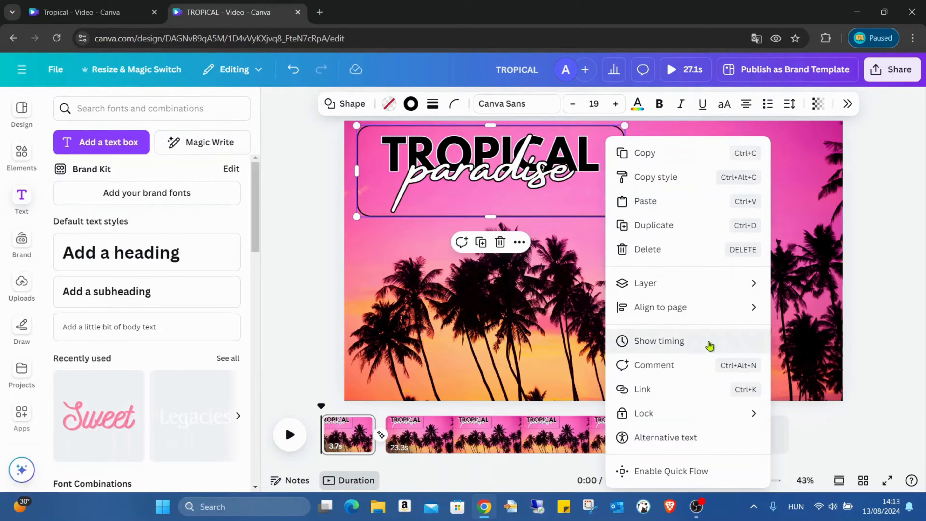
{"action": "left_click", "coordinate": [696, 338]}
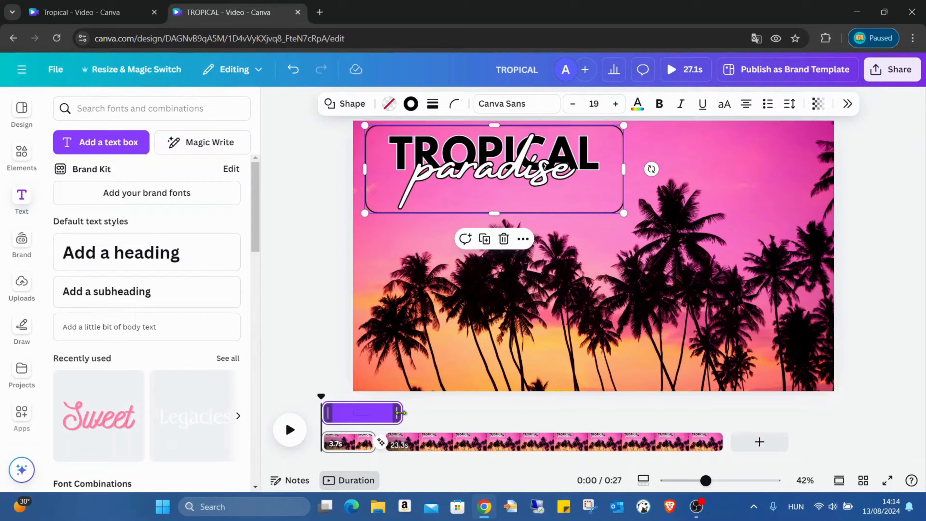
- Trim the start of the frame's timing on the second page so it appears later
{"action": "left_click", "coordinate": [439, 448]}
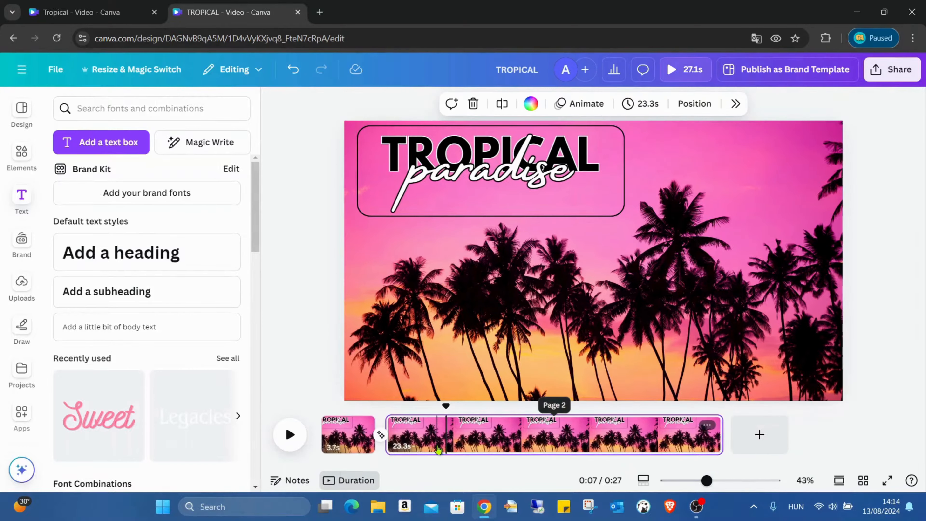
{"action": "left_click", "coordinate": [437, 449]}
{"action": "left_click", "coordinate": [606, 209]}
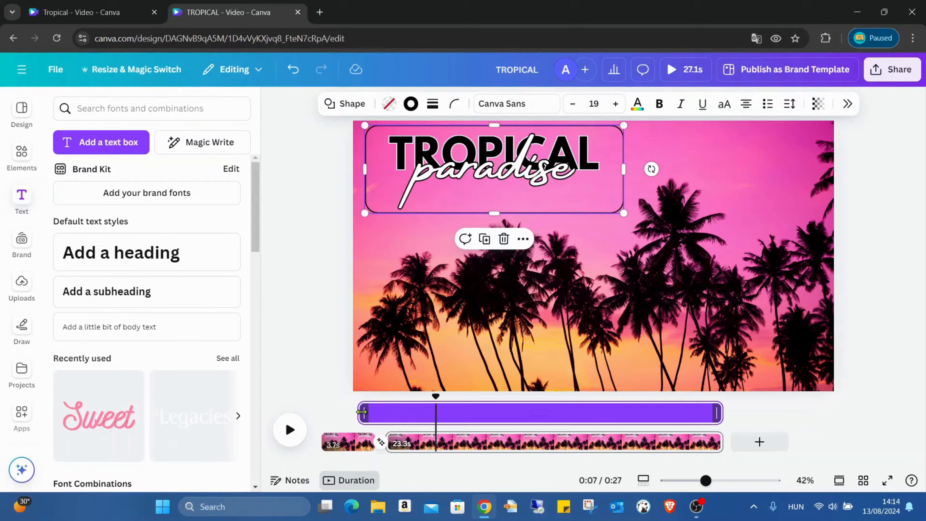
{"action": "left_click_drag", "start_coordinate": [362, 411], "coordinate": [427, 402]}
{"action": "left_click", "coordinate": [406, 421]}
{"action": "left_click", "coordinate": [406, 421]}
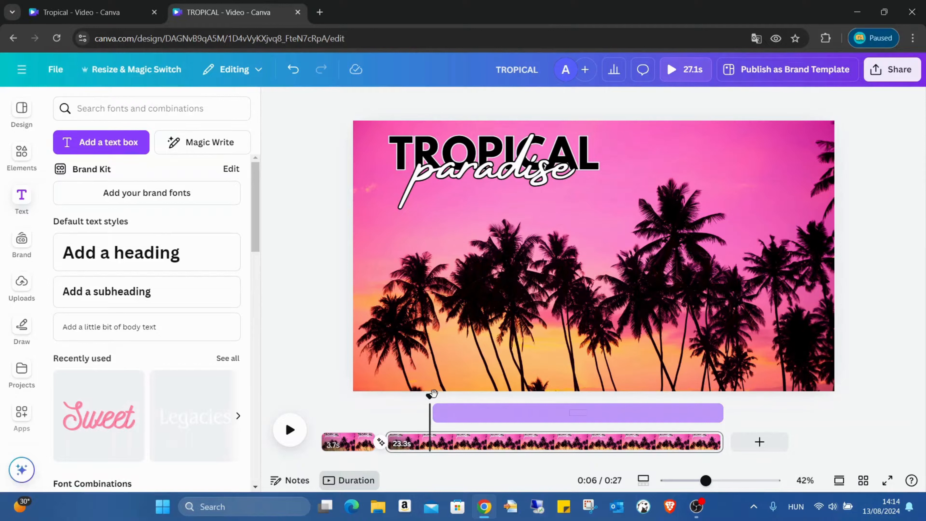
- Set the second page frame's Baseline animation speed to the minimum
{"action": "left_click", "coordinate": [516, 413]}
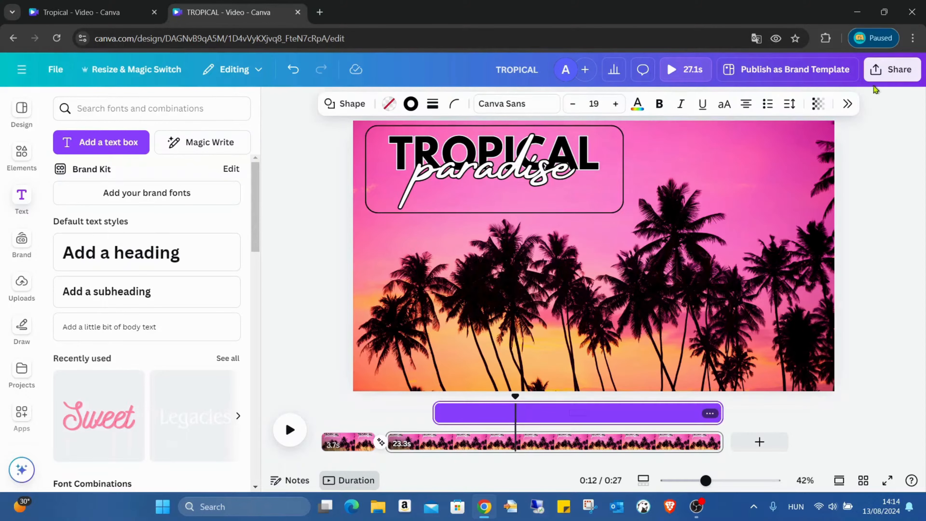
{"action": "left_click", "coordinate": [847, 103]}
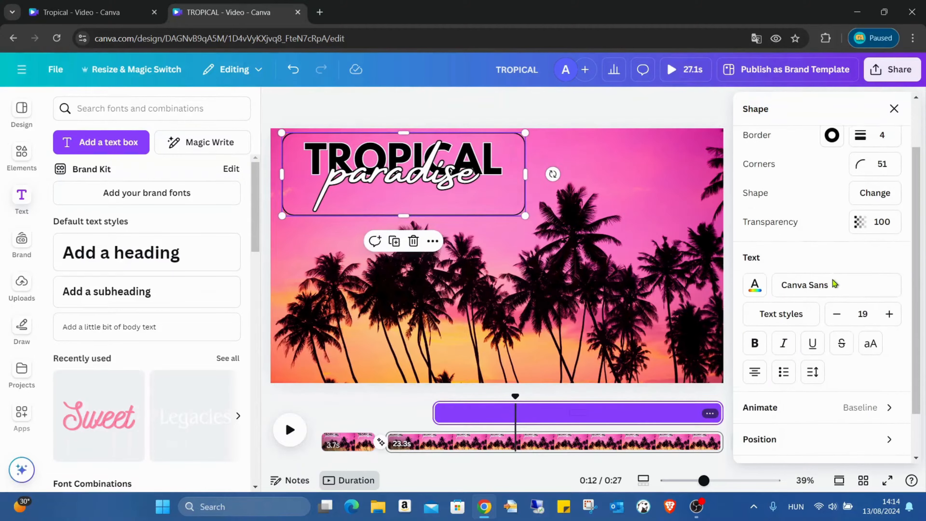
{"action": "scroll", "coordinate": [835, 328], "scroll_direction": "down", "scroll_amount": 2}
{"action": "left_click", "coordinate": [885, 352]}
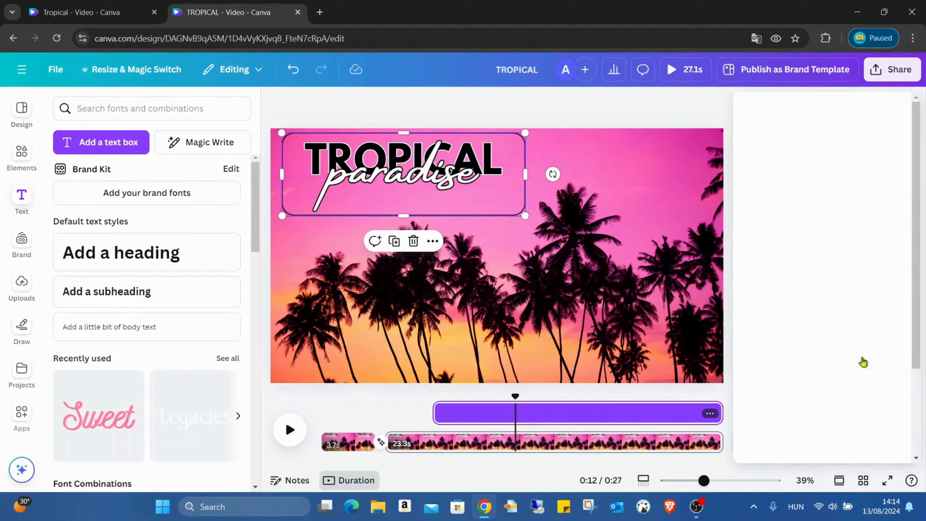
{"action": "scroll", "coordinate": [844, 292], "scroll_direction": "down", "scroll_amount": 4}
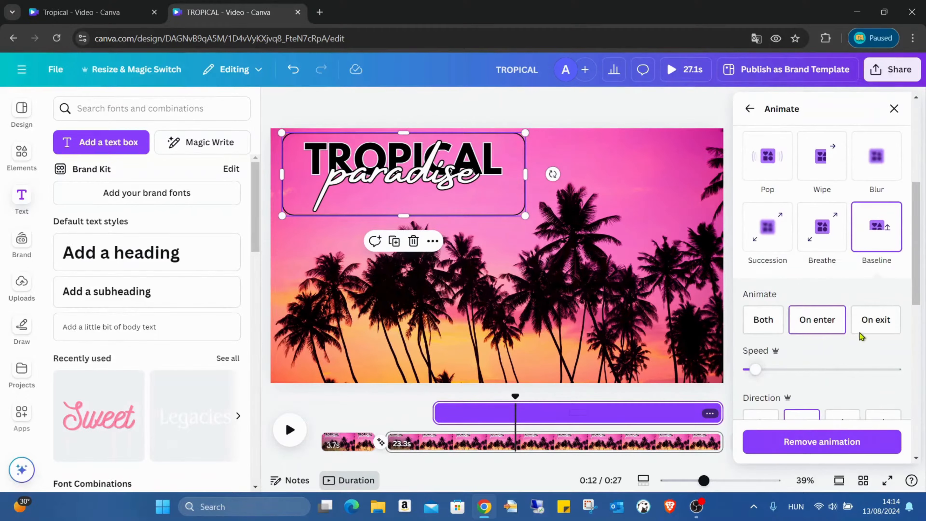
{"action": "left_click_drag", "start_coordinate": [746, 370], "coordinate": [742, 372]}
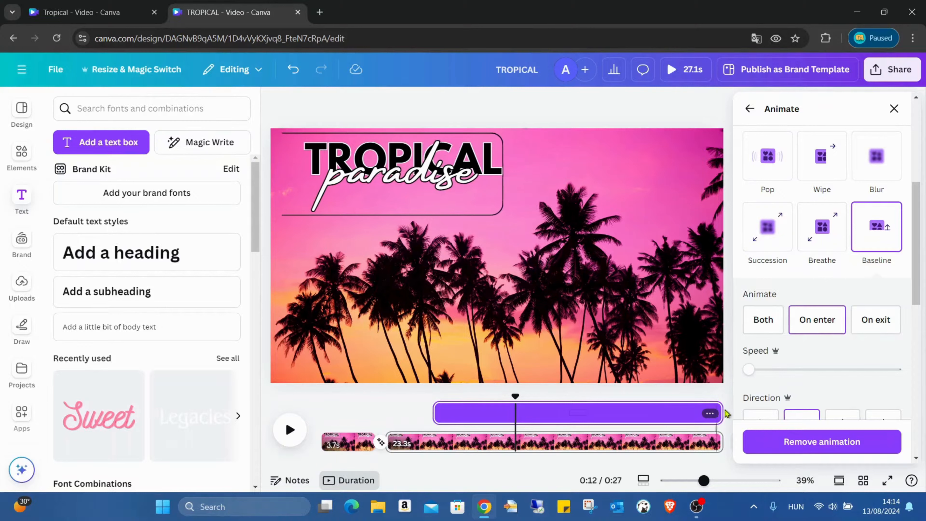
{"action": "left_click_drag", "start_coordinate": [748, 369], "coordinate": [755, 372]}
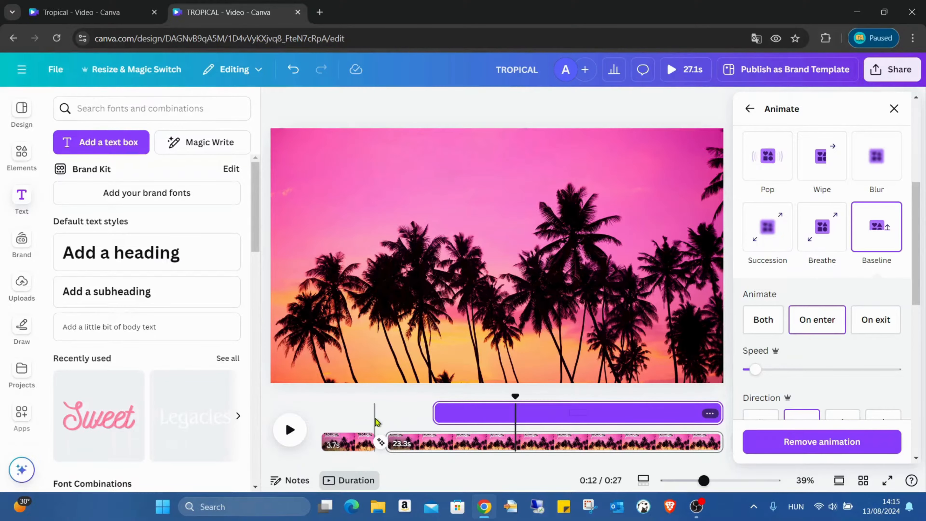
- Trim the start of the TROPICAL text's timing on the second page so it appears later
{"action": "left_click", "coordinate": [375, 421]}
{"action": "left_click", "coordinate": [594, 141]}
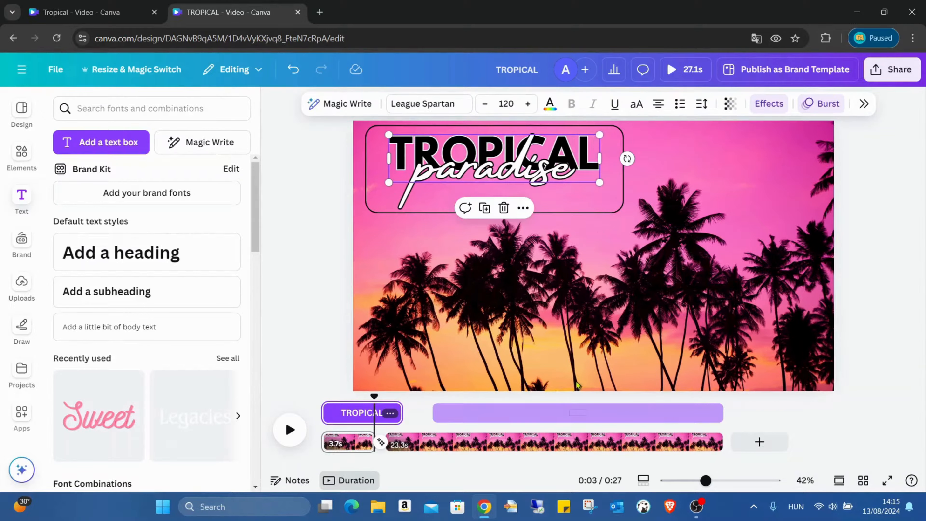
{"action": "left_click", "coordinate": [561, 442]}
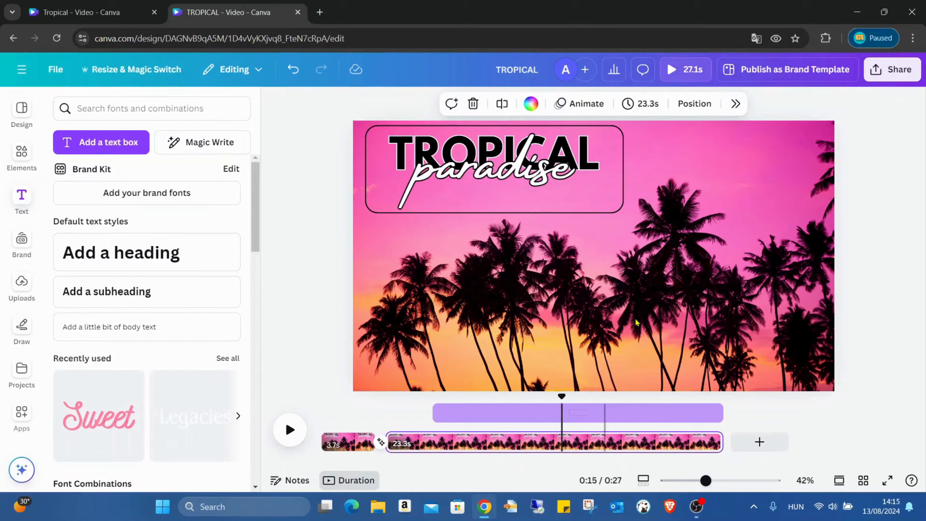
{"action": "left_click", "coordinate": [594, 148]}
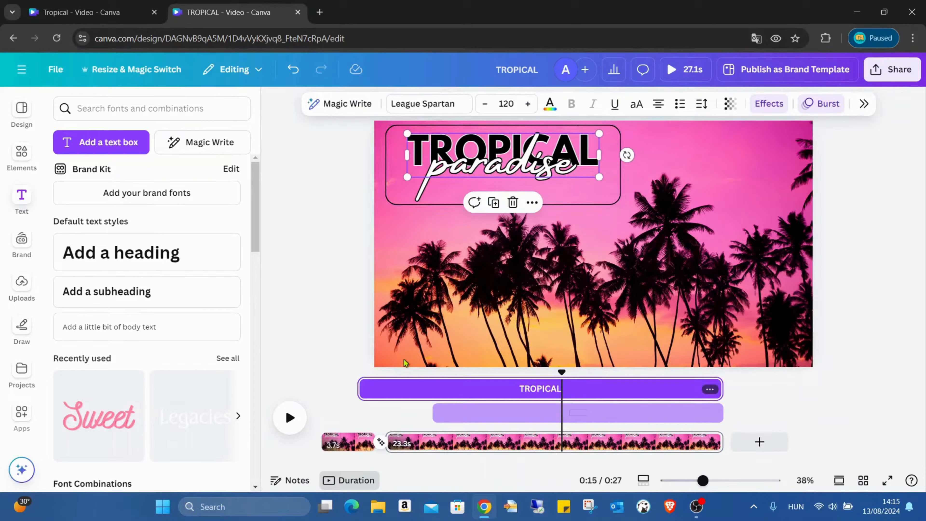
{"action": "left_click_drag", "start_coordinate": [363, 387], "coordinate": [500, 386]}
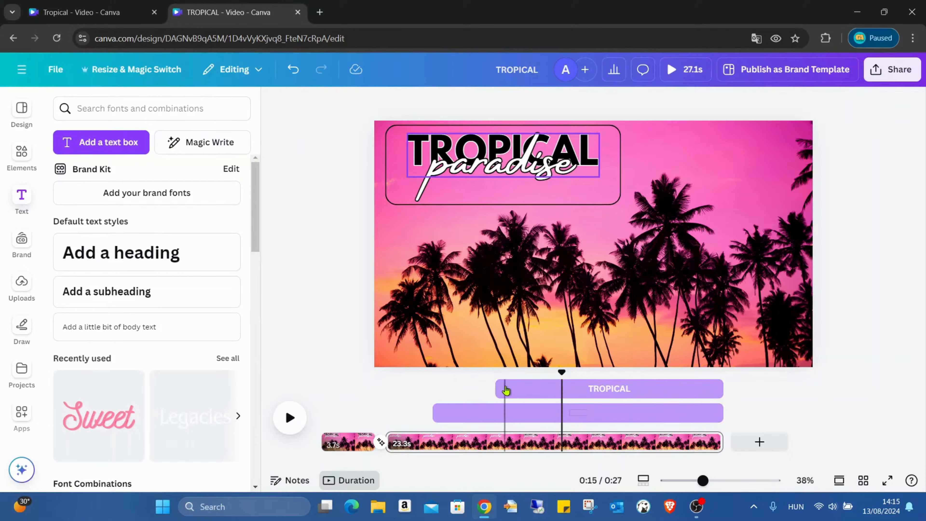
- Trim the start of the paradise text's timing on the second page to begin later, then preview the page
{"action": "left_click", "coordinate": [552, 166]}
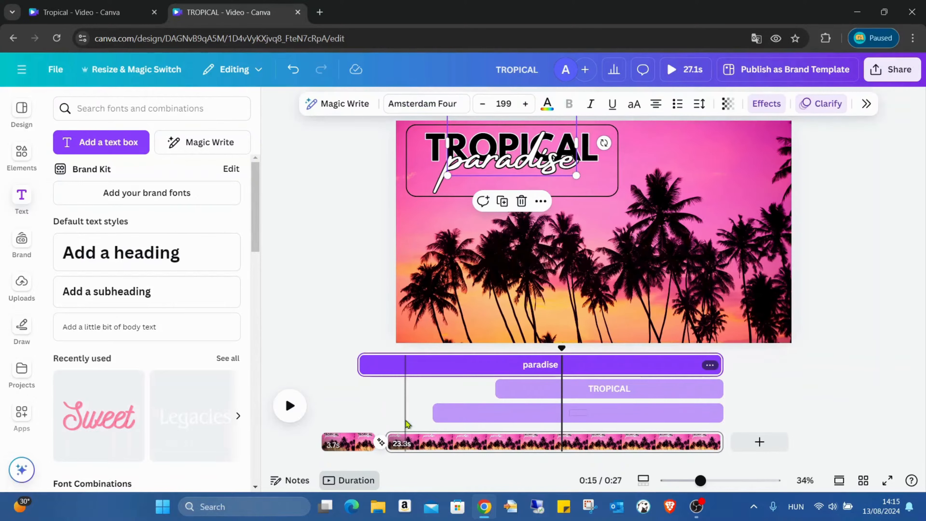
{"action": "left_click_drag", "start_coordinate": [361, 365], "coordinate": [543, 354]}
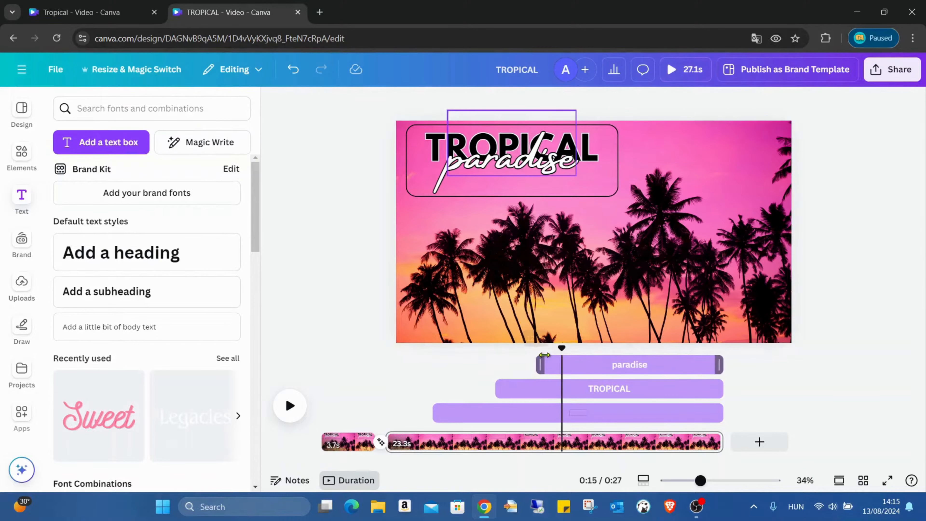
{"action": "left_click", "coordinate": [781, 377]}
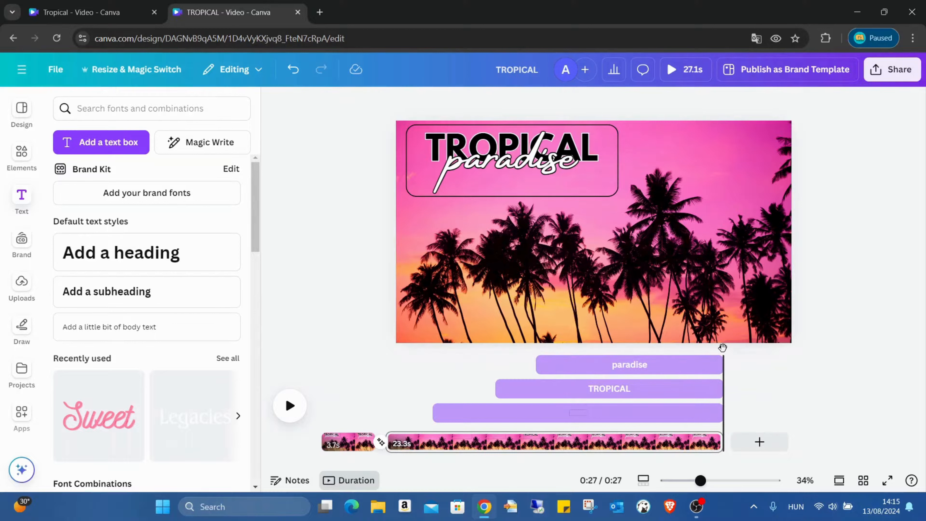
{"action": "left_click_drag", "start_coordinate": [722, 347], "coordinate": [368, 379]}
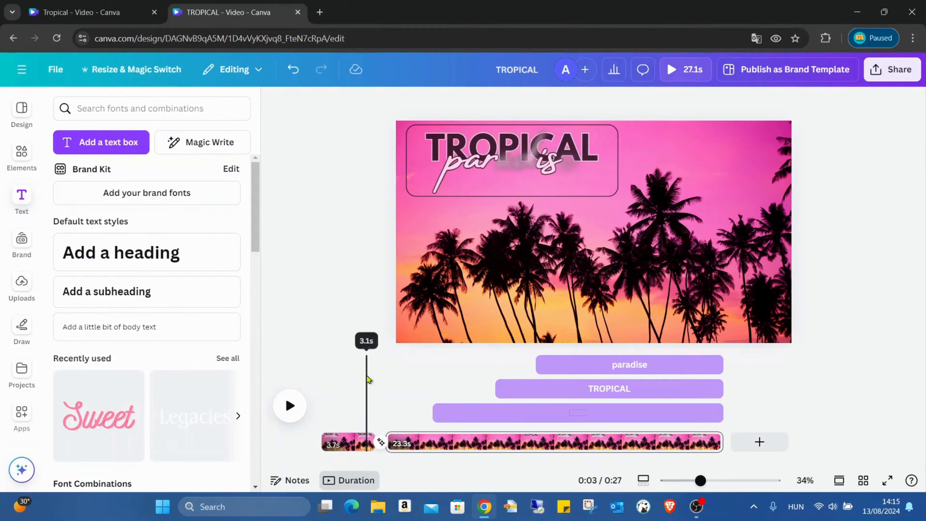
{"action": "left_click", "coordinate": [288, 405]}
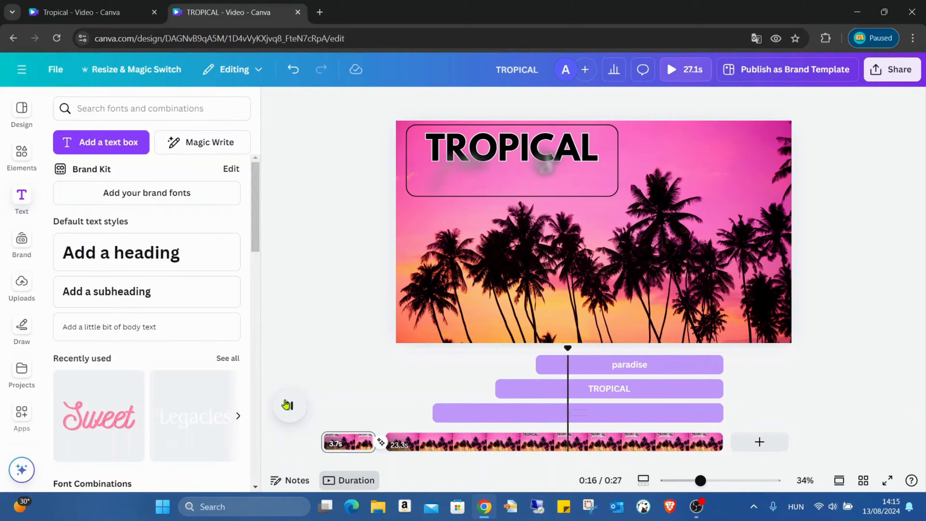
- Move the paradise text's start on the second page slightly earlier and play the preview
{"action": "left_click", "coordinate": [543, 365]}
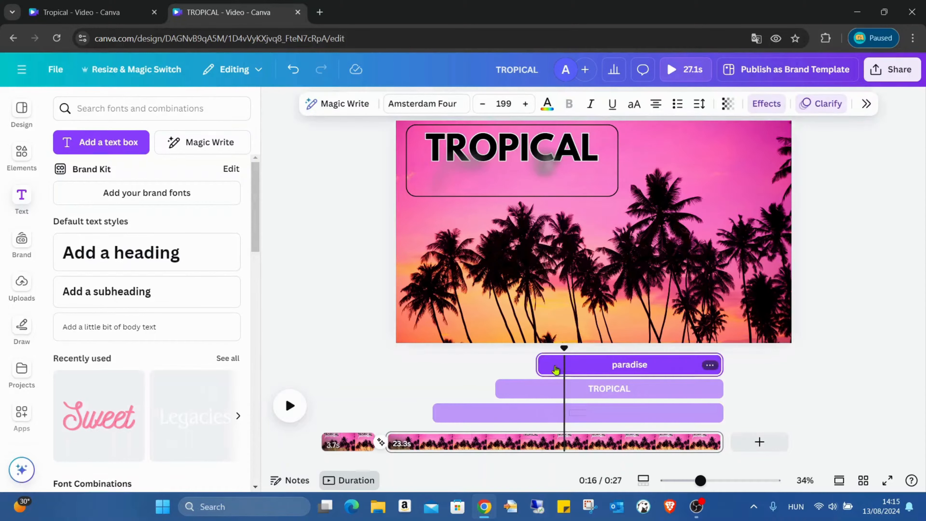
{"action": "left_click_drag", "start_coordinate": [542, 365], "coordinate": [458, 349]}
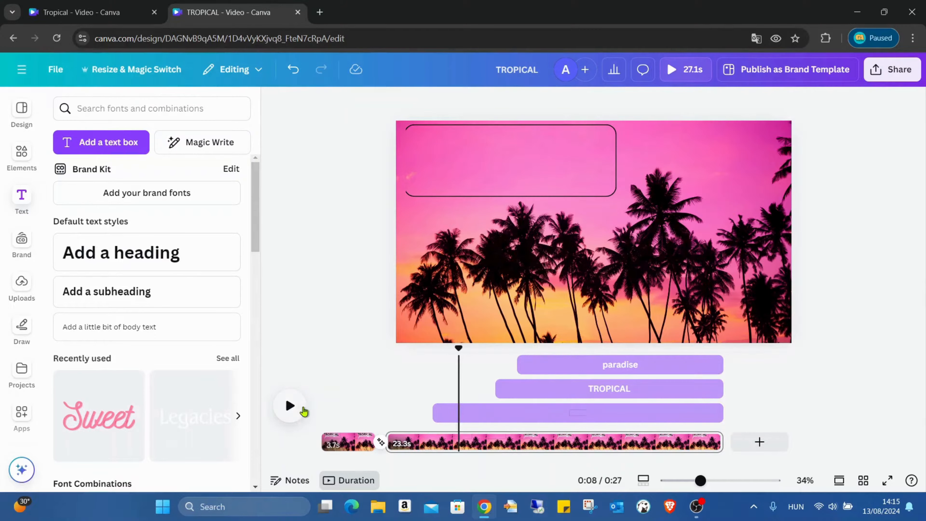
{"action": "left_click", "coordinate": [302, 411]}
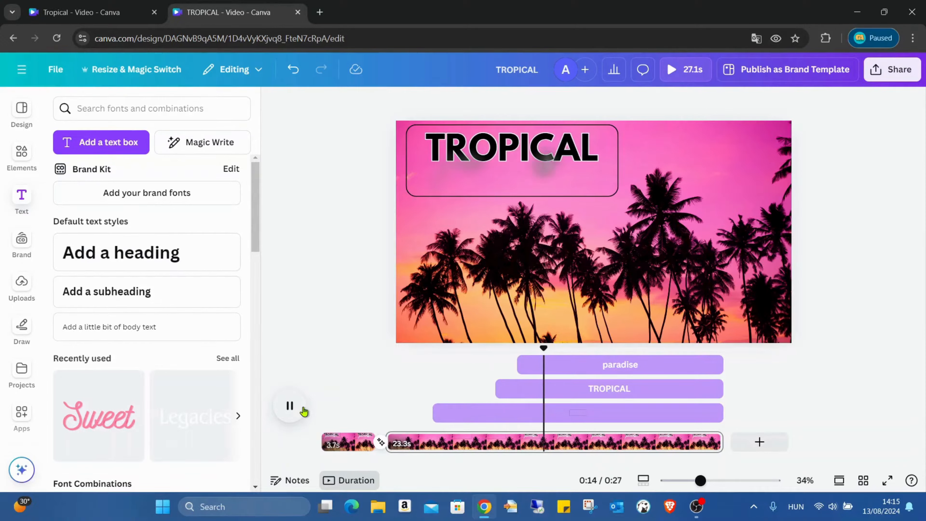
- Extend the TROPICAL text's start on the second page slightly earlier and scrub through the page
{"action": "left_click", "coordinate": [532, 394]}
{"action": "left_click_drag", "start_coordinate": [498, 388], "coordinate": [476, 389]}
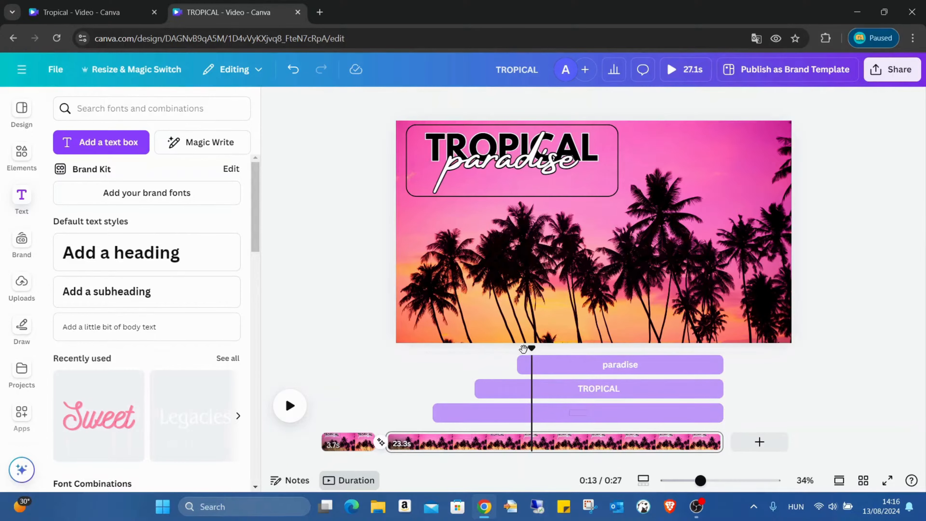
{"action": "left_click_drag", "start_coordinate": [524, 349], "coordinate": [481, 347]}
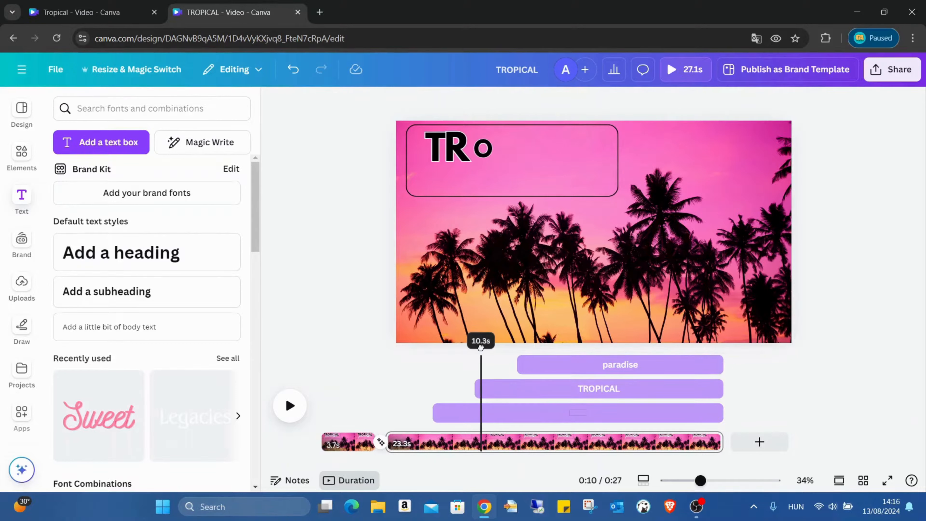
{"action": "left_click", "coordinate": [478, 356]}
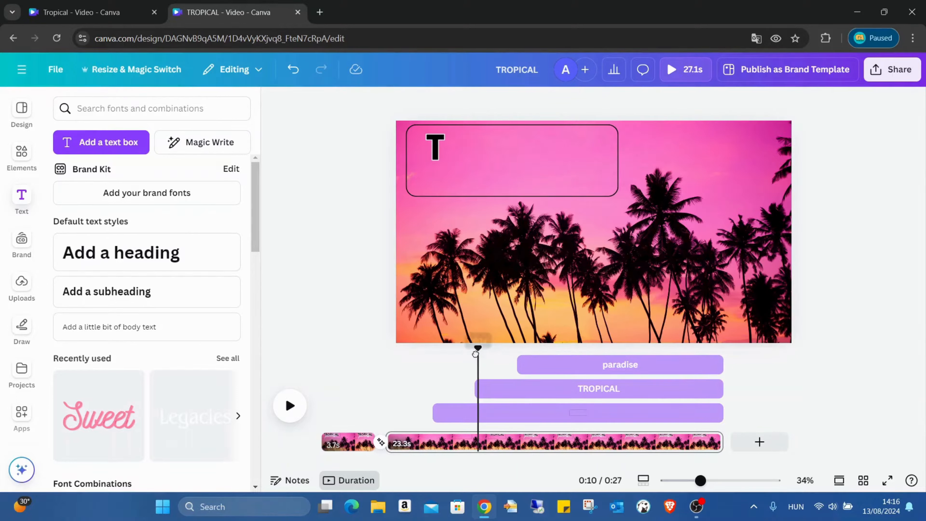
{"action": "left_click", "coordinate": [423, 356]}
- Preview playback and extend the paradise text's start on the second page slightly earlier
{"action": "left_click", "coordinate": [290, 404]}
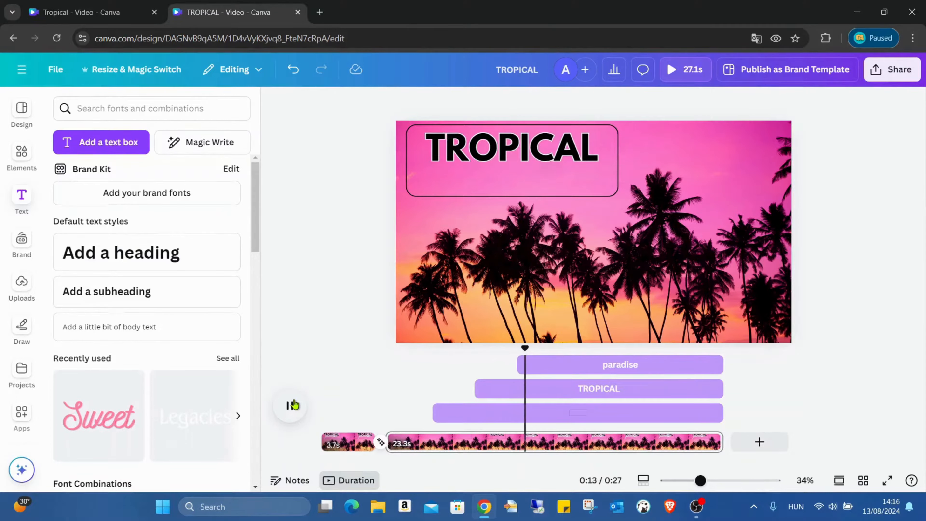
{"action": "left_click", "coordinate": [293, 405]}
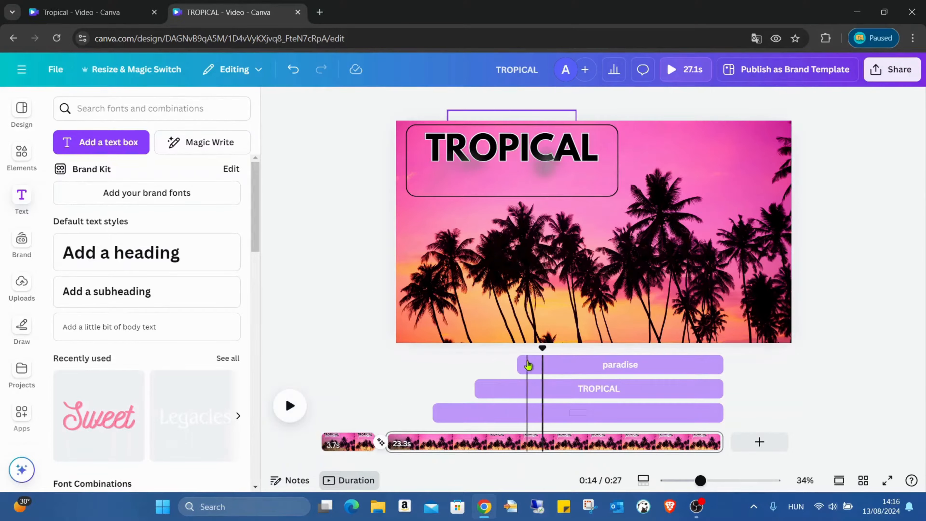
{"action": "mouse_move", "coordinate": [518, 364]}
{"action": "left_mouse_down"}
{"action": "mouse_move", "coordinate": [474, 345]}
{"action": "mouse_move", "coordinate": [626, 341]}
{"action": "mouse_move", "coordinate": [605, 341]}
{"action": "left_mouse_up"}
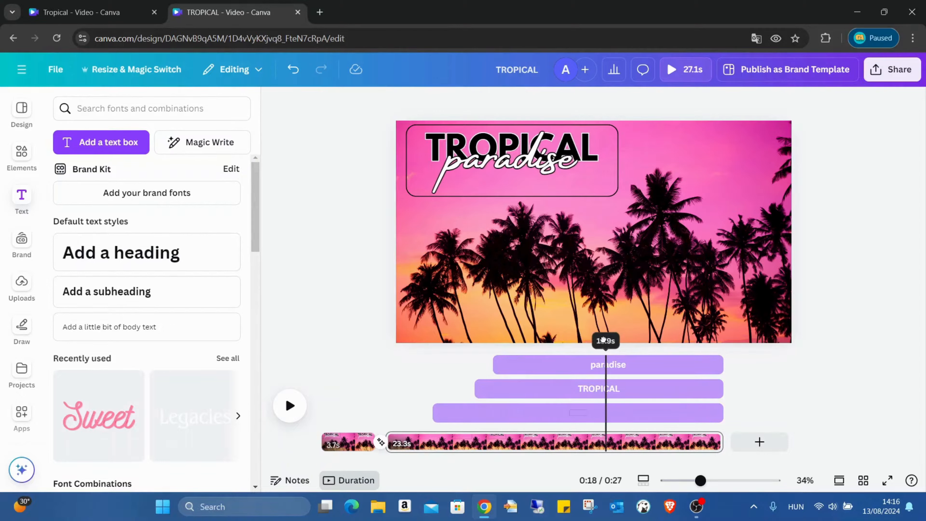
- Remove the animation from the paradise text on the first page
{"action": "right_click", "coordinate": [360, 439]}
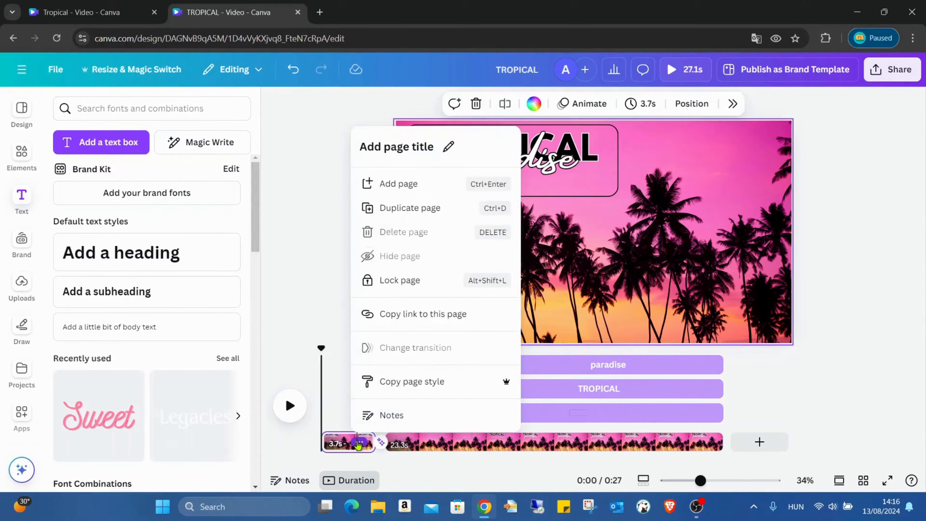
{"action": "left_click", "coordinate": [563, 302]}
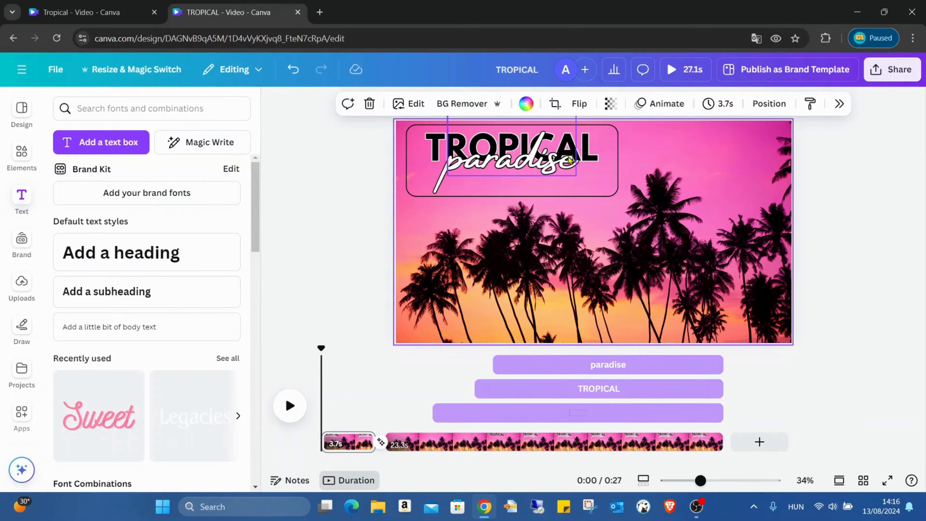
{"action": "left_click", "coordinate": [552, 174]}
{"action": "left_click", "coordinate": [822, 106]}
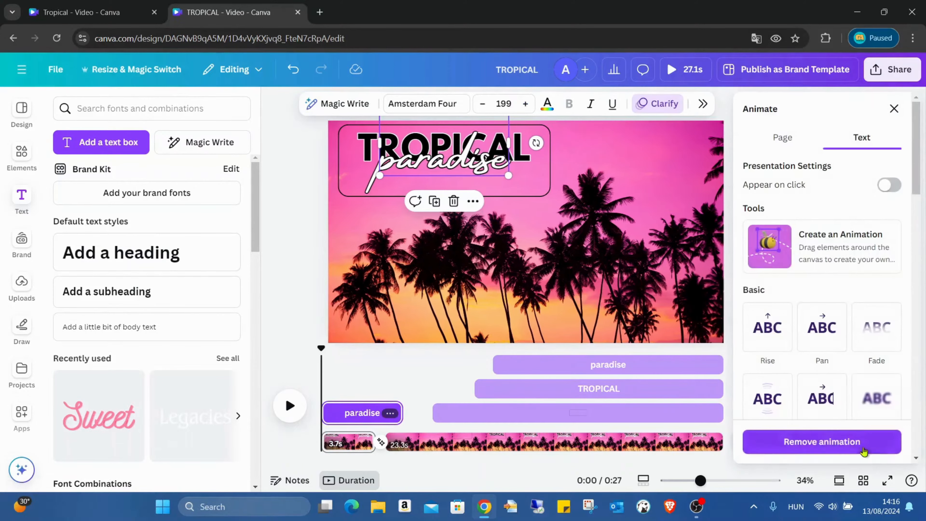
{"action": "left_click", "coordinate": [818, 441]}
- Remove the Baseline animation from the outlined frame on the first page
{"action": "left_click", "coordinate": [528, 126]}
{"action": "scroll", "coordinate": [789, 365], "scroll_direction": "down", "scroll_amount": 5}
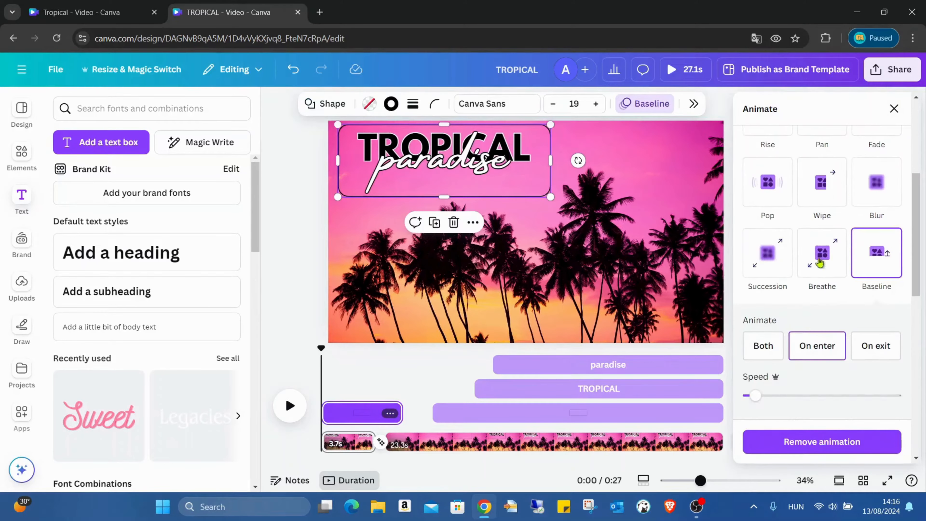
{"action": "left_click", "coordinate": [788, 439]}
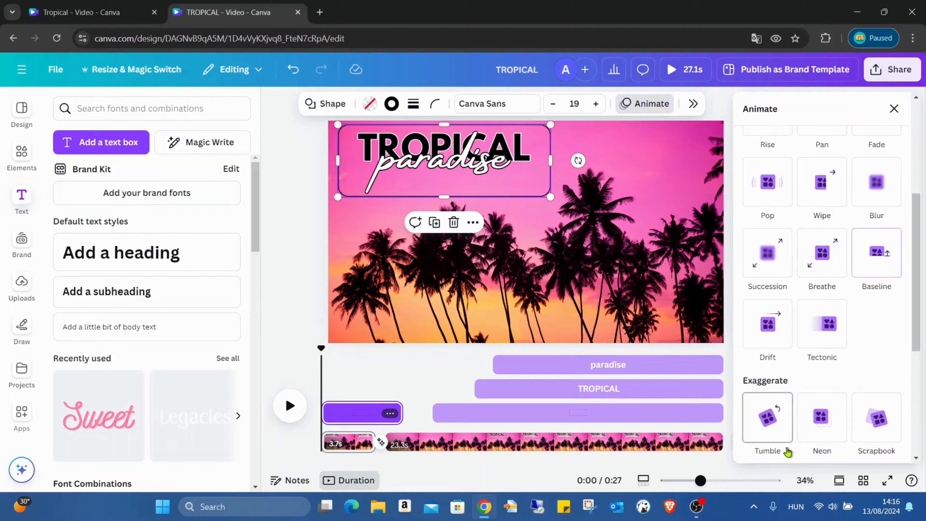
- Browse the animation options available for the TROPICAL text on the first page
{"action": "left_click", "coordinate": [527, 143]}
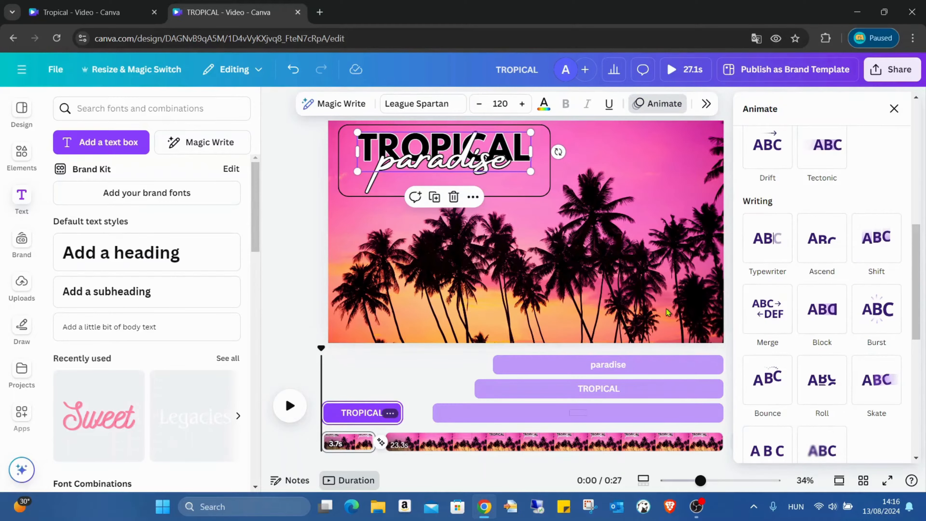
{"action": "left_click", "coordinate": [661, 303]}
{"action": "left_click", "coordinate": [374, 424]}
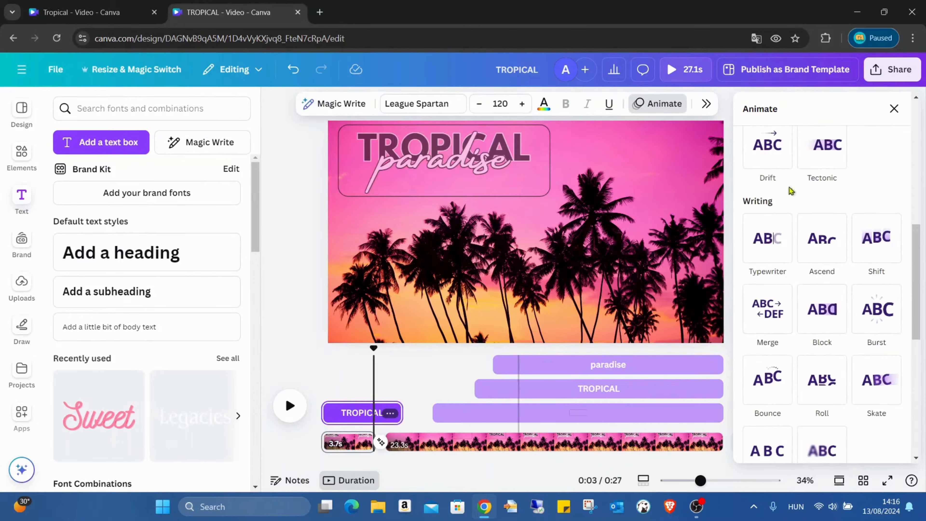
{"action": "scroll", "coordinate": [855, 352], "scroll_direction": "down", "scroll_amount": 10}
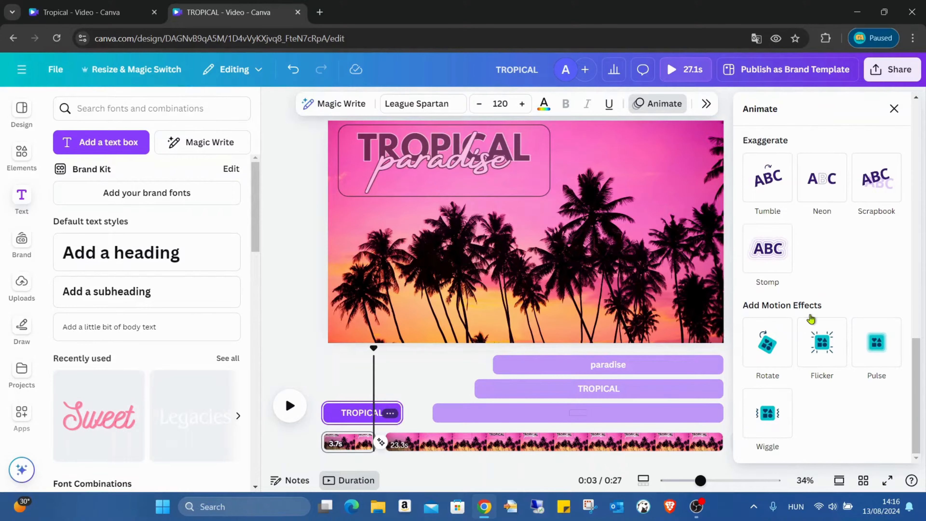
{"action": "left_click", "coordinate": [530, 143]}
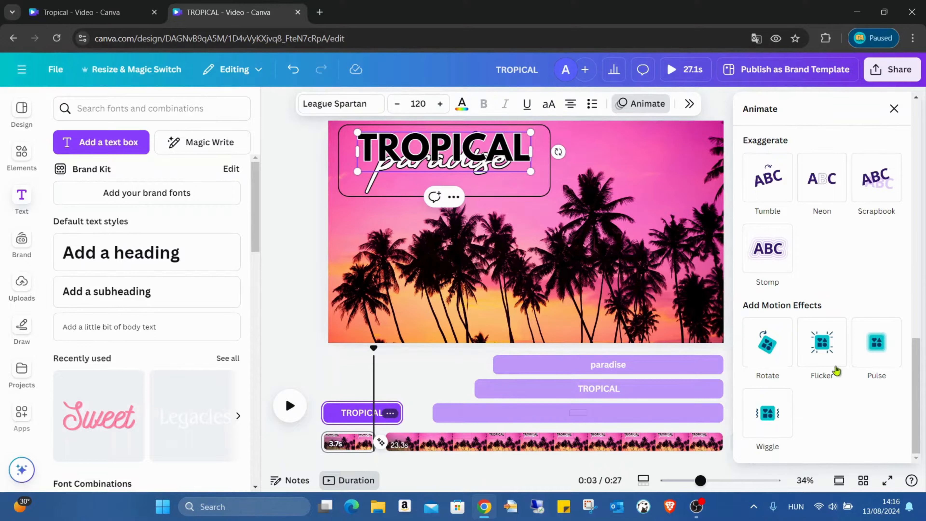
{"action": "scroll", "coordinate": [867, 289], "scroll_direction": "down", "scroll_amount": 5}
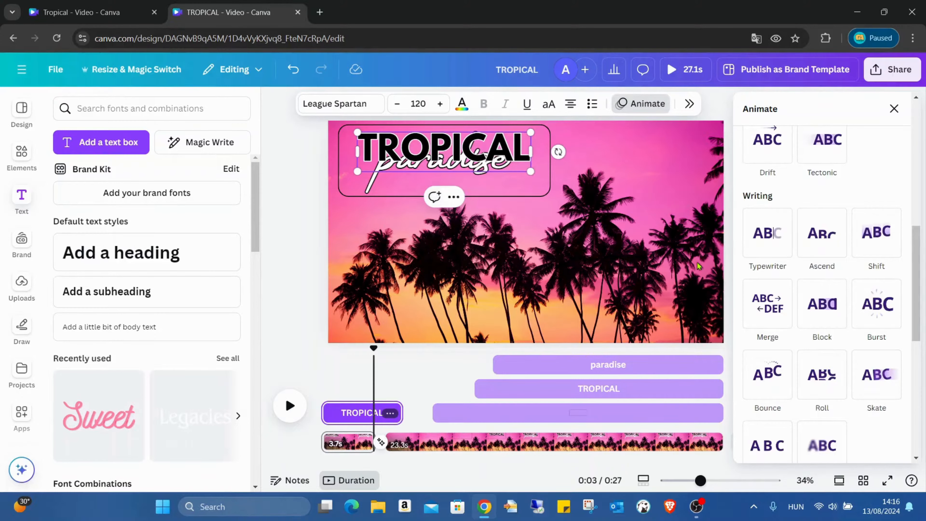
{"action": "left_click", "coordinate": [368, 354]}
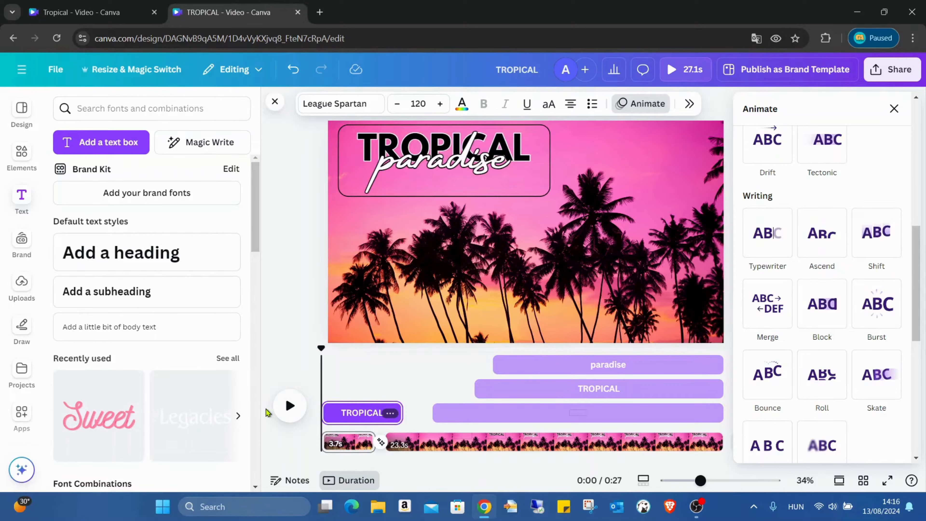
- Play the video and shorten the TROPICAL text's timing on the first page to end with the page
{"action": "left_click", "coordinate": [288, 406]}
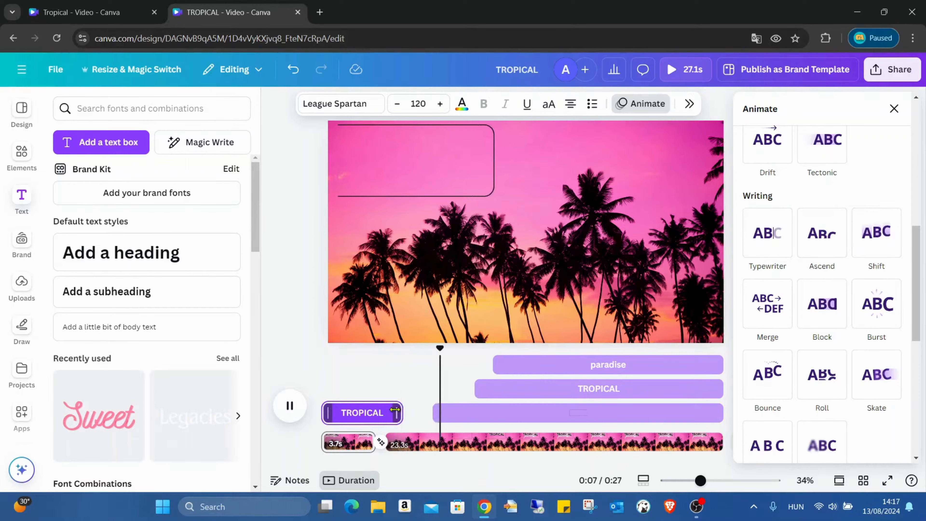
{"action": "left_click_drag", "start_coordinate": [400, 413], "coordinate": [378, 411]}
{"action": "left_click", "coordinate": [431, 372]}
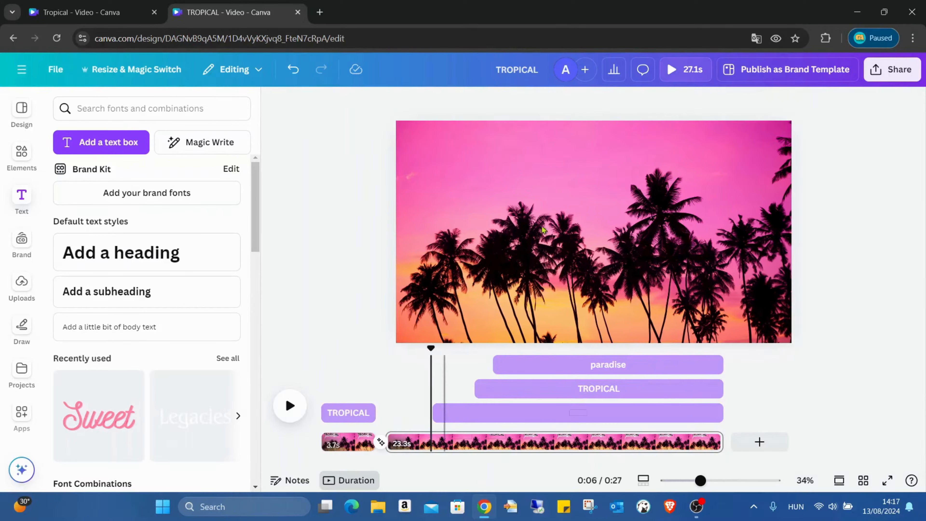
- Shorten the paradise text's timing on the first page to end with the page
{"action": "left_click", "coordinate": [333, 444]}
{"action": "left_click", "coordinate": [488, 148]}
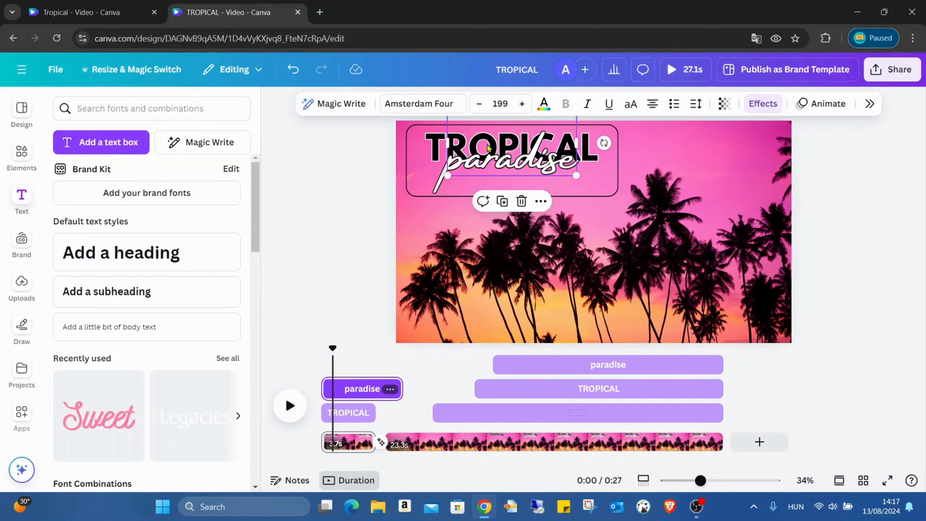
{"action": "left_click_drag", "start_coordinate": [401, 389], "coordinate": [377, 385]}
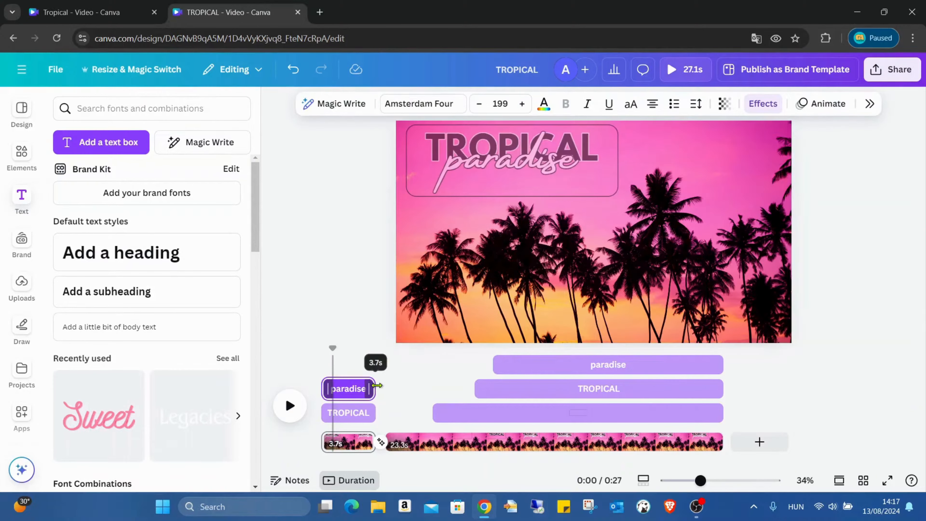
- Shorten the frame's timing on the first page to end with the page and play the video
{"action": "left_click", "coordinate": [597, 196]}
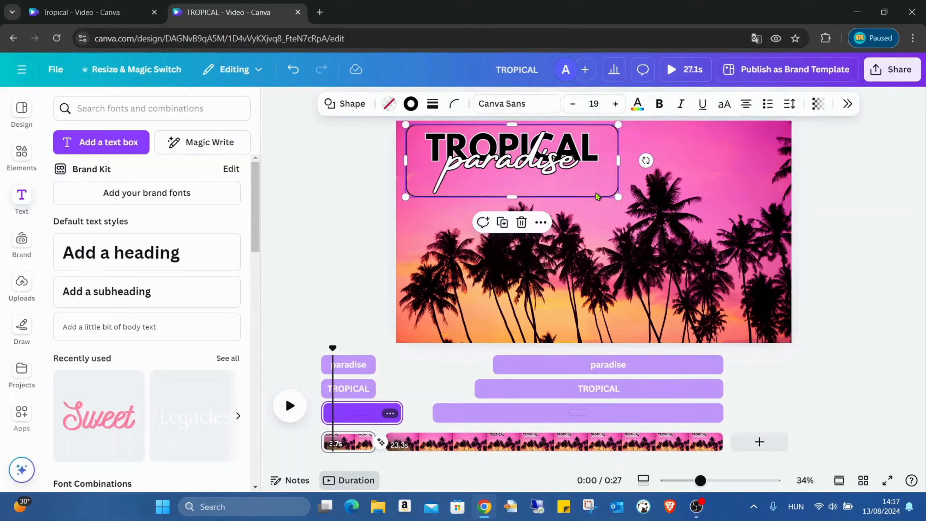
{"action": "left_click_drag", "start_coordinate": [401, 413], "coordinate": [375, 413]}
{"action": "left_click", "coordinate": [289, 407]}
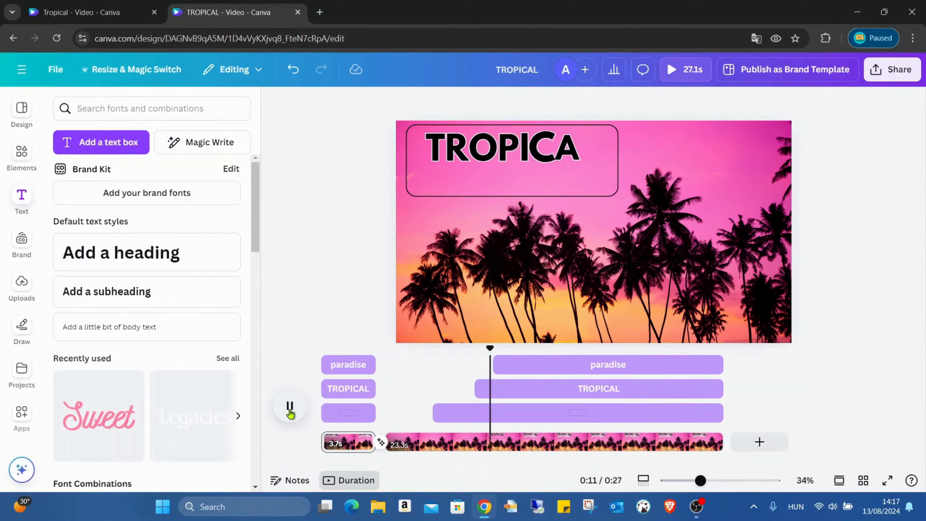
- Add a square shape to the second page, move it to the top-left corner and bring it to front
{"action": "left_click", "coordinate": [290, 411]}
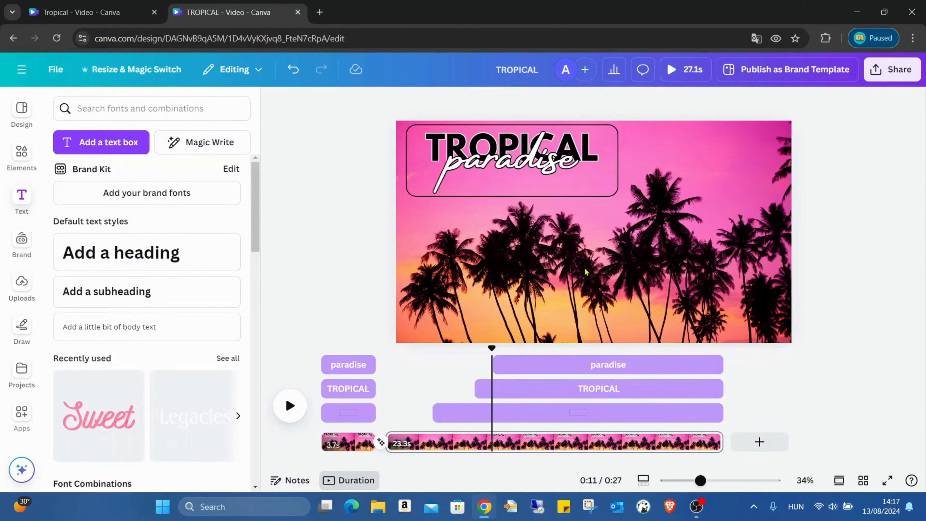
{"action": "left_click", "coordinate": [21, 174]}
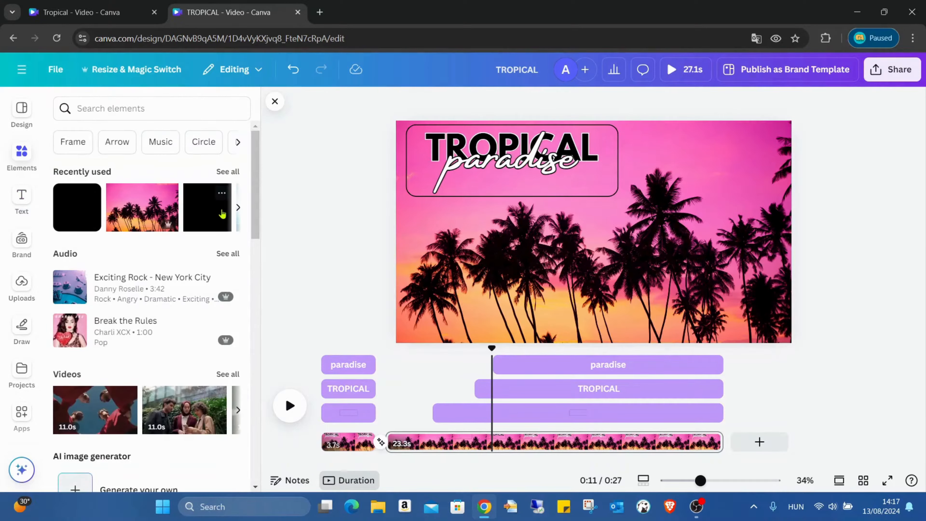
{"action": "left_click", "coordinate": [216, 222]}
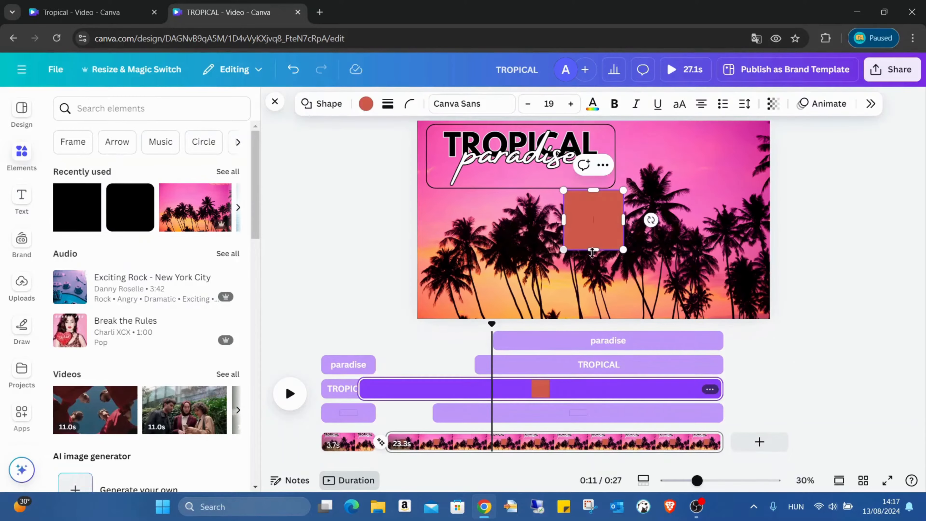
{"action": "left_click", "coordinate": [893, 257]}
{"action": "left_click", "coordinate": [568, 230]}
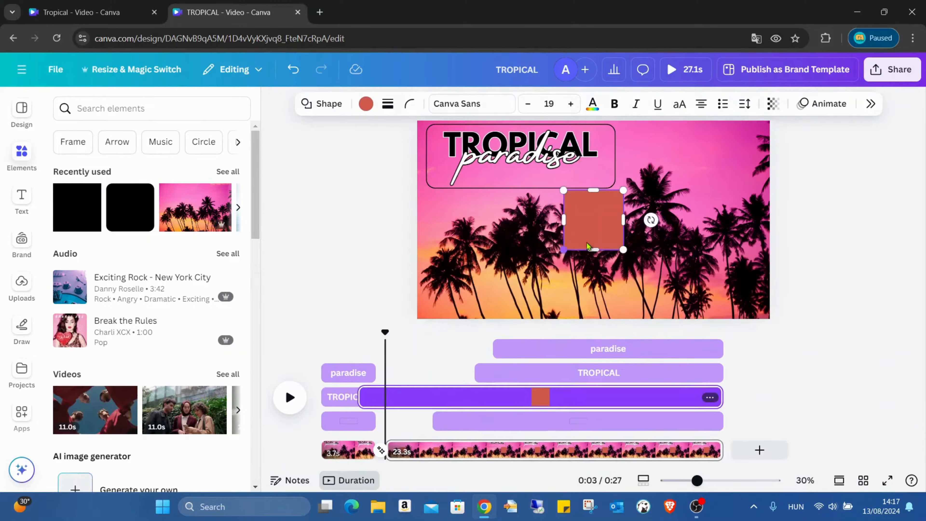
{"action": "left_click_drag", "start_coordinate": [592, 234], "coordinate": [446, 159]}
{"action": "right_click", "coordinate": [430, 144]}
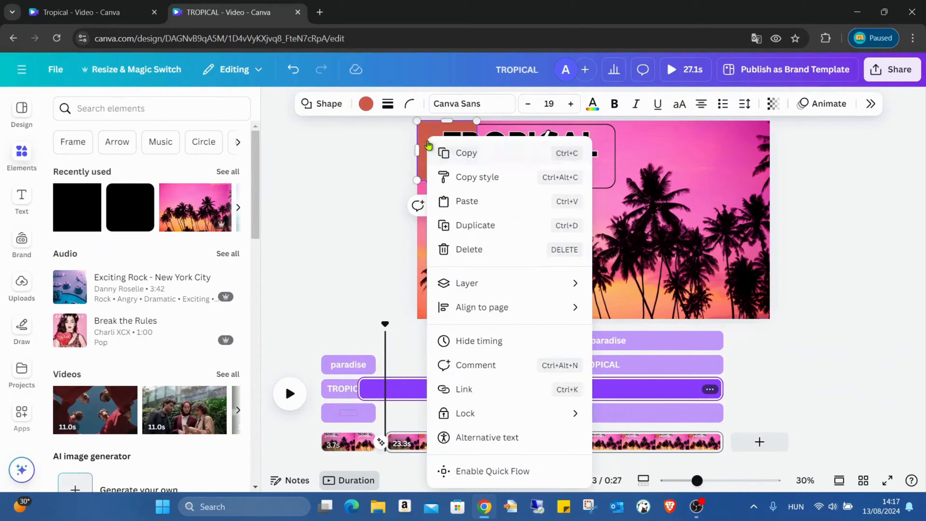
{"action": "mouse_move", "coordinate": [525, 282]}
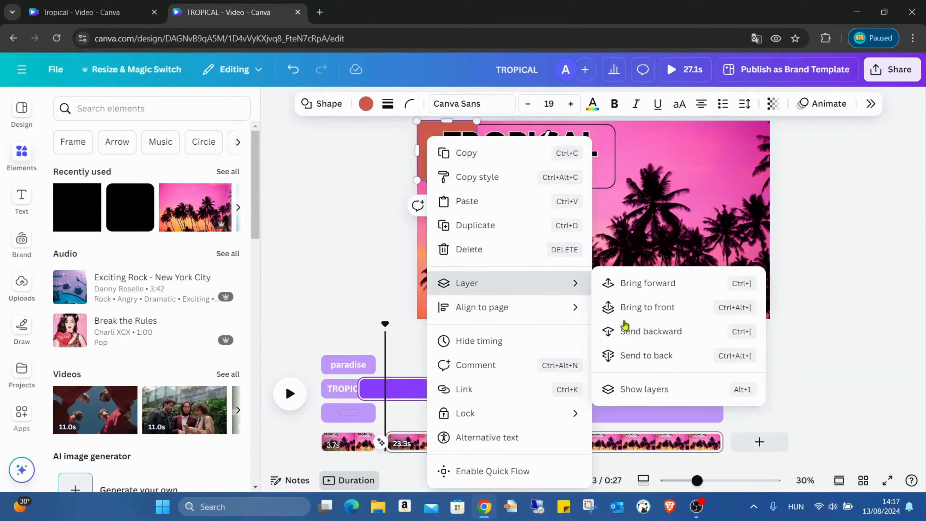
{"action": "left_click", "coordinate": [693, 310]}
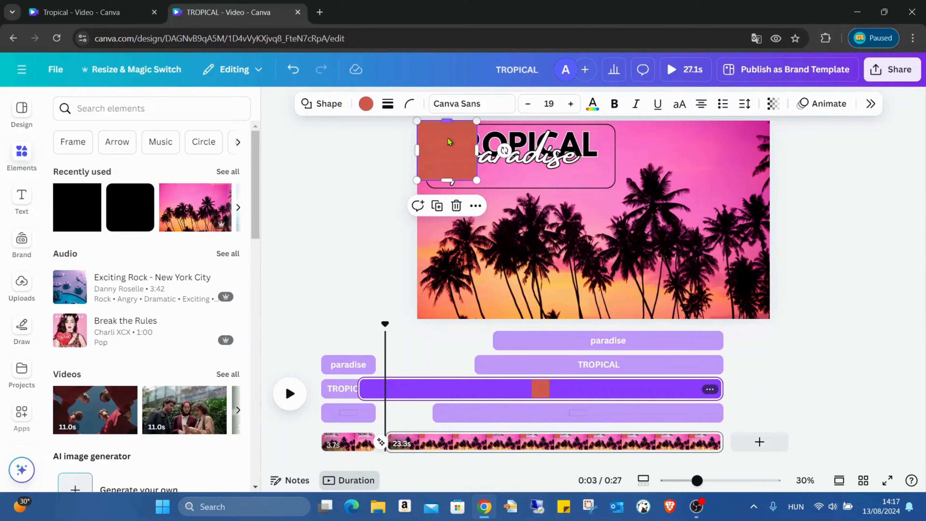
- Stretch the square to cover the whole second page and colour it black
{"action": "left_click_drag", "start_coordinate": [474, 148], "coordinate": [769, 150]}
{"action": "left_click_drag", "start_coordinate": [712, 175], "coordinate": [725, 319]}
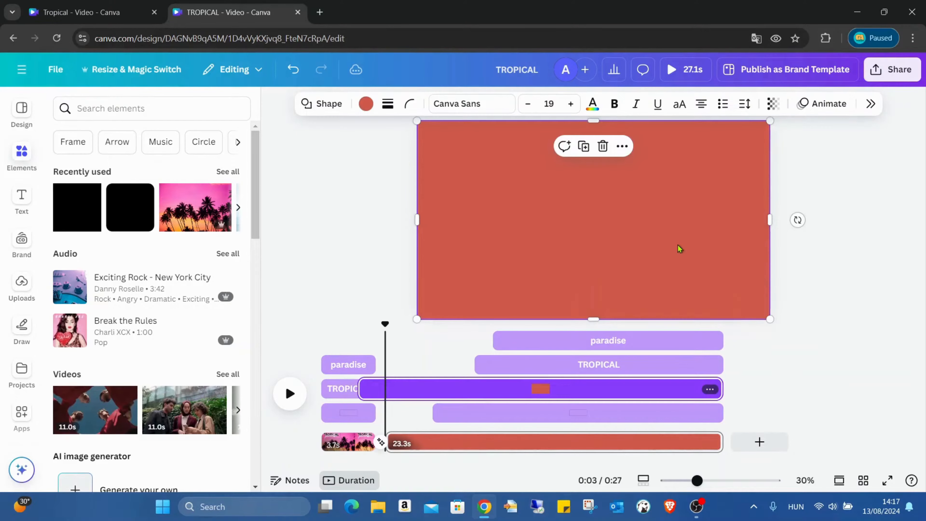
{"action": "left_click", "coordinate": [365, 104]}
{"action": "left_click", "coordinate": [805, 196]}
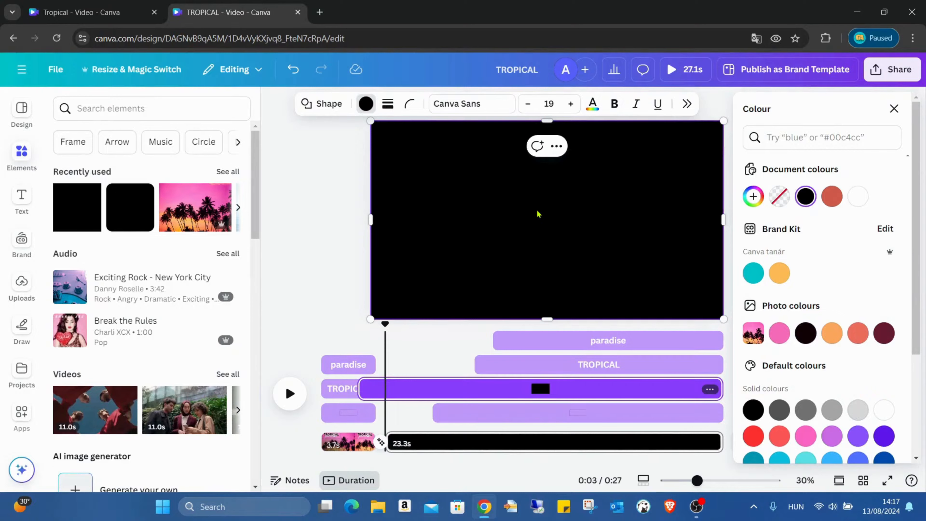
- Copy the black rectangle from the second page and paste it onto the first page
{"action": "left_click", "coordinate": [345, 442]}
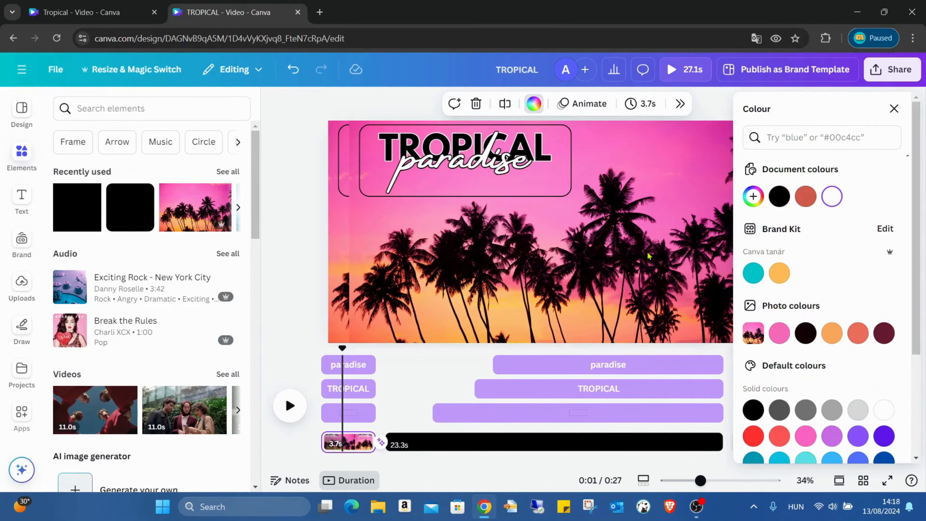
{"action": "left_click", "coordinate": [588, 267]}
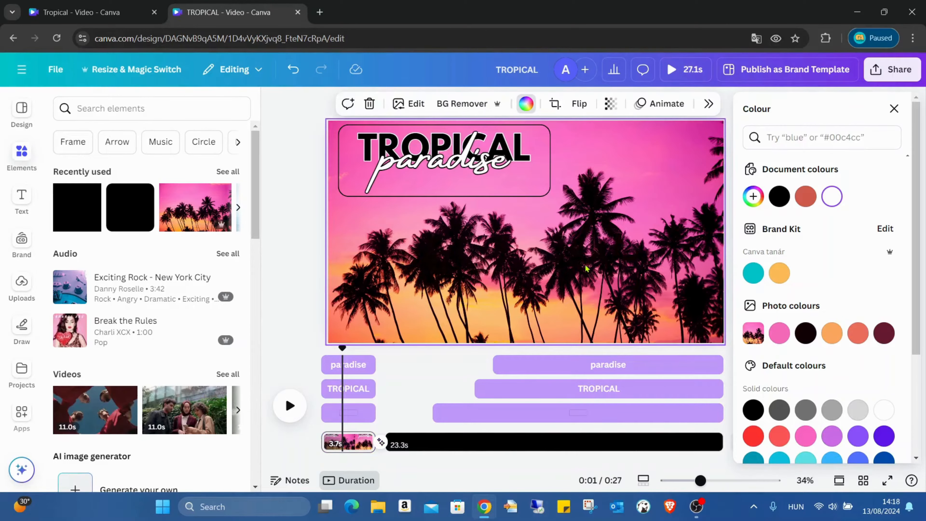
{"action": "left_click", "coordinate": [328, 442]}
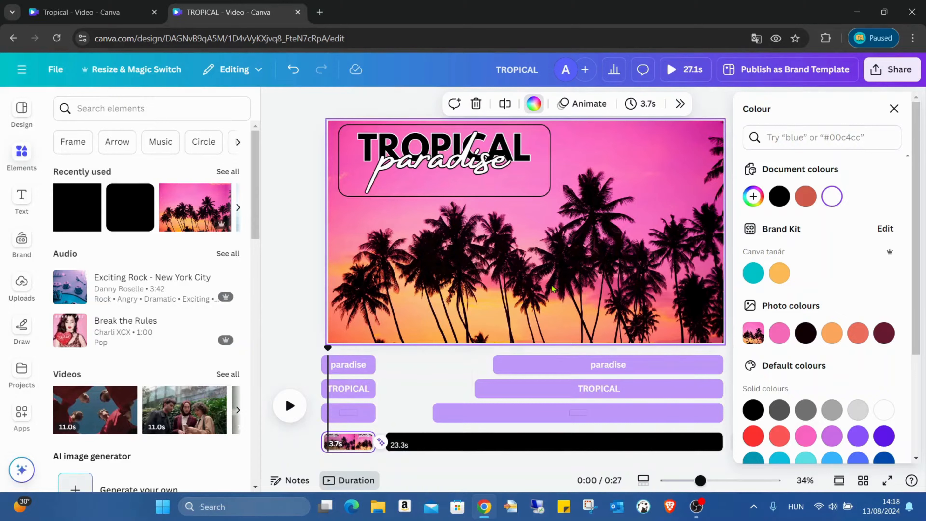
{"action": "left_click", "coordinate": [509, 448]}
{"action": "left_click", "coordinate": [537, 248]}
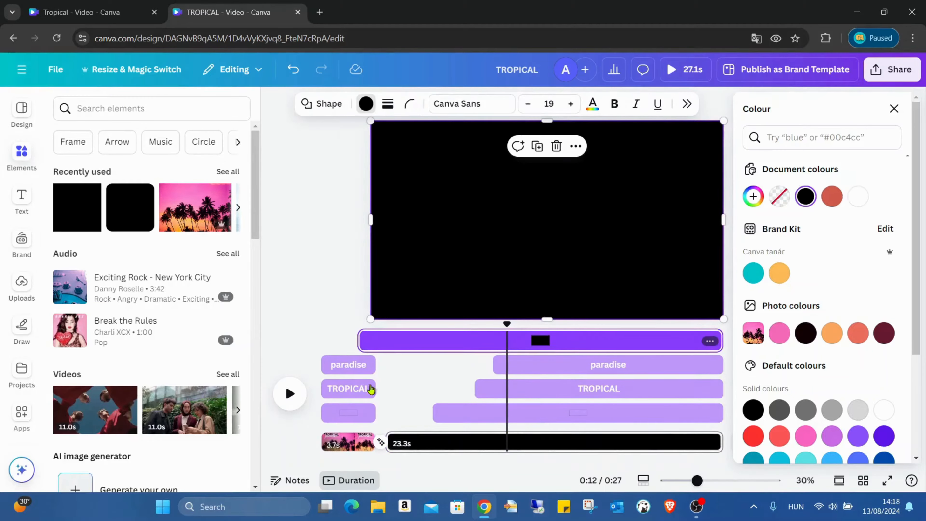
{"action": "left_click", "coordinate": [346, 442]}
{"action": "key", "text": "ctrl+v"}
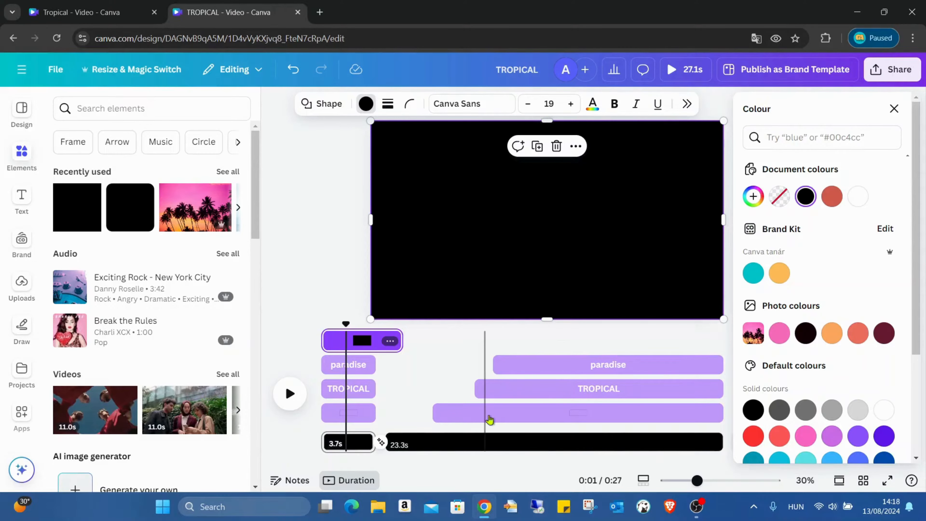
- Set the transparency of the second page's black rectangle to 0
{"action": "left_click", "coordinate": [480, 444]}
{"action": "key", "text": "ctrl+v"}
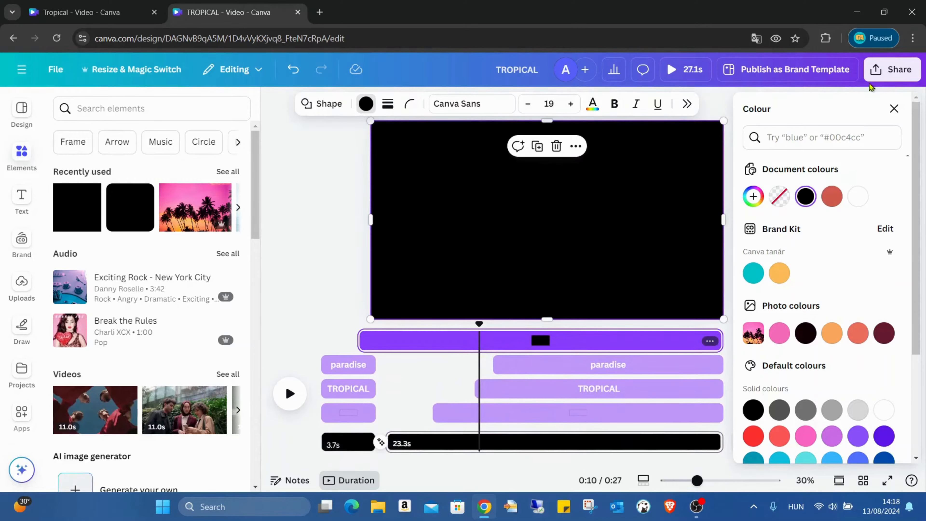
{"action": "left_click", "coordinate": [894, 108]}
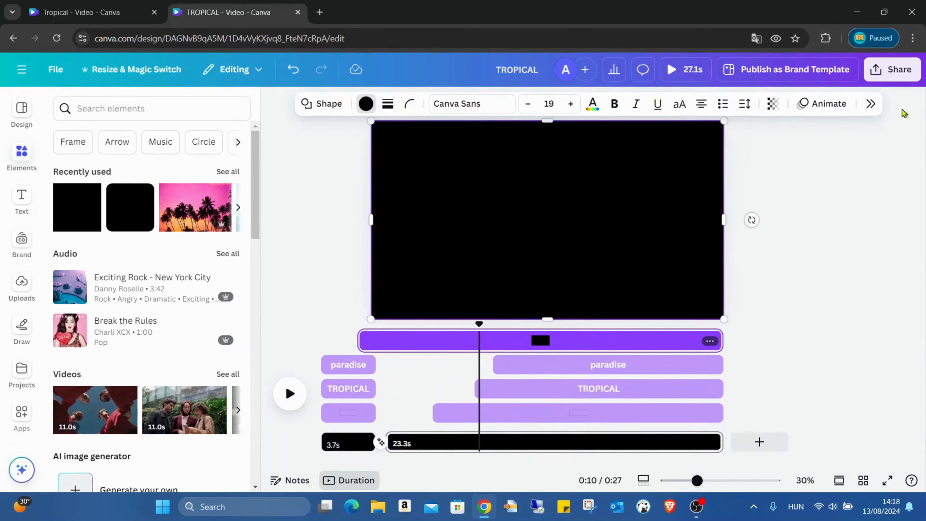
{"action": "left_click", "coordinate": [771, 105]}
{"action": "left_click_drag", "start_coordinate": [797, 164], "coordinate": [587, 163]}
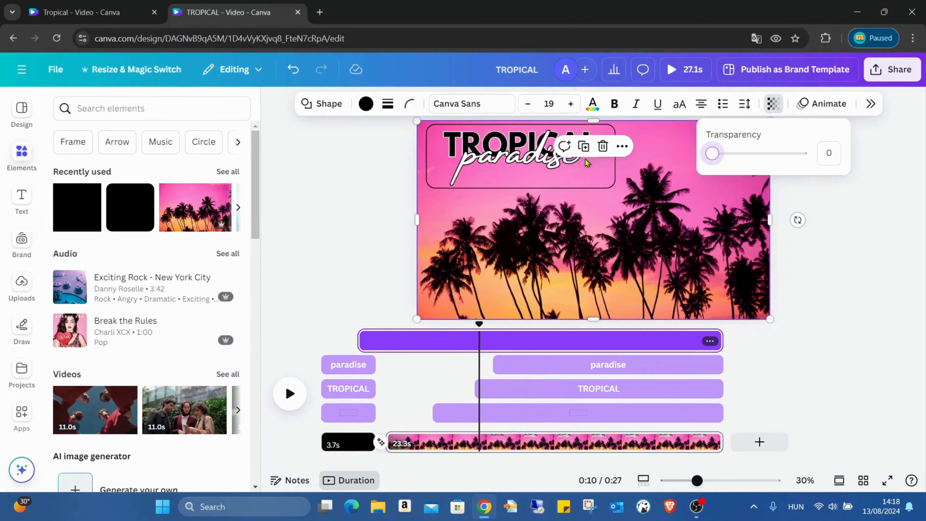
{"action": "left_click", "coordinate": [825, 269]}
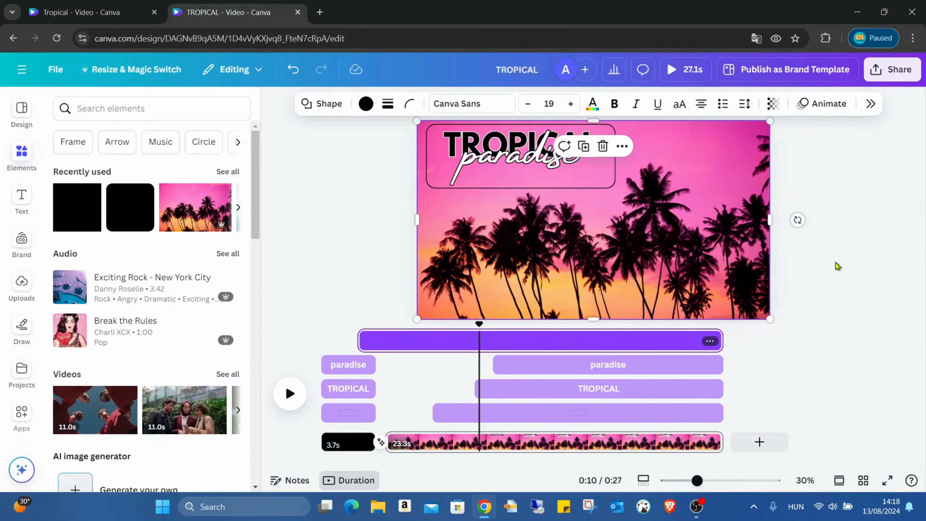
- Preview the video full screen and inspect the transition between the two pages
{"action": "left_click", "coordinate": [888, 482]}
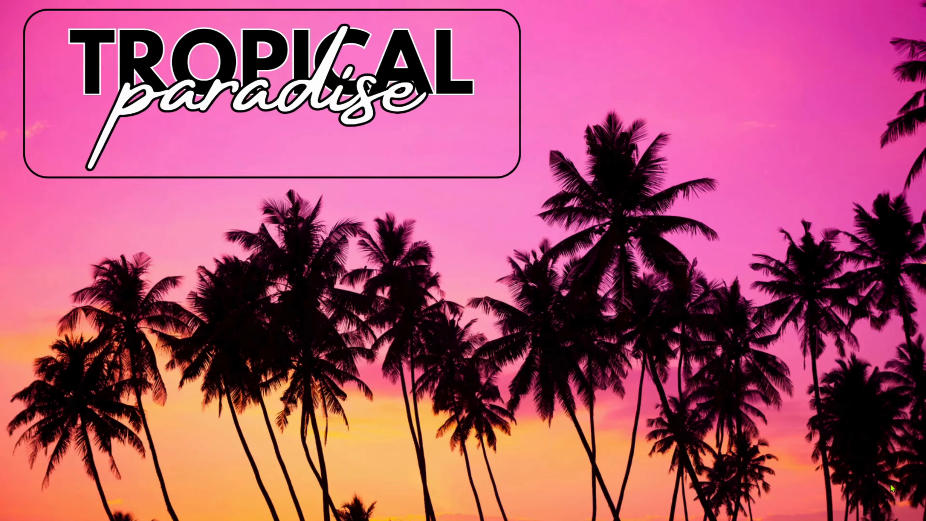
{"action": "key", "text": "Escape"}
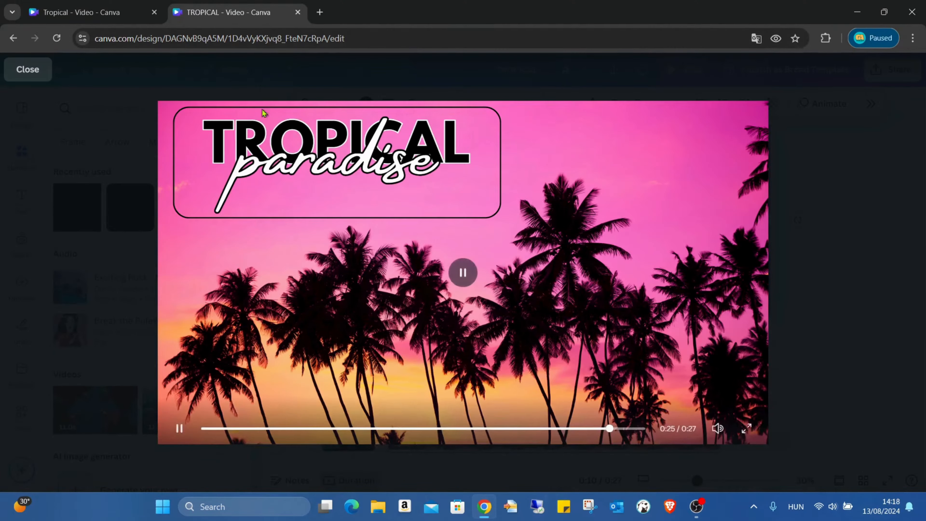
{"action": "left_click", "coordinate": [28, 70]}
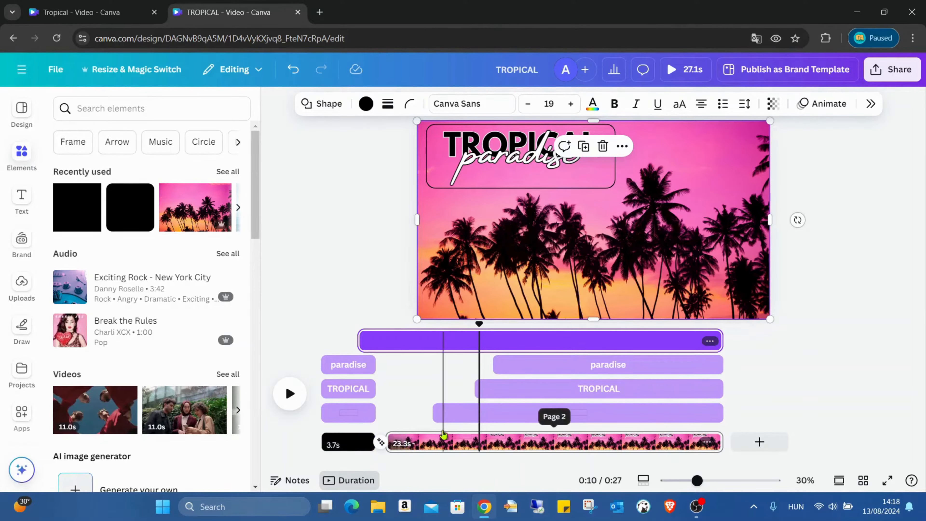
{"action": "left_click", "coordinate": [381, 442]}
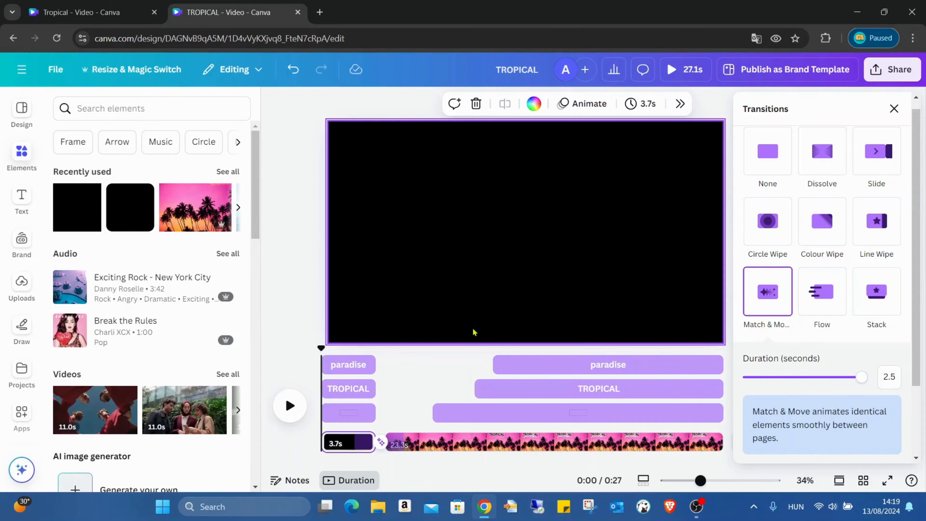
{"action": "left_click", "coordinate": [265, 215]}
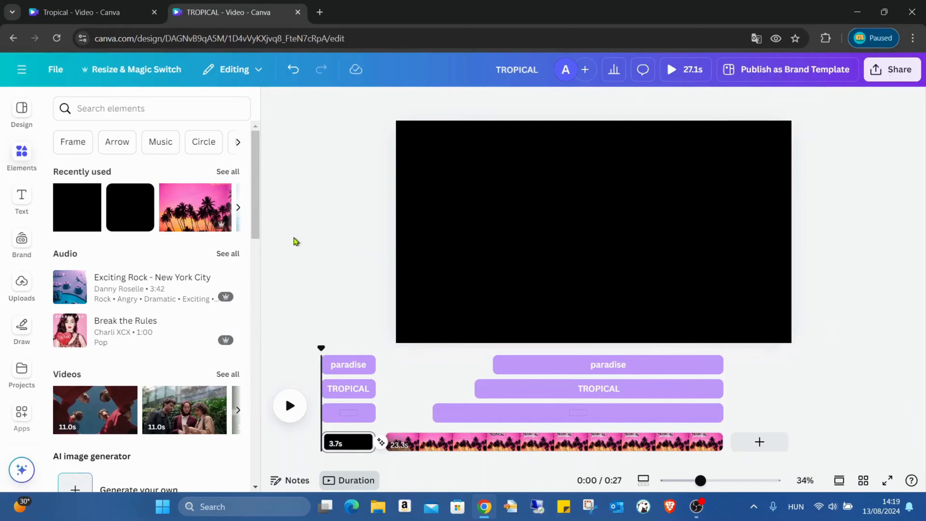